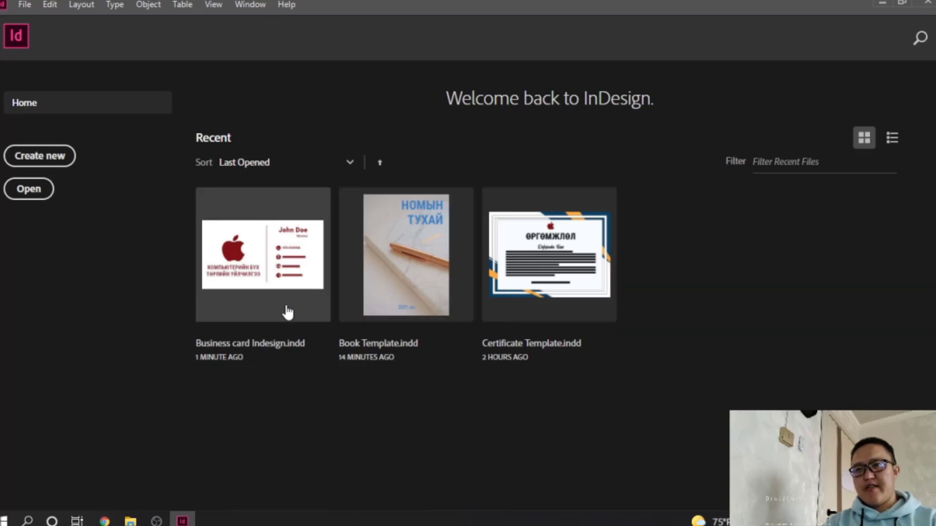
Open Business card Indesign.indd and show frame edges and guides around the artwork
{"action": "left_click", "coordinate": [298, 281]}
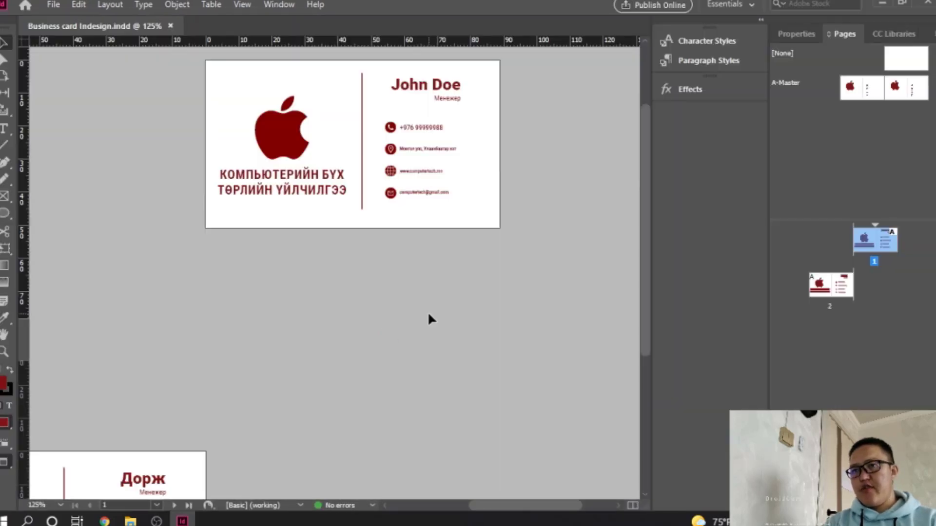
{"action": "scroll", "coordinate": [429, 319], "scroll_direction": "down", "scroll_amount": 3}
{"action": "left_click_drag", "start_coordinate": [7, 465], "coordinate": [43, 379]}
{"action": "scroll", "coordinate": [332, 323], "scroll_direction": "down", "scroll_amount": 3}
{"action": "scroll", "coordinate": [333, 324], "scroll_direction": "up", "scroll_amount": 4}
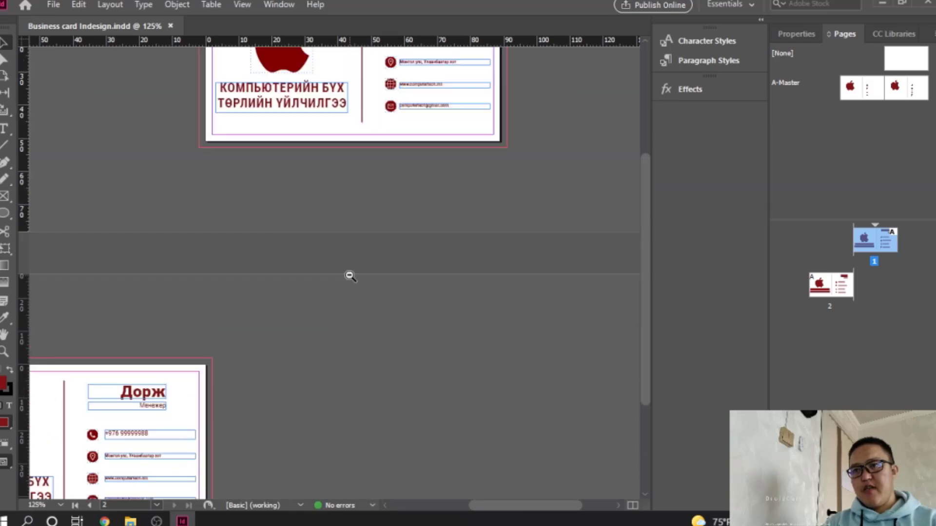
{"action": "scroll", "coordinate": [348, 275], "scroll_direction": "down", "scroll_amount": 2}
{"action": "left_click_drag", "start_coordinate": [348, 276], "coordinate": [402, 305]}
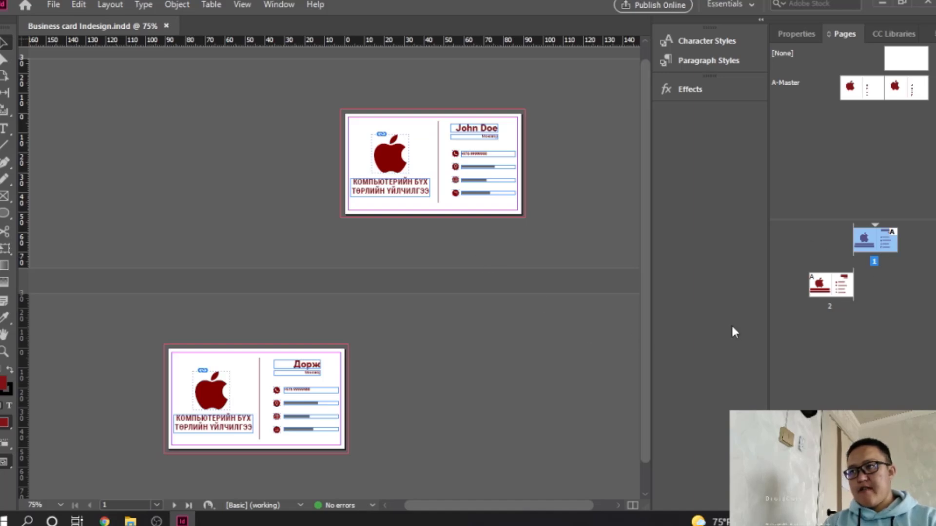
Set up Insert Pages to add 33 A-Master pages after page 2
{"action": "right_click", "coordinate": [821, 279]}
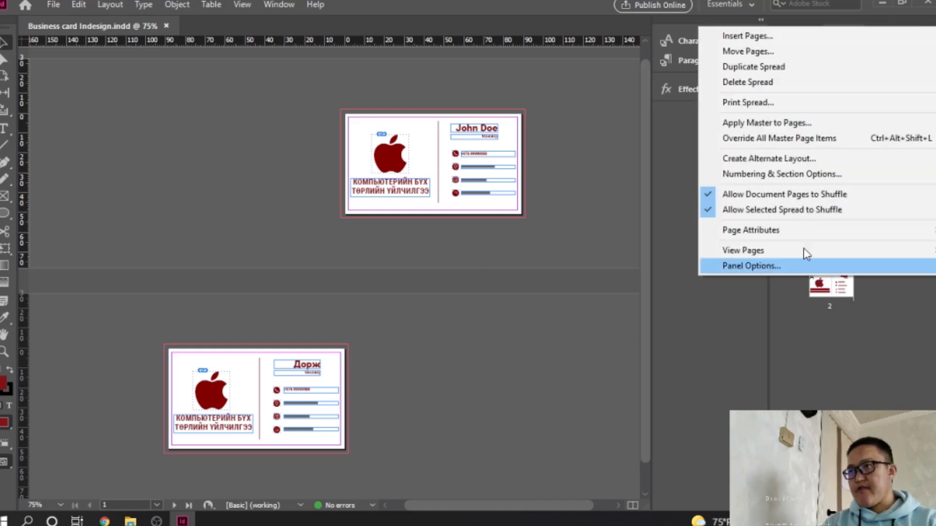
{"action": "left_click", "coordinate": [751, 37]}
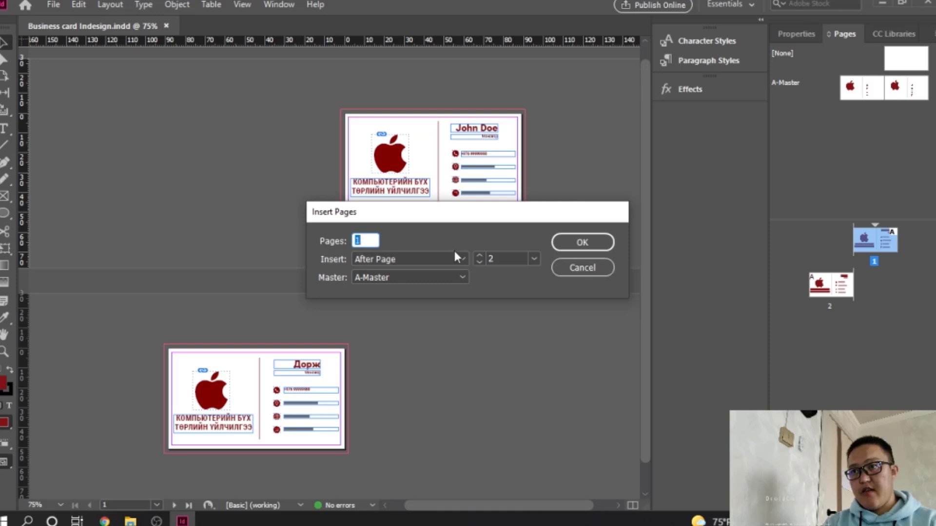
{"action": "type", "text": "33"}
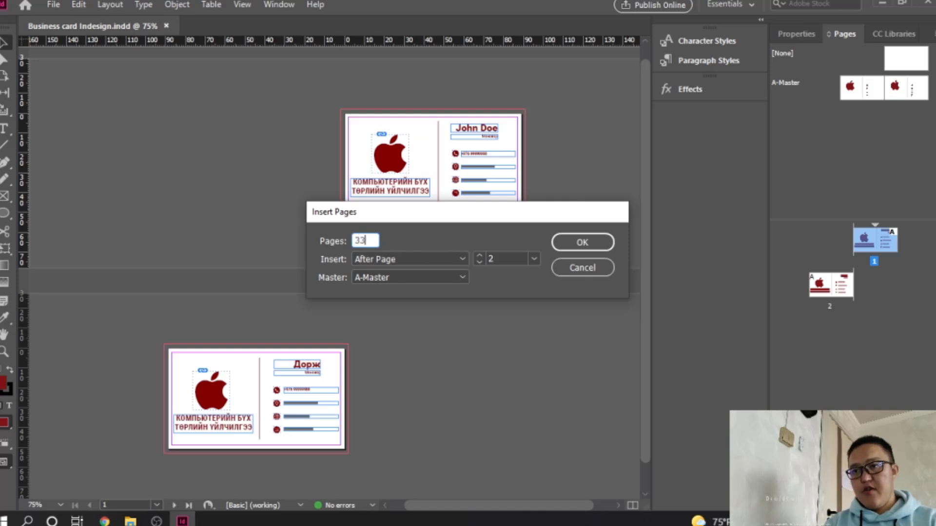
Insert the new pages and paste page 1's card content in place on pages 3 and 5
{"action": "left_click", "coordinate": [571, 248]}
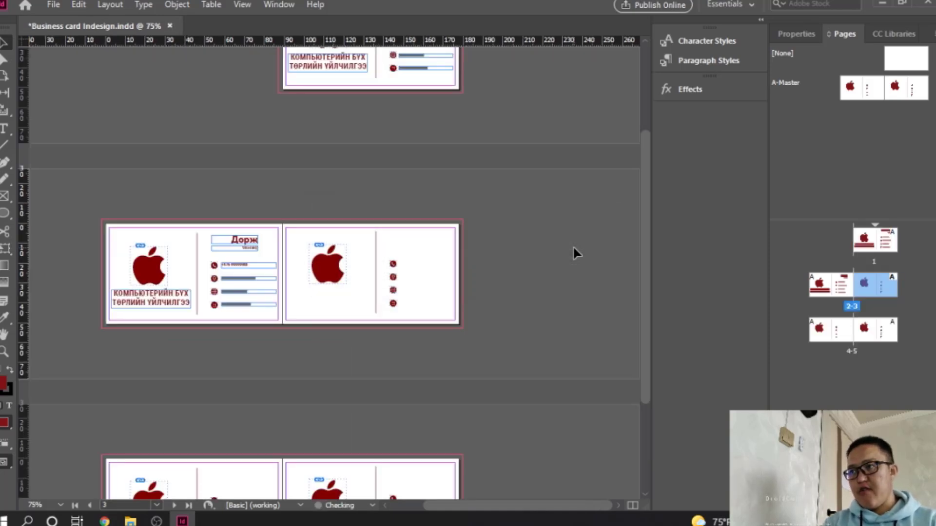
{"action": "scroll", "coordinate": [529, 304], "scroll_direction": "up", "scroll_amount": 3}
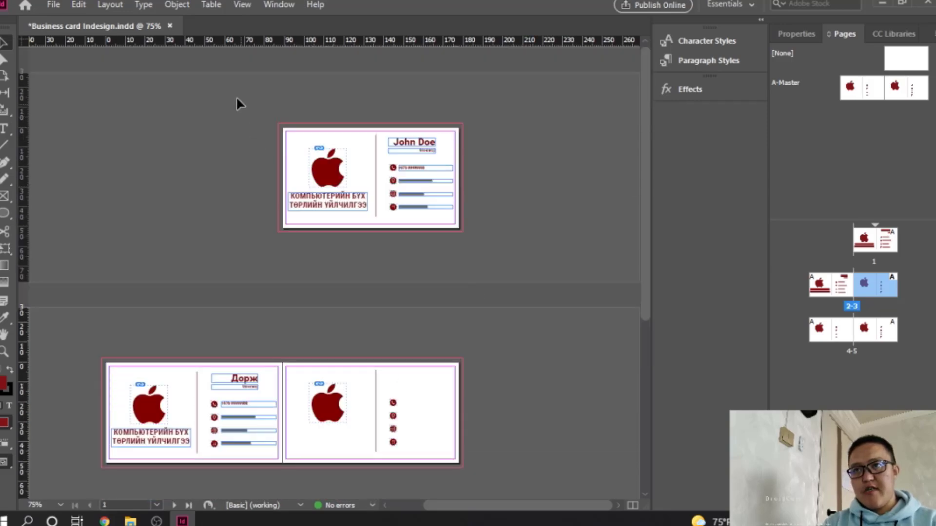
{"action": "left_click_drag", "start_coordinate": [239, 103], "coordinate": [490, 256]}
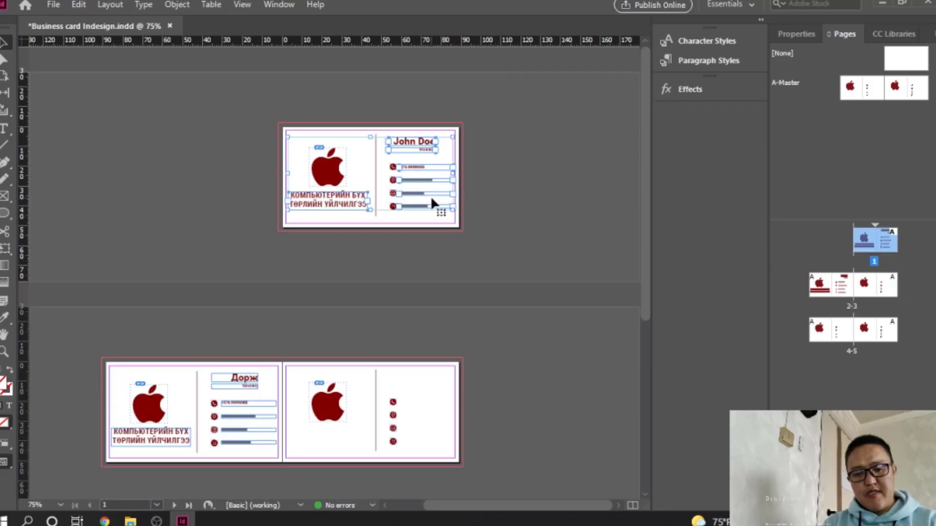
{"action": "scroll", "coordinate": [443, 305], "scroll_direction": "down", "scroll_amount": 3}
{"action": "left_click", "coordinate": [820, 288]}
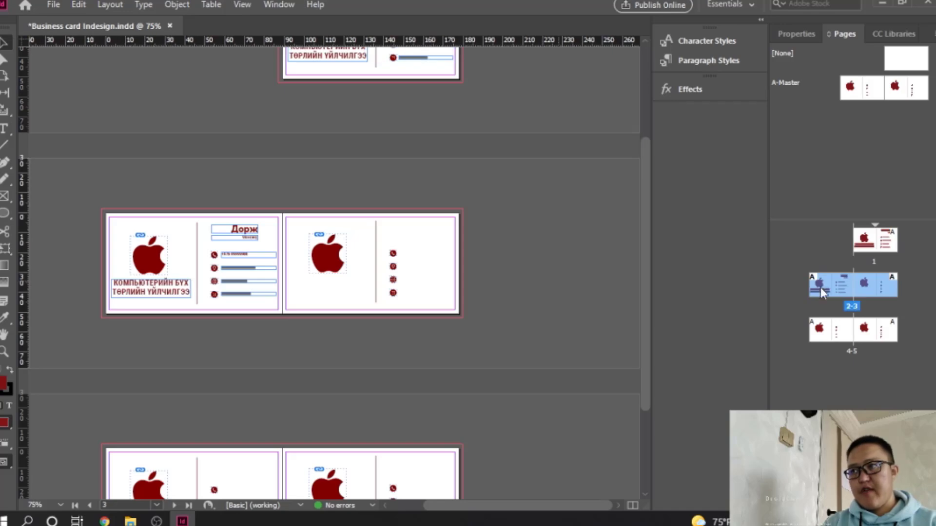
{"action": "double_click", "coordinate": [885, 293]}
{"action": "right_click", "coordinate": [310, 203]}
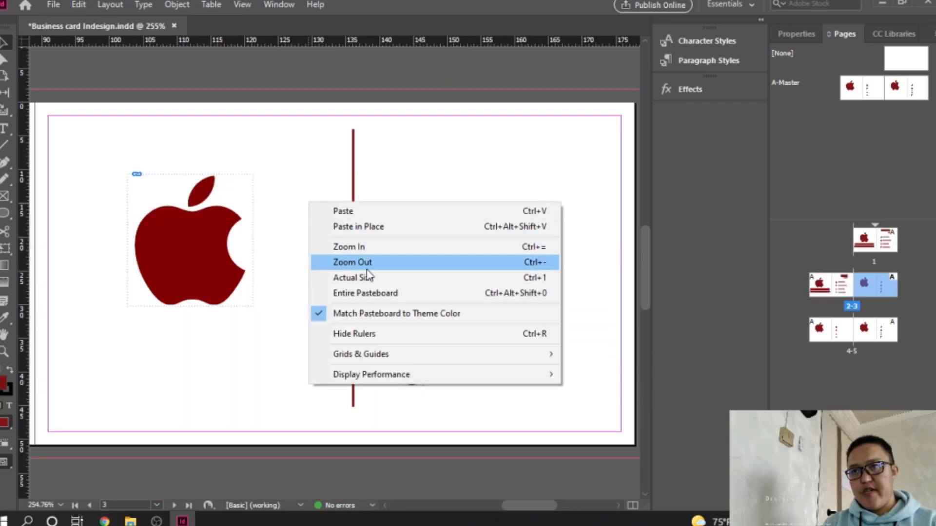
{"action": "left_click", "coordinate": [358, 226]}
{"action": "double_click", "coordinate": [888, 332]}
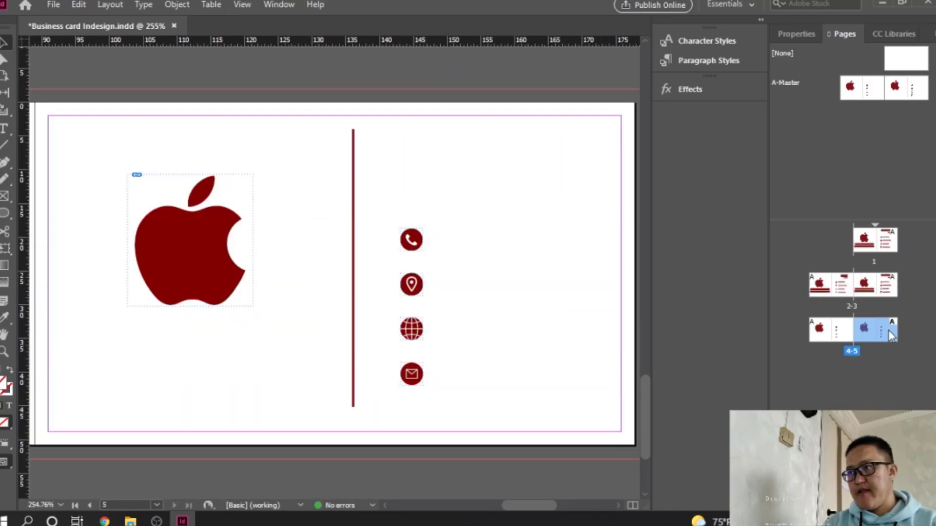
{"action": "right_click", "coordinate": [283, 236]}
{"action": "left_click", "coordinate": [351, 262]}
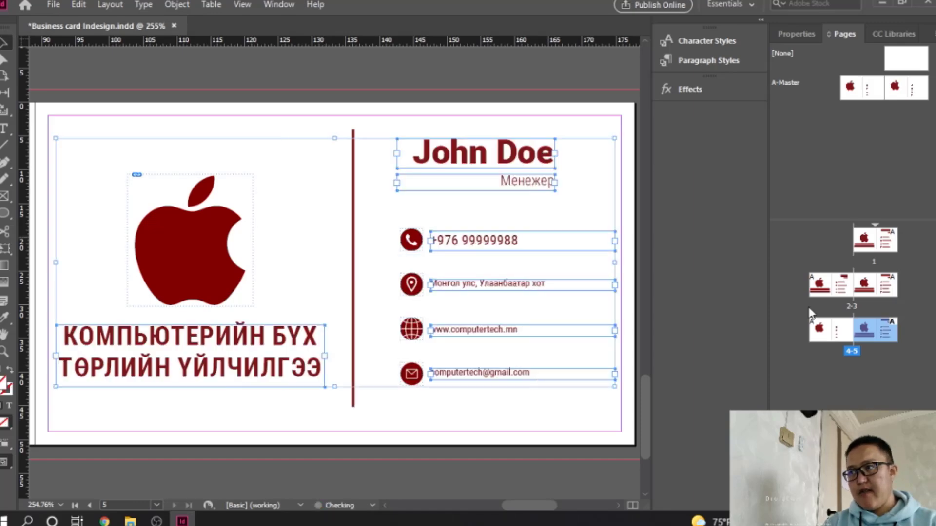
Select all objects on page 2's card and paste them in place on page 4
{"action": "double_click", "coordinate": [836, 291]}
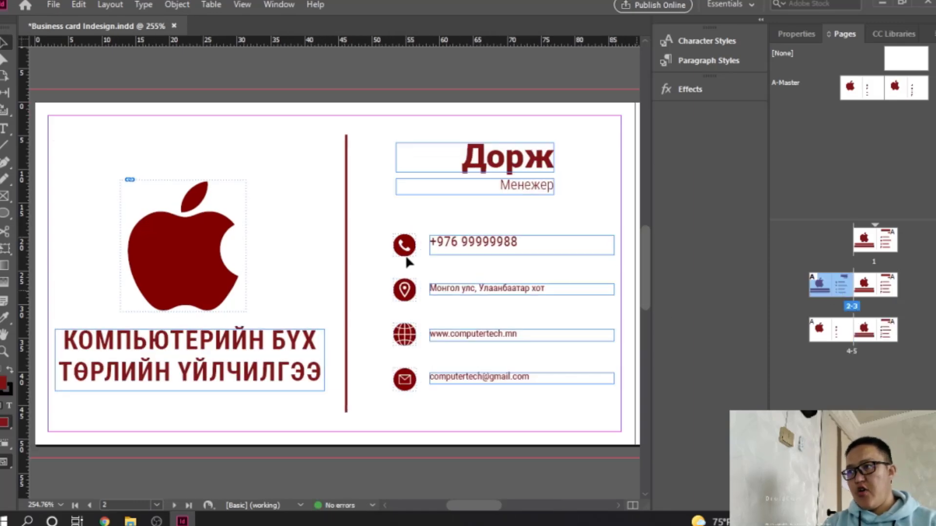
{"action": "left_click", "coordinate": [352, 207], "text": "ctrl+alt"}
{"action": "left_click", "coordinate": [351, 208], "text": "ctrl+alt"}
{"action": "left_click_drag", "start_coordinate": [317, 291], "coordinate": [316, 231]}
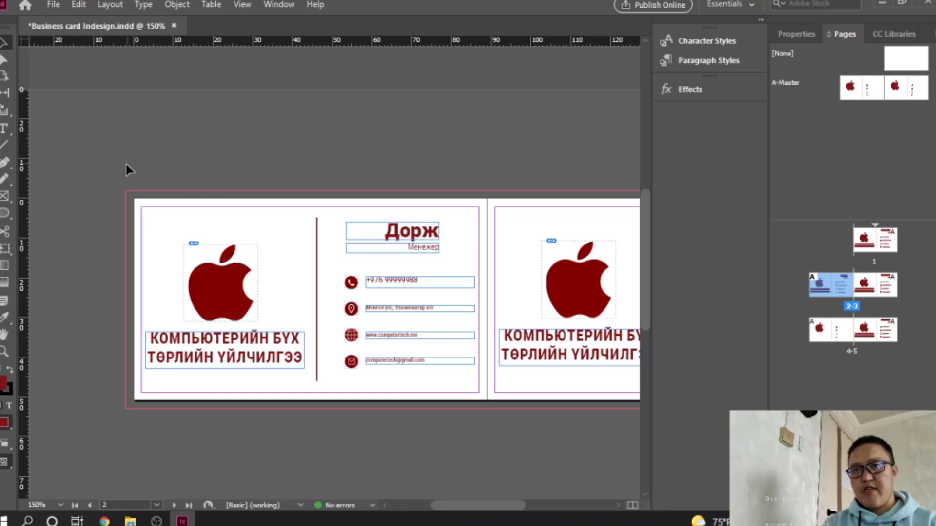
{"action": "left_click_drag", "start_coordinate": [127, 170], "coordinate": [485, 412]}
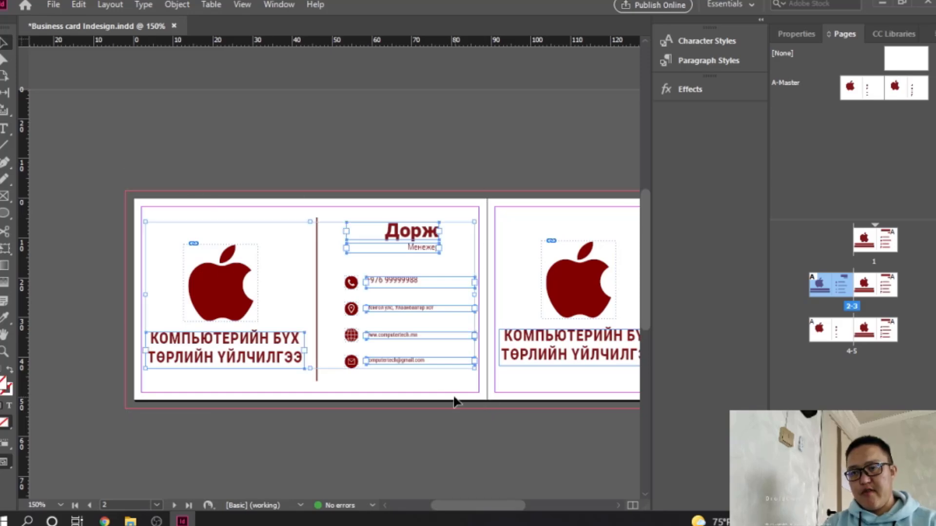
{"action": "double_click", "coordinate": [829, 338]}
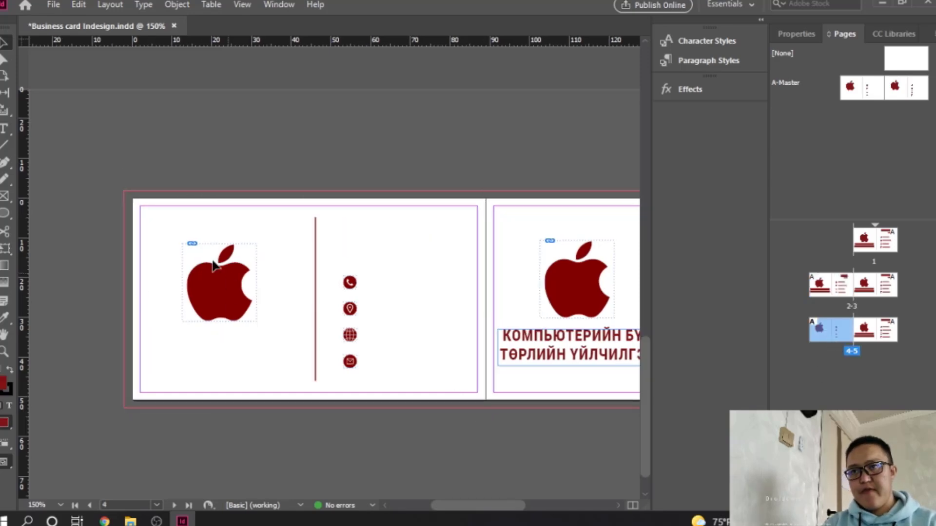
{"action": "right_click", "coordinate": [188, 228]}
{"action": "left_click", "coordinate": [252, 253]}
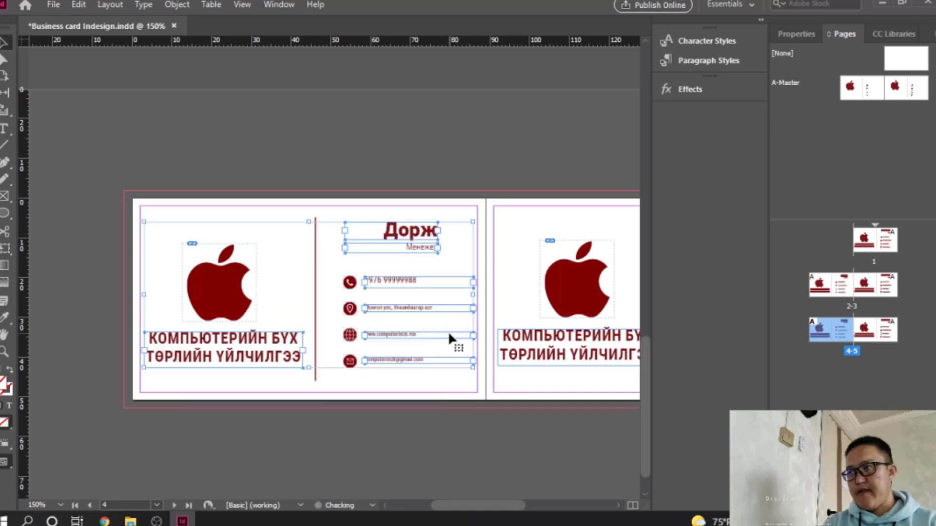
Start editing the name text frame on page 3
{"action": "double_click", "coordinate": [882, 288]}
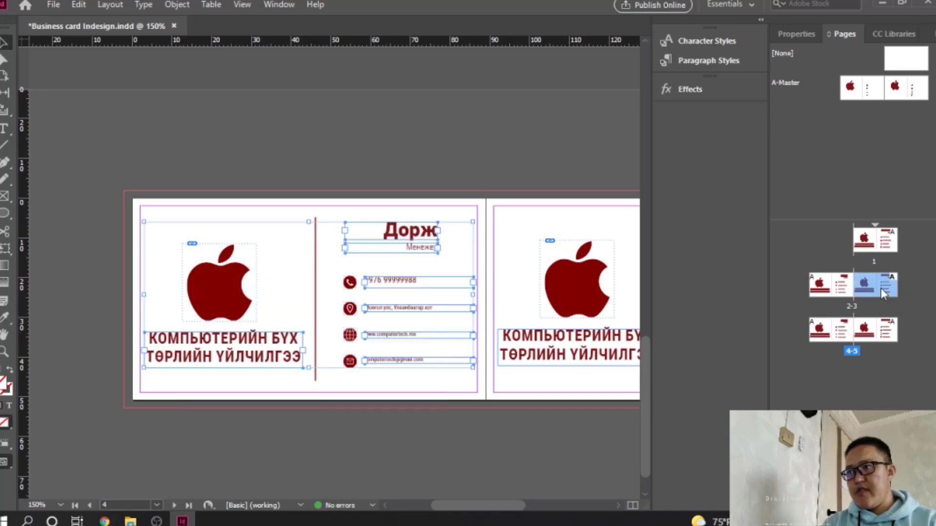
{"action": "left_click", "coordinate": [393, 232]}
{"action": "double_click", "coordinate": [392, 231]}
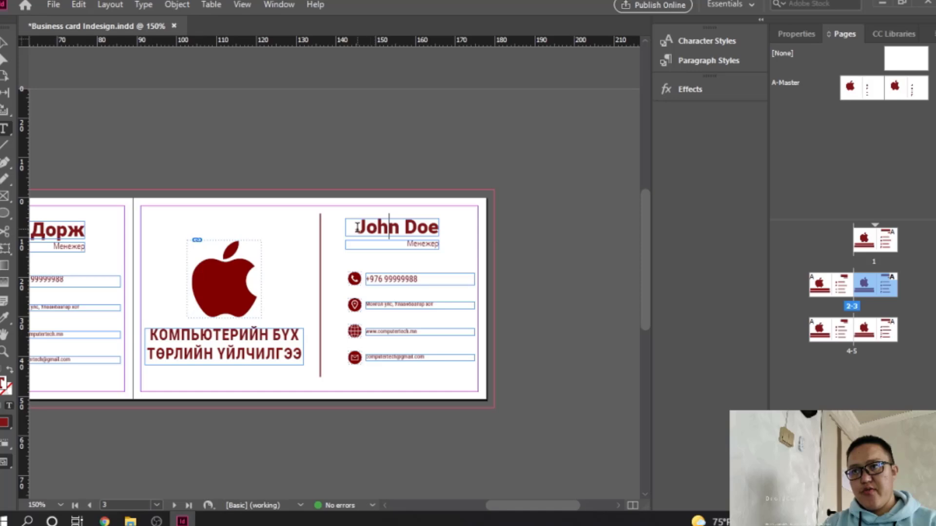
Type a different person's name over the existing name on pages 3, 4 and 5
{"action": "left_click_drag", "start_coordinate": [354, 227], "coordinate": [454, 228]}
{"action": "type", "text": "Бат"}
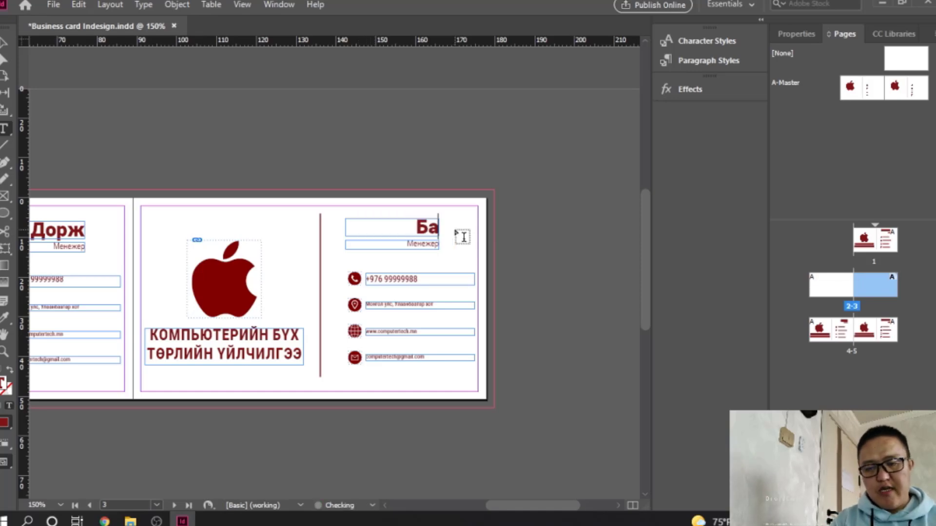
{"action": "double_click", "coordinate": [834, 332]}
{"action": "left_click_drag", "start_coordinate": [376, 225], "coordinate": [452, 225]}
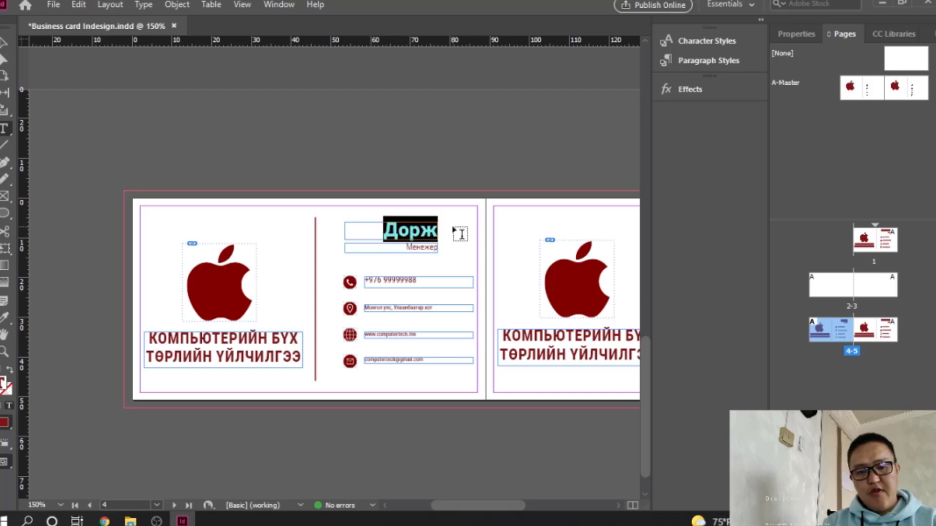
{"action": "type", "text": "Цэцэг"}
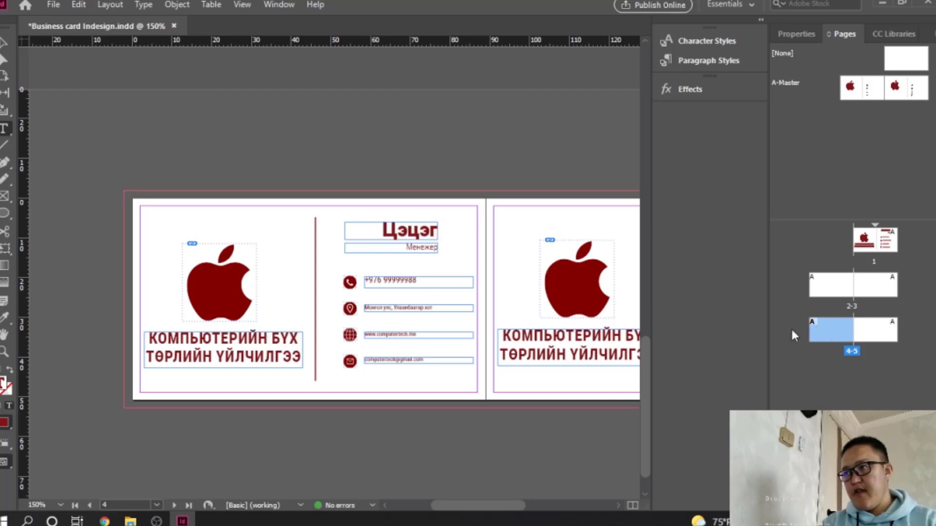
{"action": "double_click", "coordinate": [882, 335]}
{"action": "left_click_drag", "start_coordinate": [351, 225], "coordinate": [442, 241]}
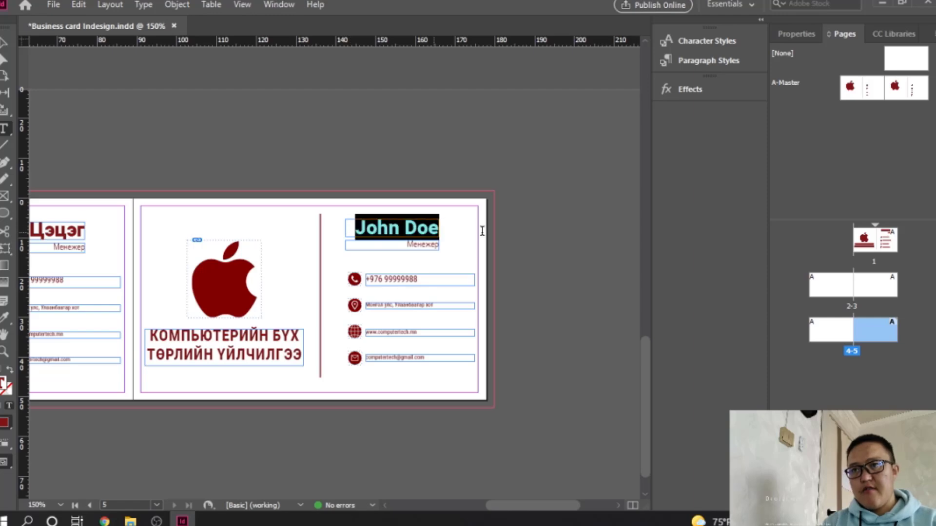
{"action": "type", "text": "Ганаа"}
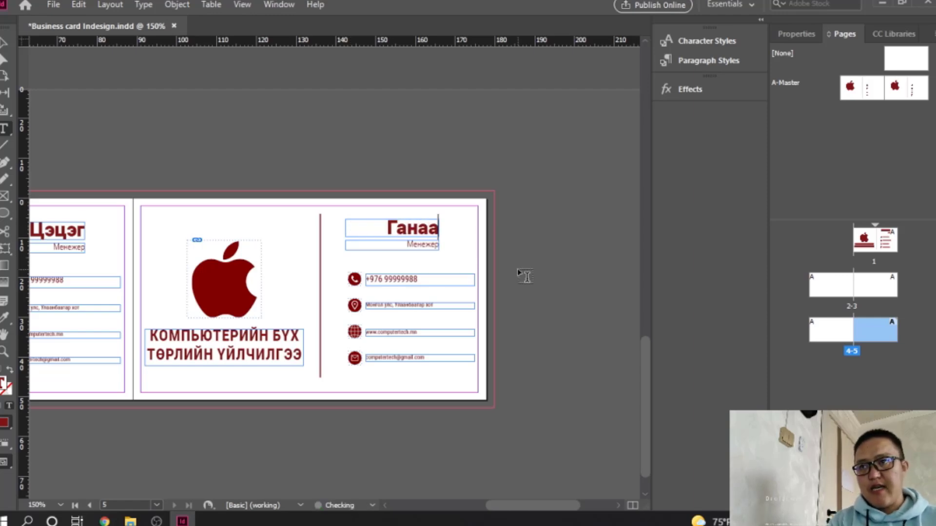
Exit text editing, deselect, and zoom out to 100% centred on pages 2 and 3
{"action": "key", "text": "Escape"}
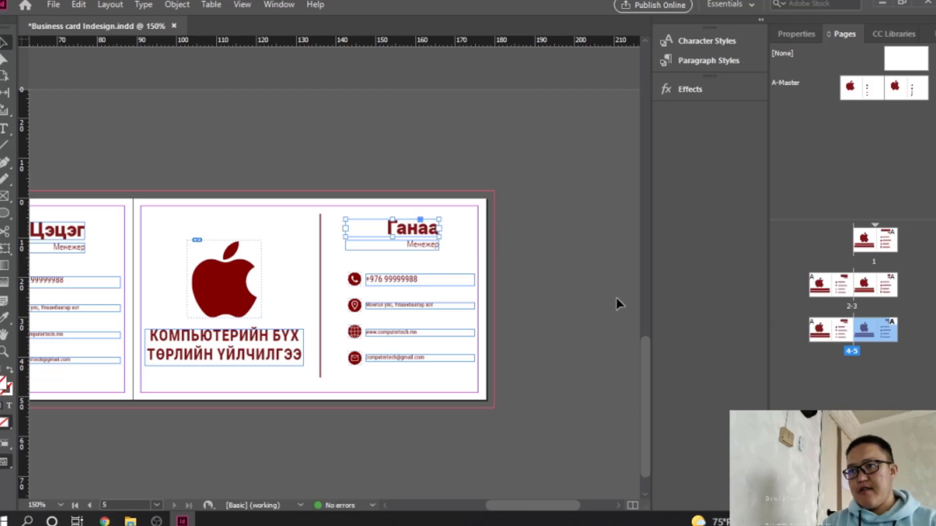
{"action": "left_click", "coordinate": [584, 285]}
{"action": "left_click", "coordinate": [429, 192], "text": "ctrl+alt"}
{"action": "left_click", "coordinate": [429, 192], "text": "ctrl+alt"}
{"action": "left_click_drag", "start_coordinate": [319, 232], "coordinate": [481, 391]}
{"action": "left_click_drag", "start_coordinate": [527, 327], "coordinate": [542, 425]}
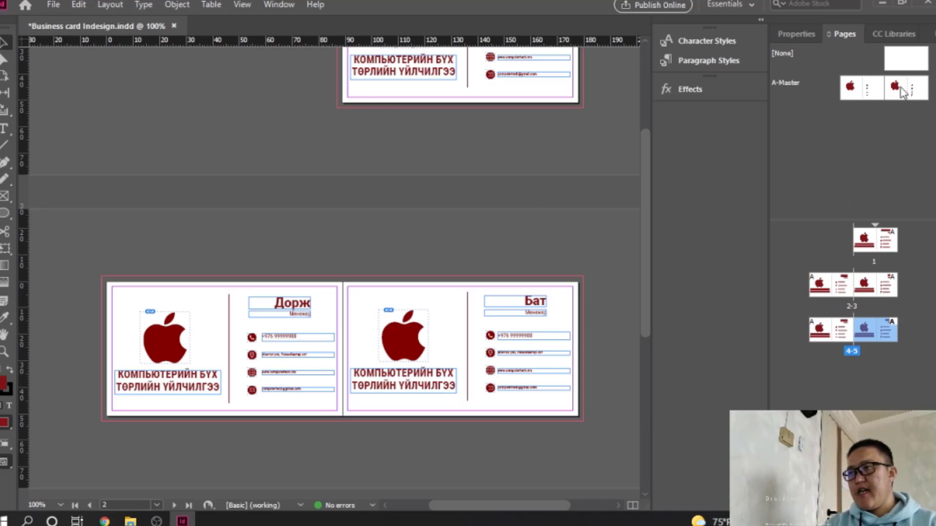
Turn off Facing Pages in Document Setup
{"action": "left_click", "coordinate": [49, 5]}
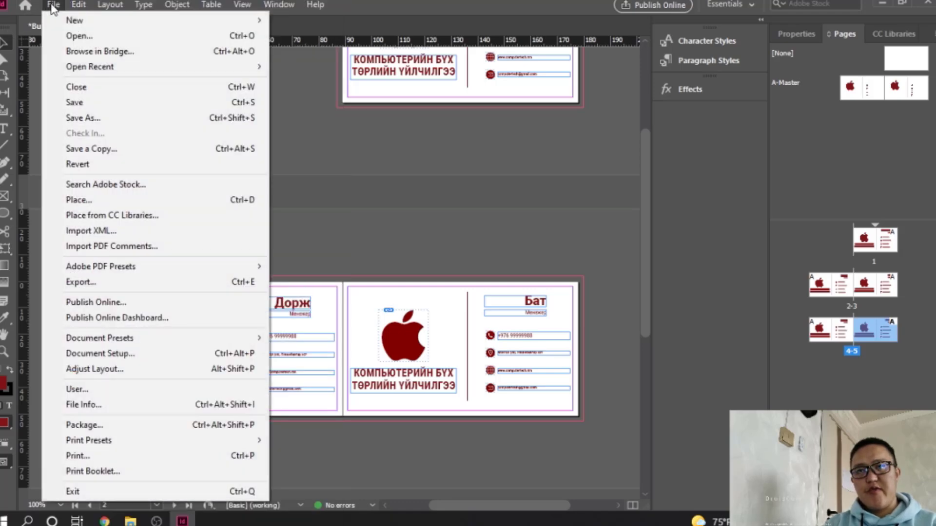
{"action": "left_click", "coordinate": [149, 355]}
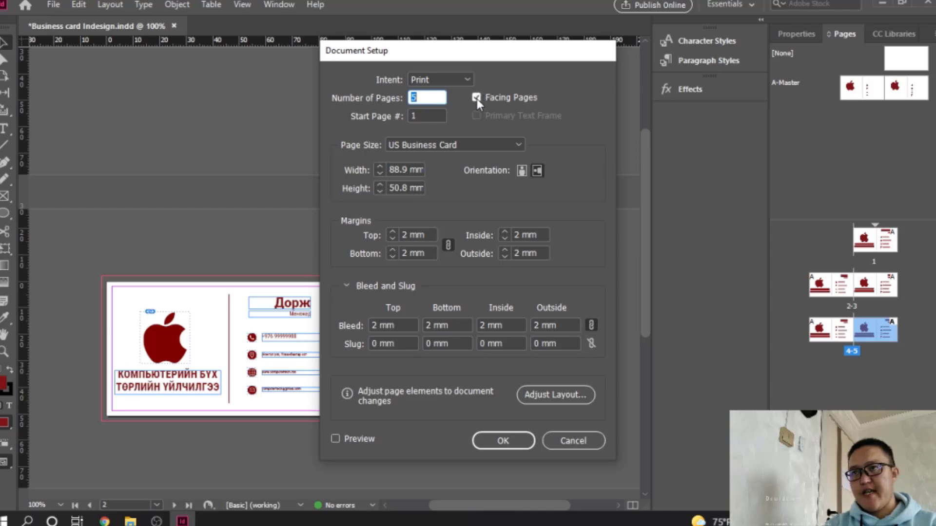
{"action": "left_click", "coordinate": [477, 99]}
{"action": "left_click", "coordinate": [503, 441]}
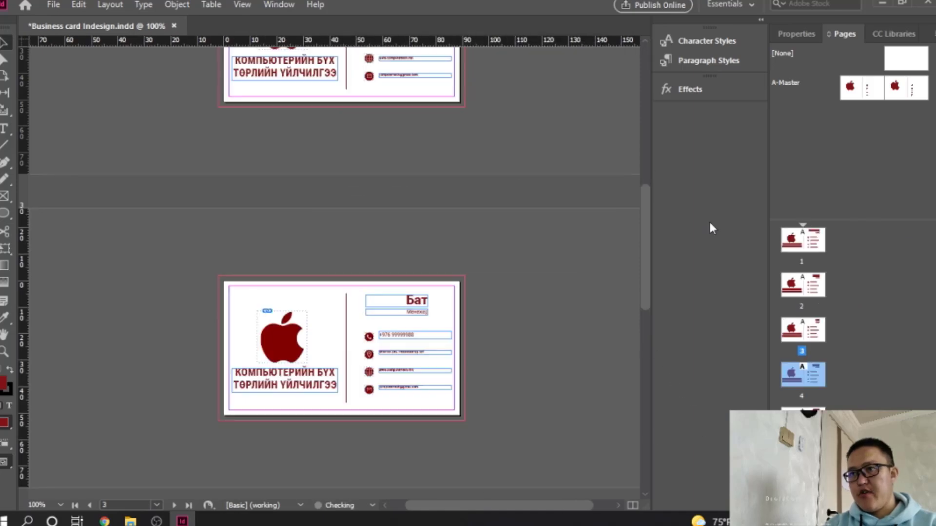
Scroll through the now single pages and save the document with Ctrl+S
{"action": "scroll", "coordinate": [335, 271], "scroll_direction": "up", "scroll_amount": 6}
{"action": "scroll", "coordinate": [332, 273], "scroll_direction": "down", "scroll_amount": 12}
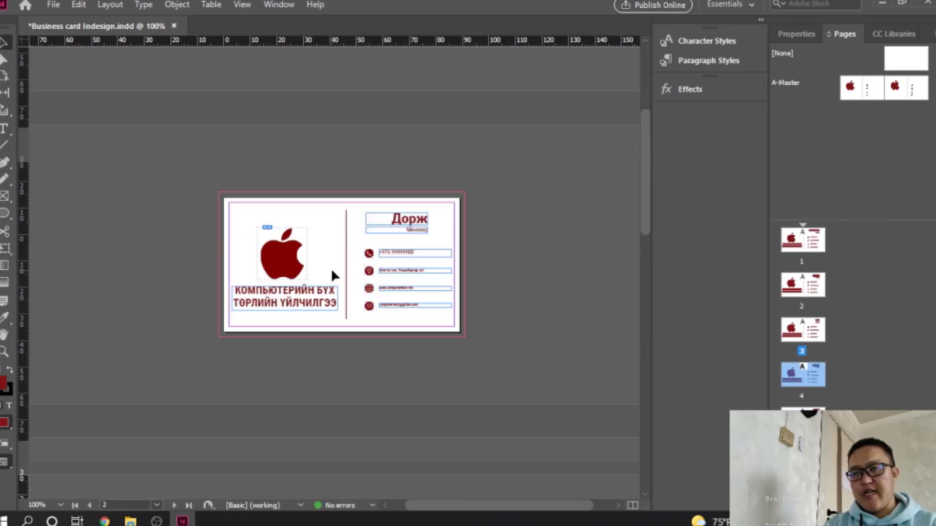
{"action": "scroll", "coordinate": [332, 274], "scroll_direction": "up", "scroll_amount": 12}
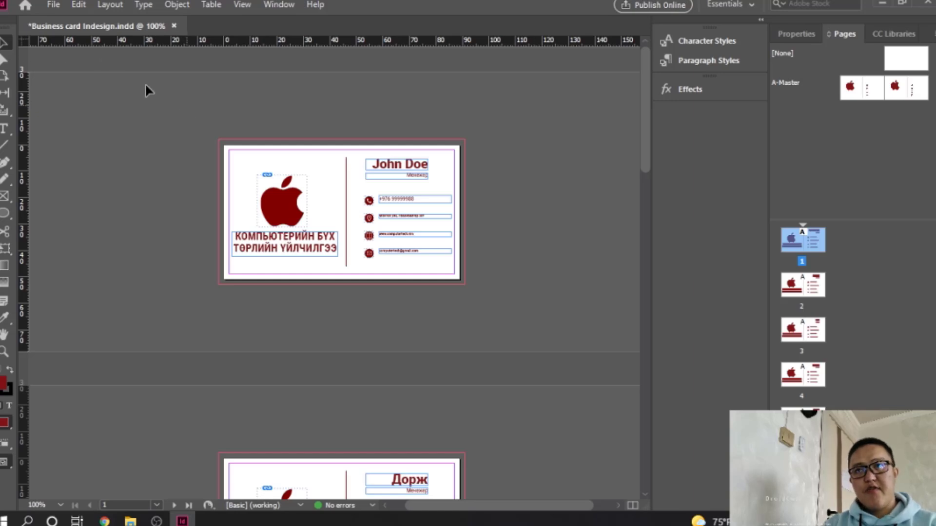
{"action": "key", "text": "ctrl+s"}
{"action": "left_click", "coordinate": [54, 5]}
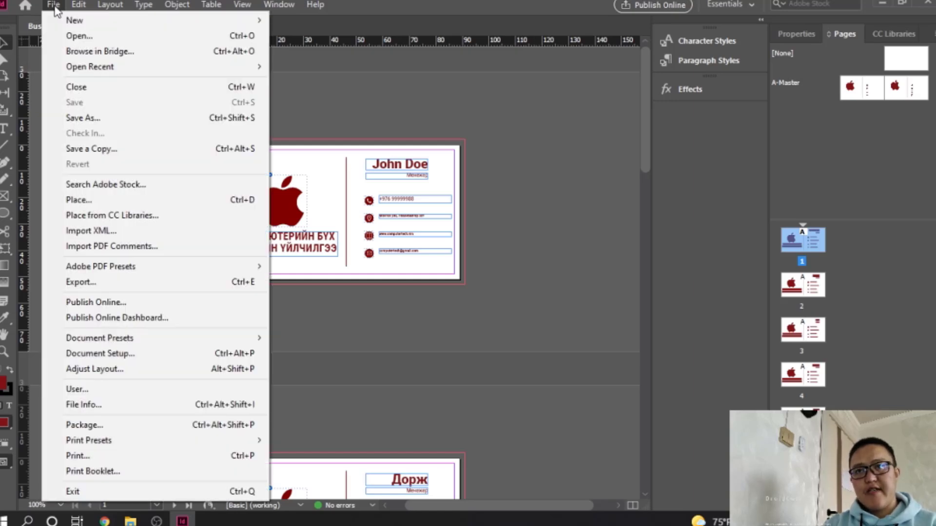
Start an export with Adobe PDF (Print) as the format
{"action": "left_click", "coordinate": [120, 283]}
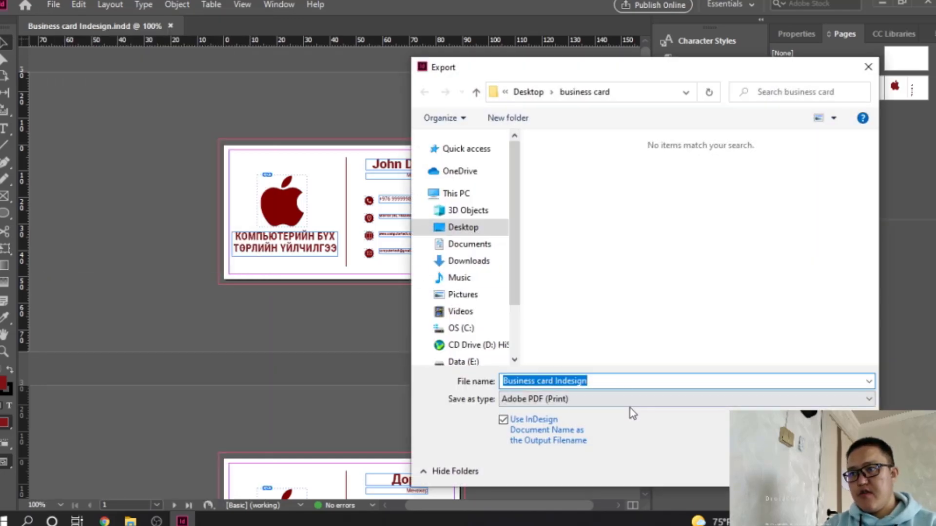
{"action": "left_click", "coordinate": [630, 405]}
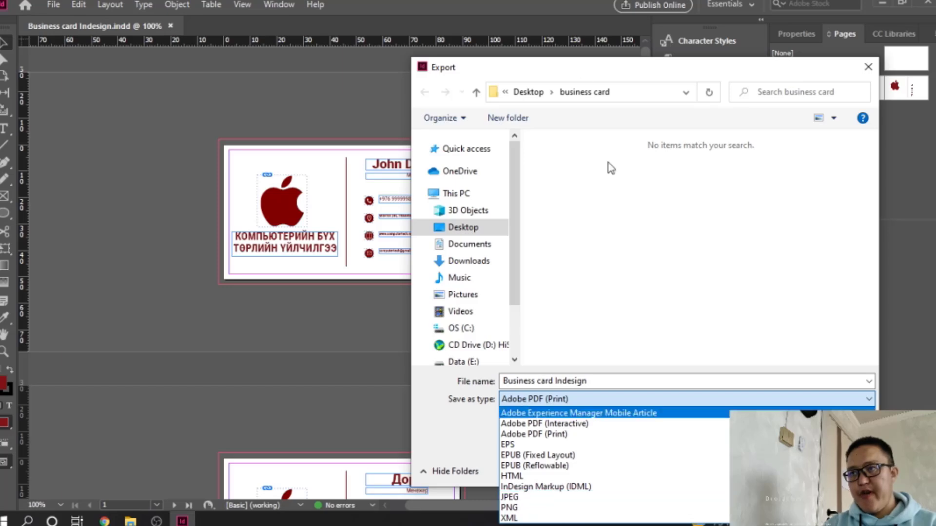
{"action": "left_click", "coordinate": [580, 69]}
{"action": "left_click_drag", "start_coordinate": [515, 66], "coordinate": [335, 16]}
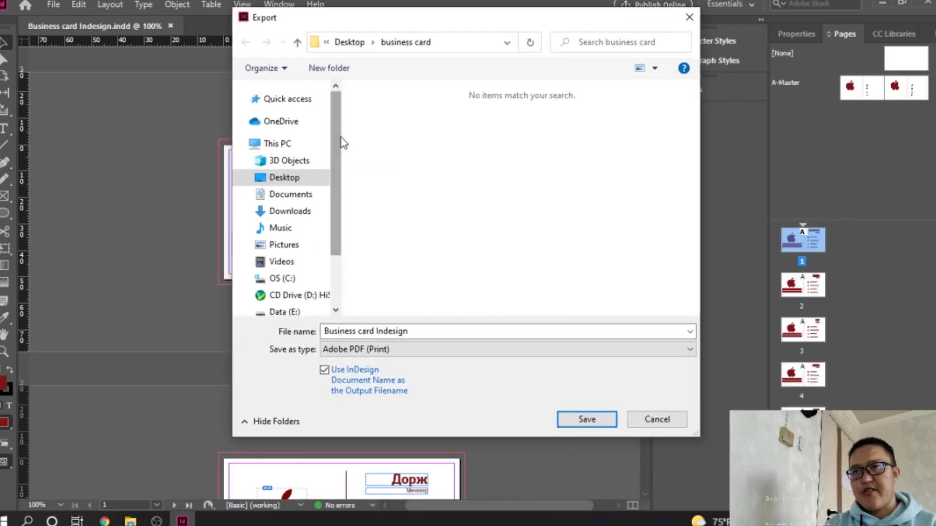
Create a new folder named Output as the export destination and open it
{"action": "left_click", "coordinate": [352, 68]}
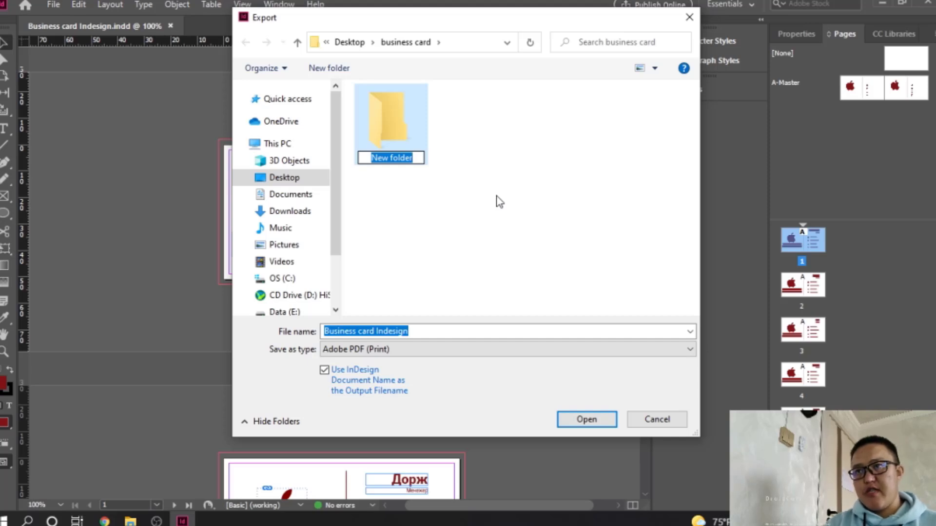
{"action": "key", "text": "BackSpace"}
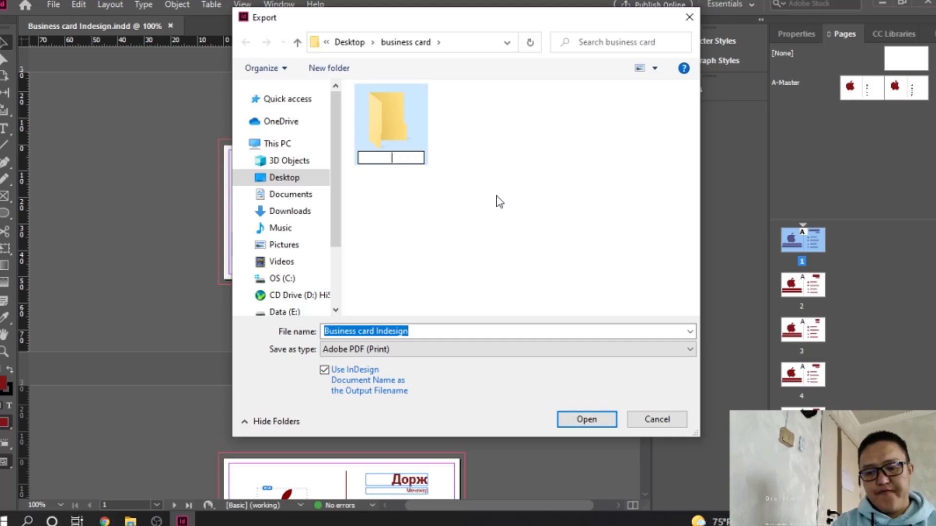
{"action": "type", "text": "Угэ"}
{"action": "type", "text": "згэ"}
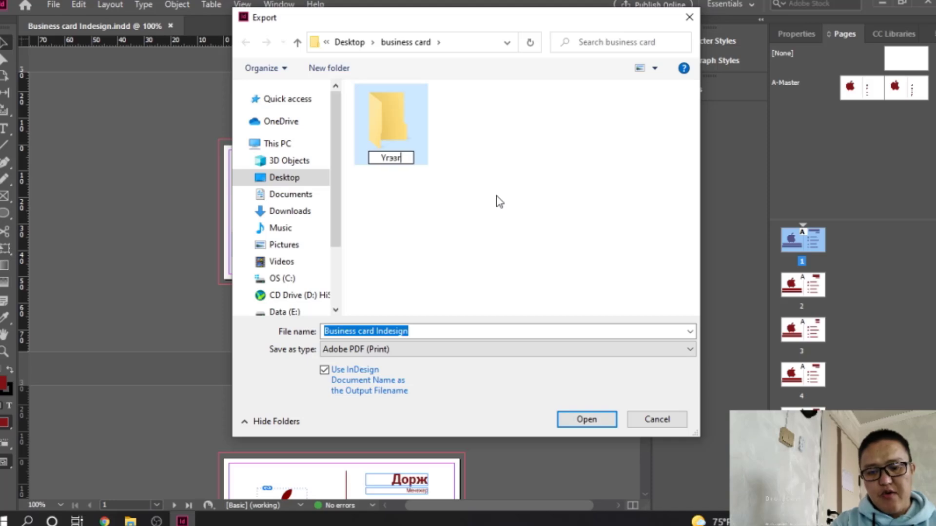
{"action": "key", "text": "BackSpace"}
{"action": "key", "text": "BackSpace"}
{"action": "key", "text": "BackSpace"}
{"action": "key", "text": "BackSpace"}
{"action": "key", "text": "BackSpace"}
{"action": "key", "text": "BackSpace"}
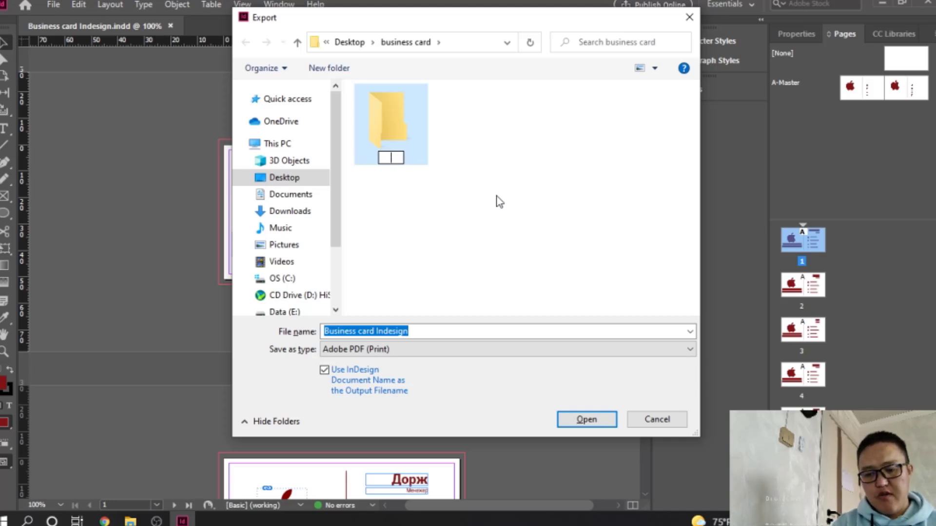
{"action": "type", "text": "Output"}
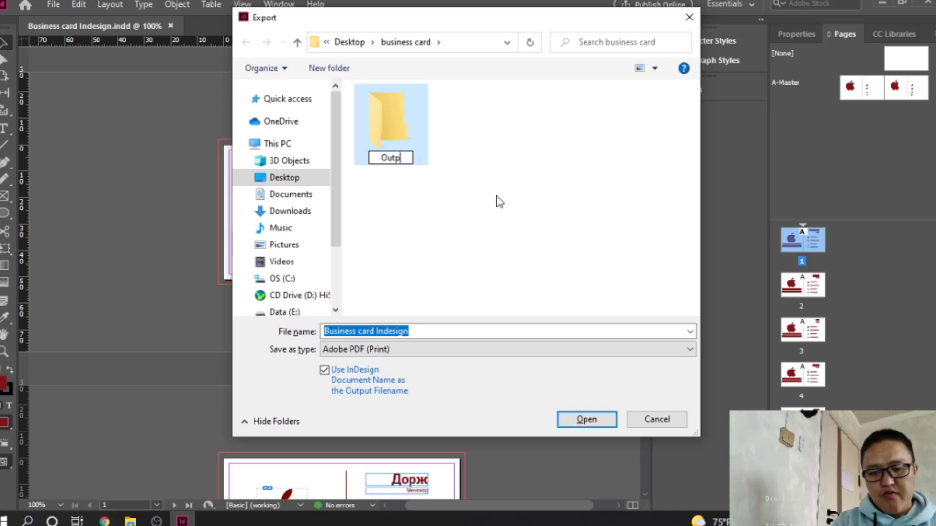
{"action": "left_click", "coordinate": [542, 166]}
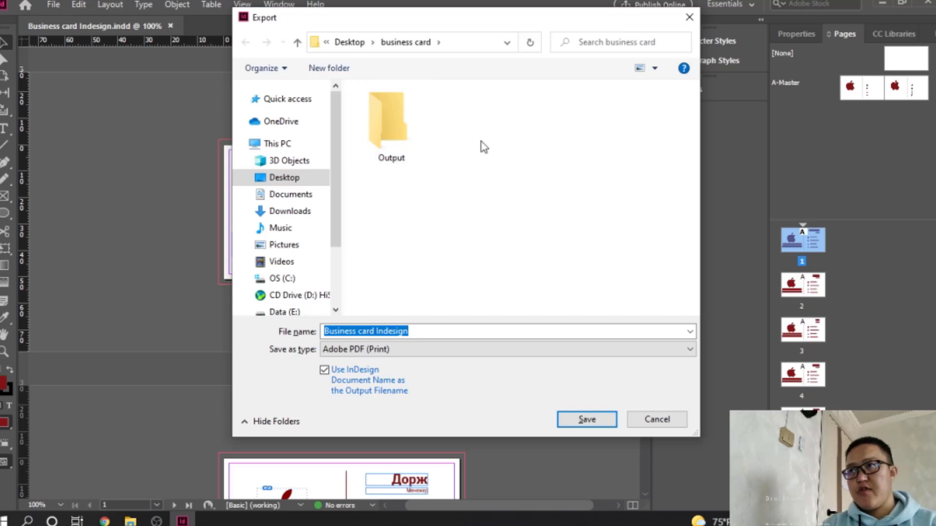
{"action": "double_click", "coordinate": [403, 119]}
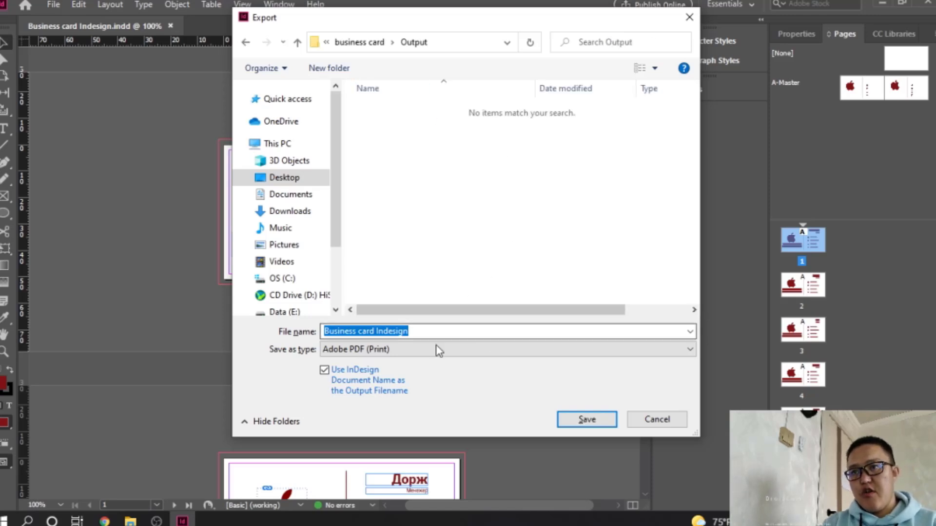
Export the cards as a Press Quality PDF with all printer's marks and document bleed
{"action": "left_click", "coordinate": [586, 420]}
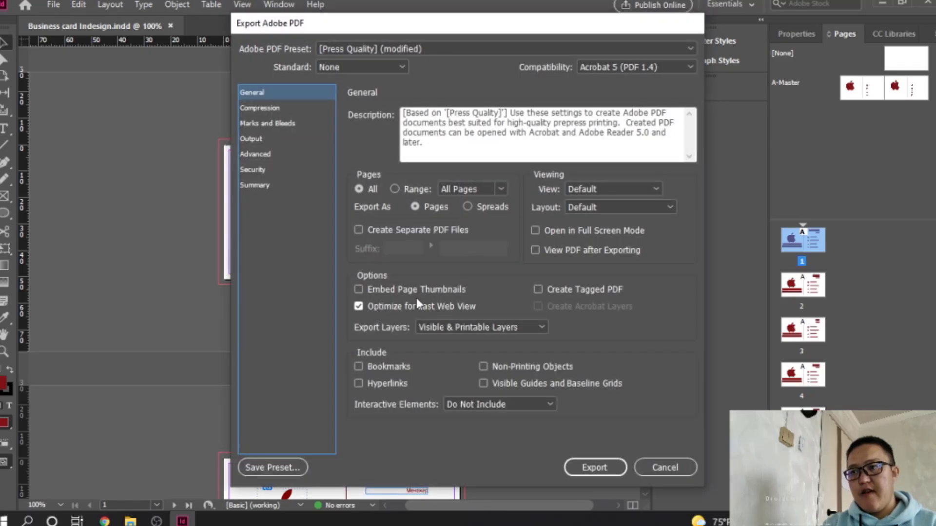
{"action": "left_click_drag", "start_coordinate": [458, 24], "coordinate": [421, 16]}
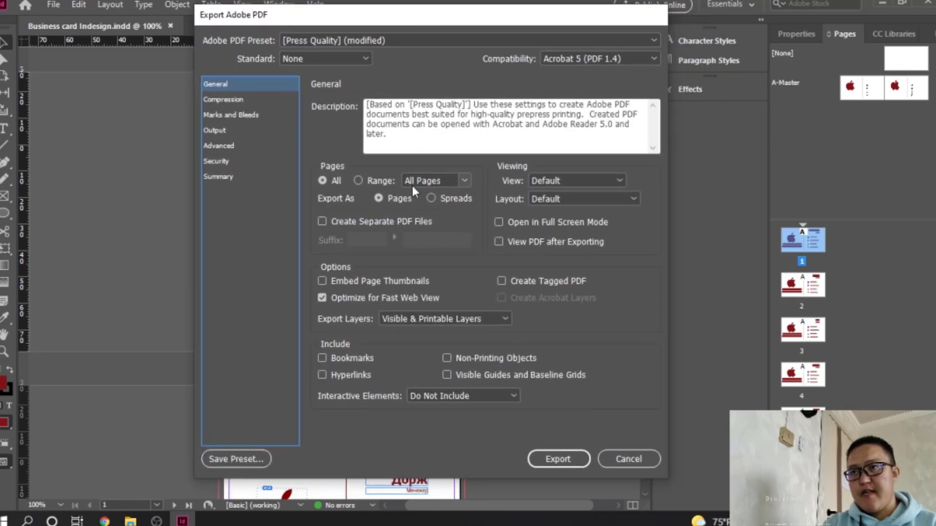
{"action": "left_click", "coordinate": [244, 101]}
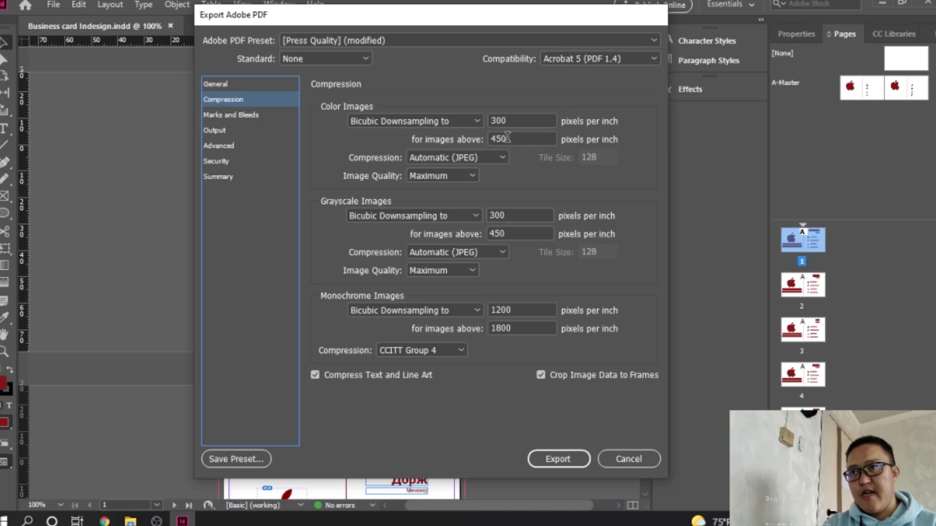
{"action": "left_click", "coordinate": [218, 85]}
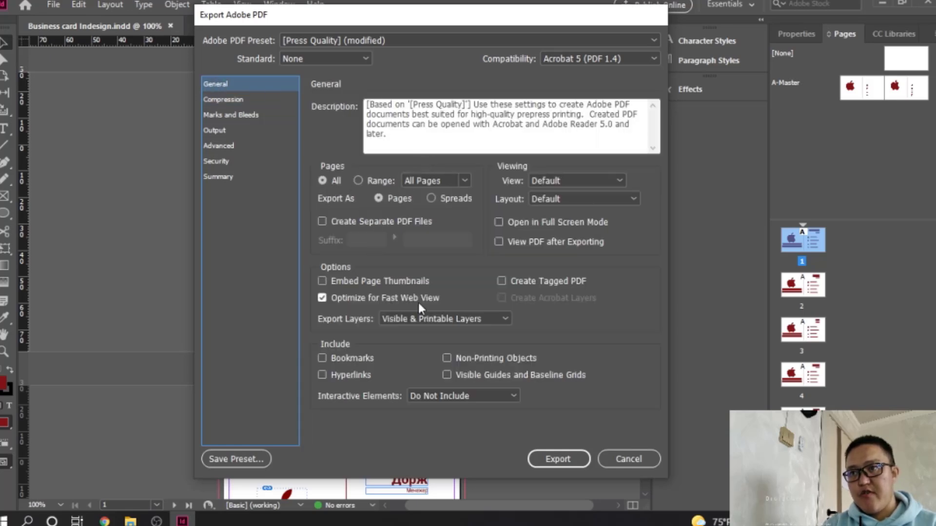
{"action": "left_click", "coordinate": [235, 100]}
{"action": "left_click", "coordinate": [234, 115]}
{"action": "left_click", "coordinate": [226, 130]}
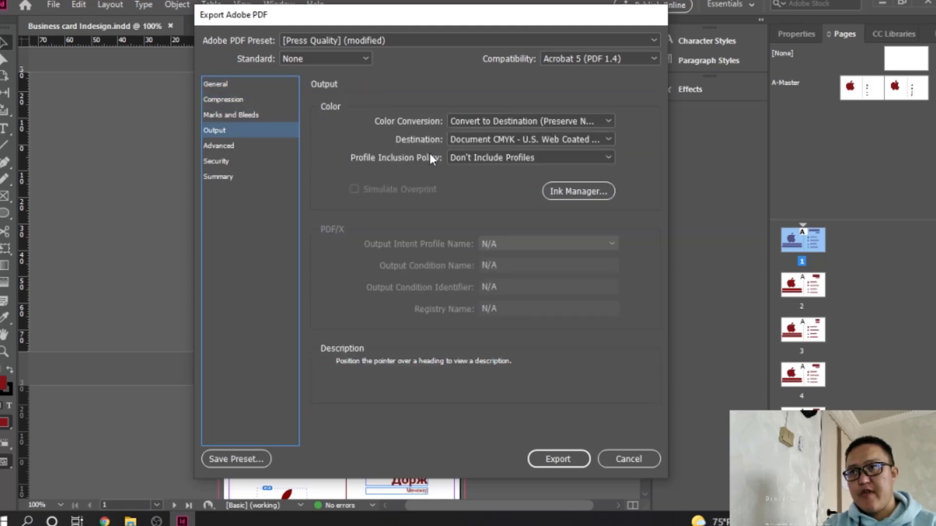
{"action": "left_click", "coordinate": [219, 116]}
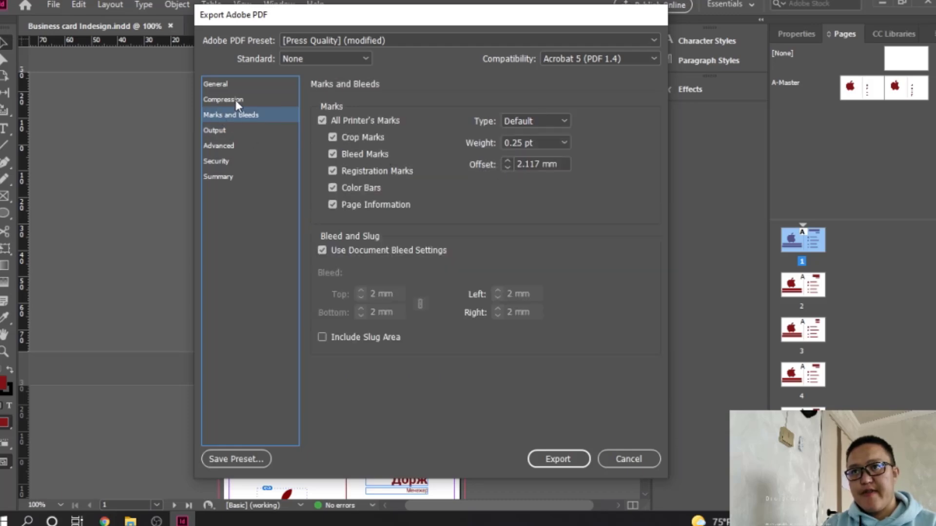
{"action": "left_click", "coordinate": [236, 100]}
{"action": "left_click", "coordinate": [227, 85]}
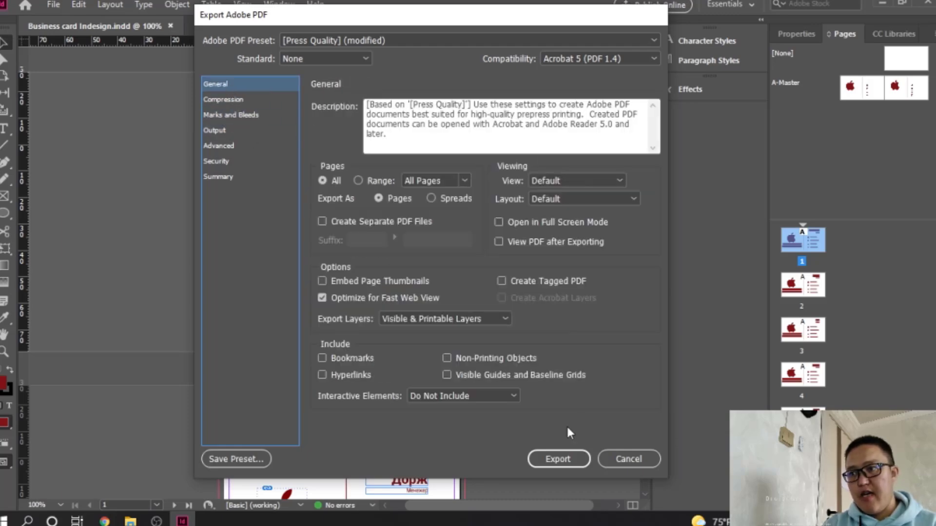
{"action": "left_click", "coordinate": [560, 456]}
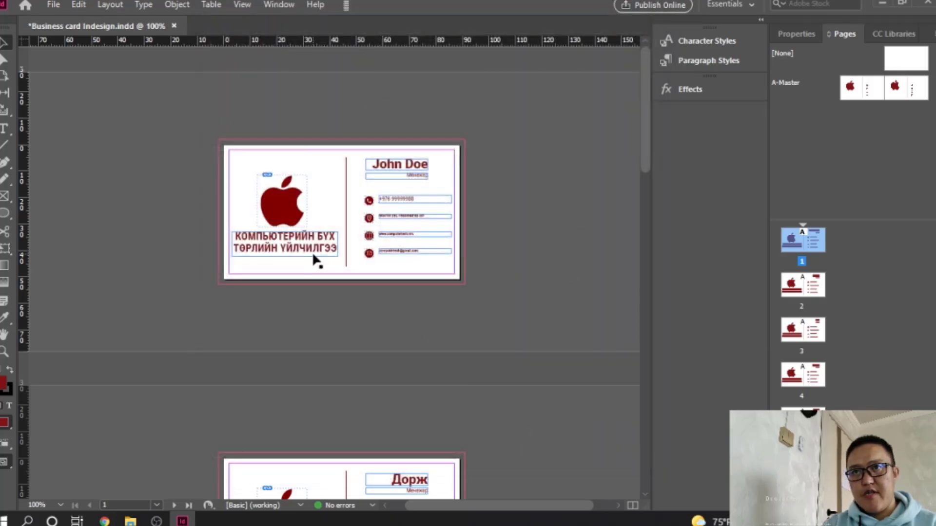
Browse to Desktop > business card > Output and open Business card Indesign.pdf
{"action": "mouse_move", "coordinate": [130, 520]}
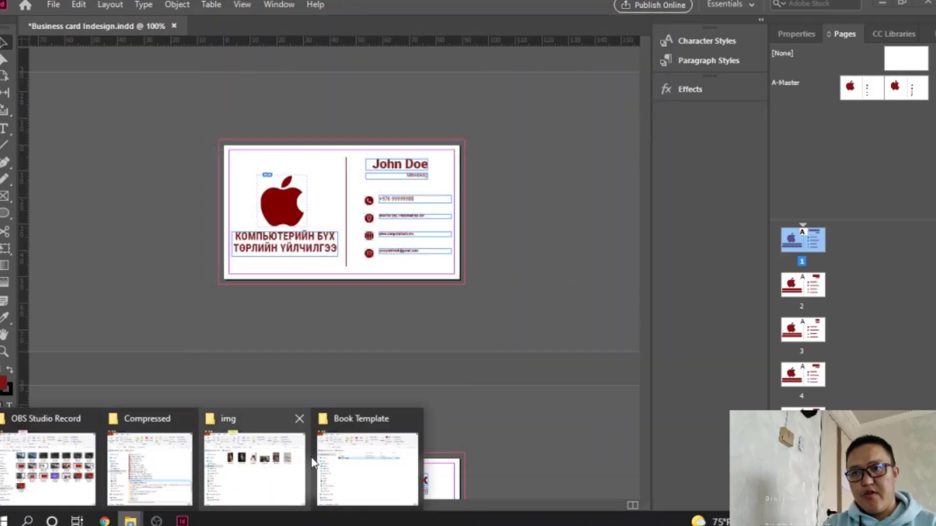
{"action": "mouse_move", "coordinate": [149, 465]}
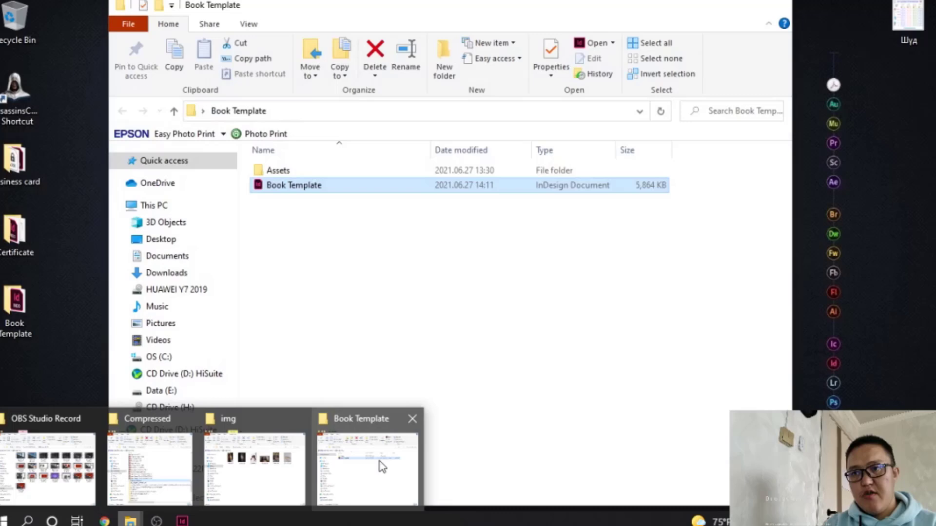
{"action": "left_click", "coordinate": [376, 466]}
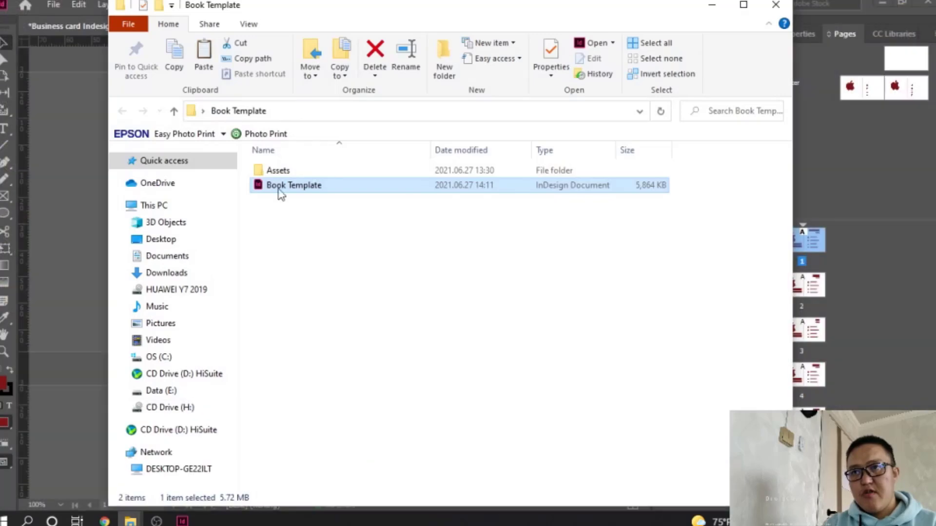
{"action": "left_click", "coordinate": [161, 239]}
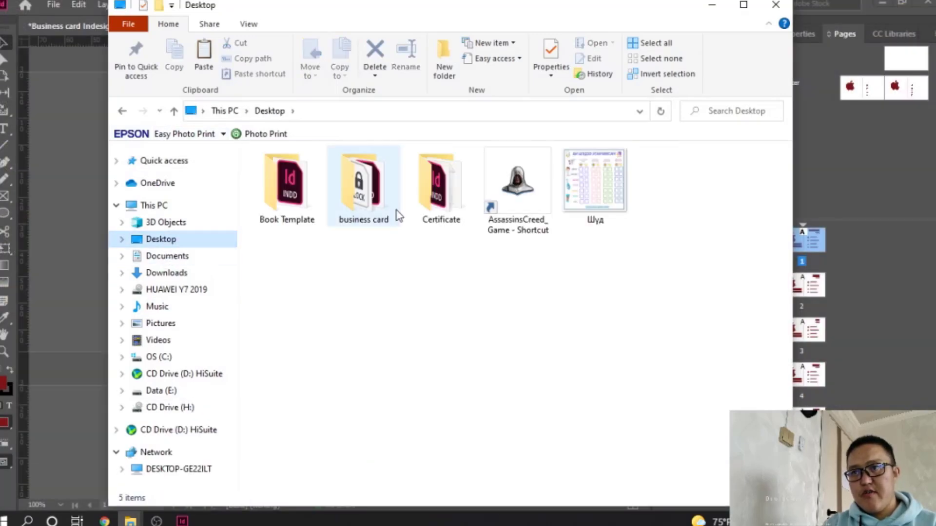
{"action": "left_click", "coordinate": [372, 197]}
{"action": "double_click", "coordinate": [371, 197]}
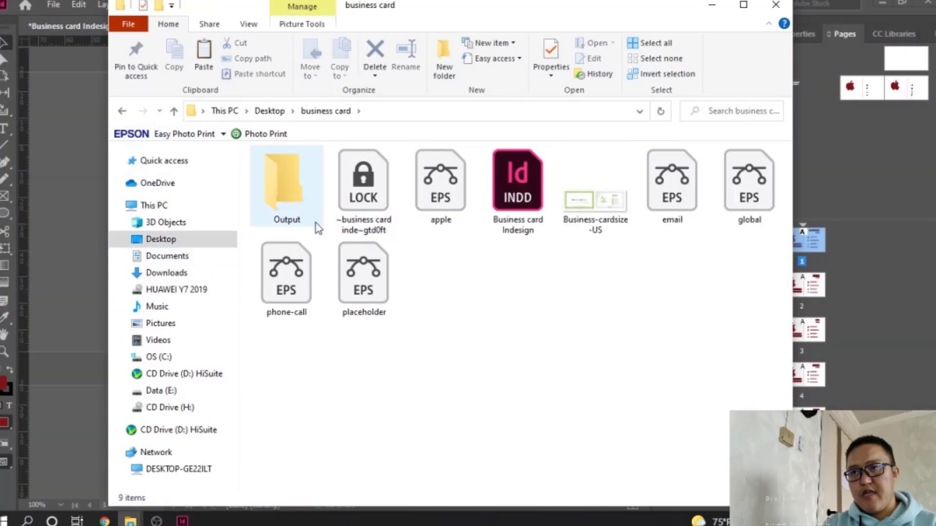
{"action": "double_click", "coordinate": [295, 189]}
{"action": "double_click", "coordinate": [307, 175]}
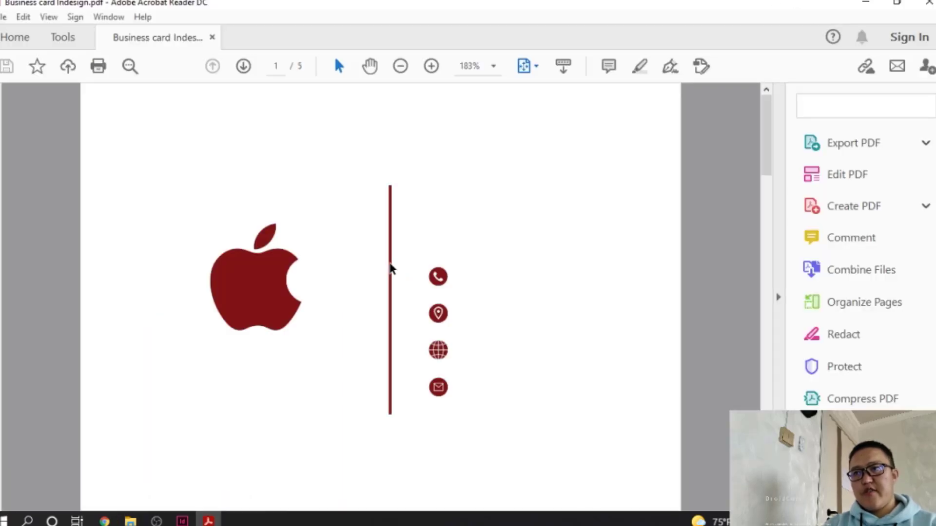
Scroll through all five PDF cards showing crop marks and colour bars, then return to InDesign
{"action": "scroll", "coordinate": [521, 269], "scroll_direction": "down", "scroll_amount": 3}
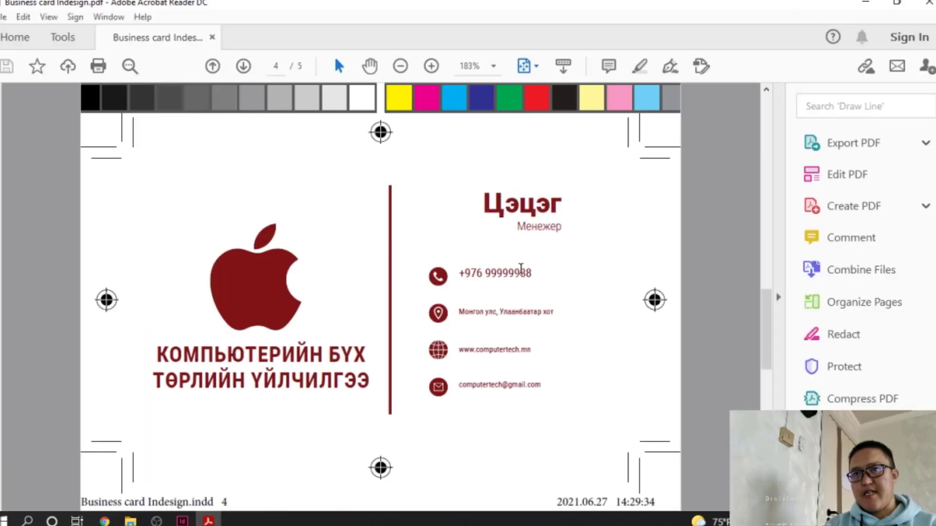
{"action": "scroll", "coordinate": [521, 268], "scroll_direction": "down", "scroll_amount": 1}
{"action": "scroll", "coordinate": [521, 268], "scroll_direction": "up", "scroll_amount": 4}
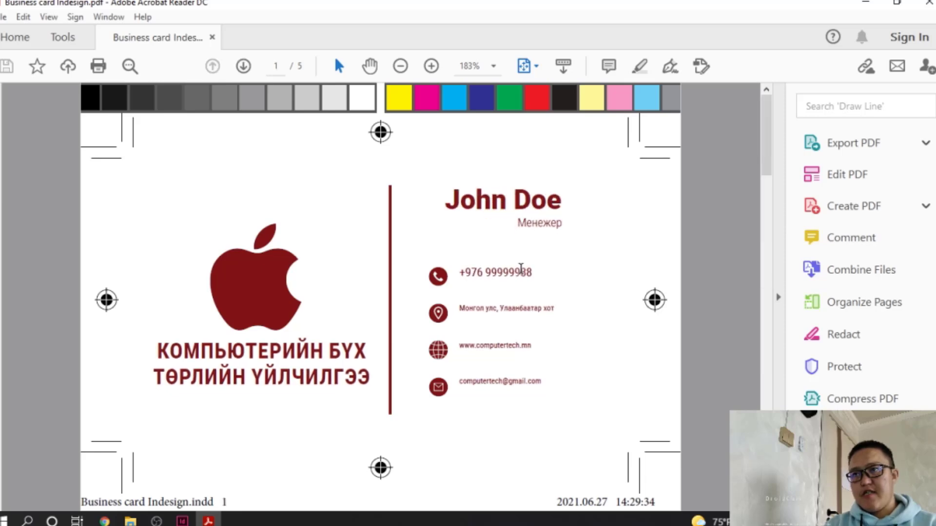
{"action": "scroll", "coordinate": [520, 269], "scroll_direction": "down", "scroll_amount": 4}
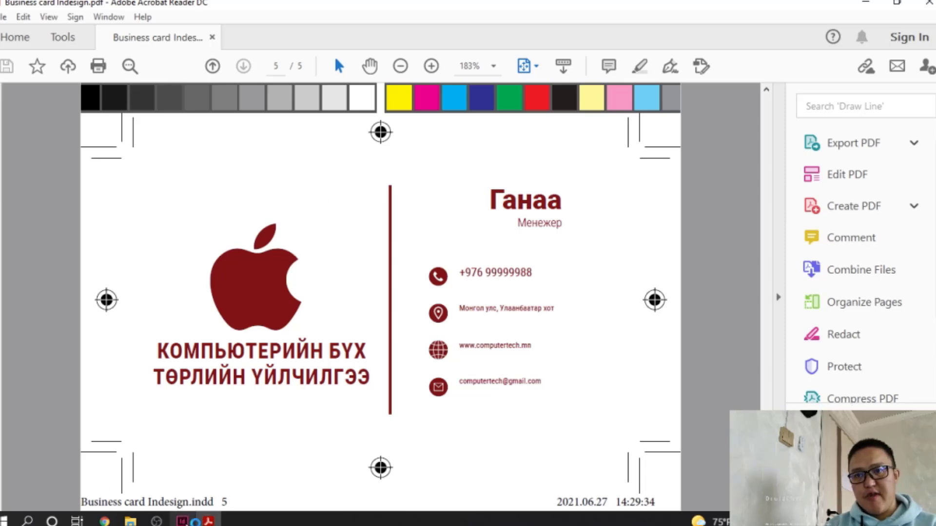
{"action": "left_click", "coordinate": [183, 520]}
Try exporting over the existing PDF, which fails because the file is still open
{"action": "left_click", "coordinate": [53, 4]}
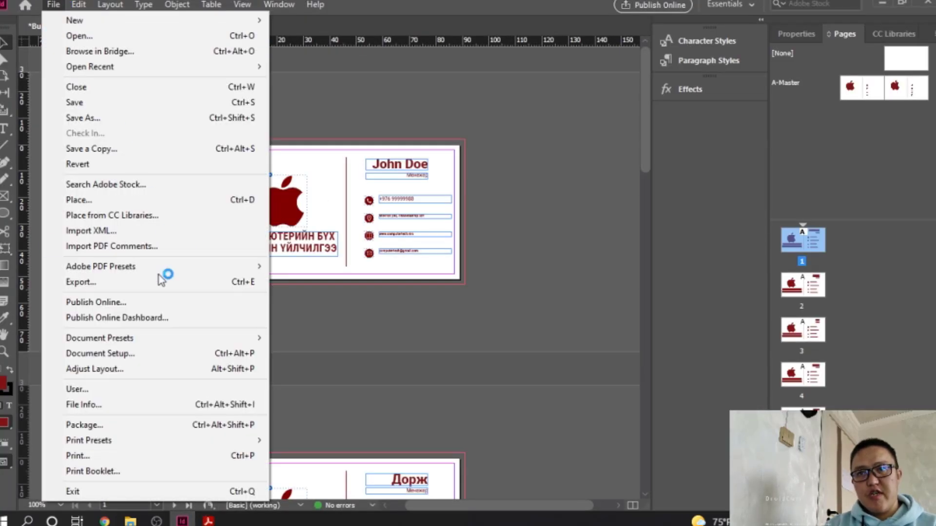
{"action": "left_click", "coordinate": [152, 281]}
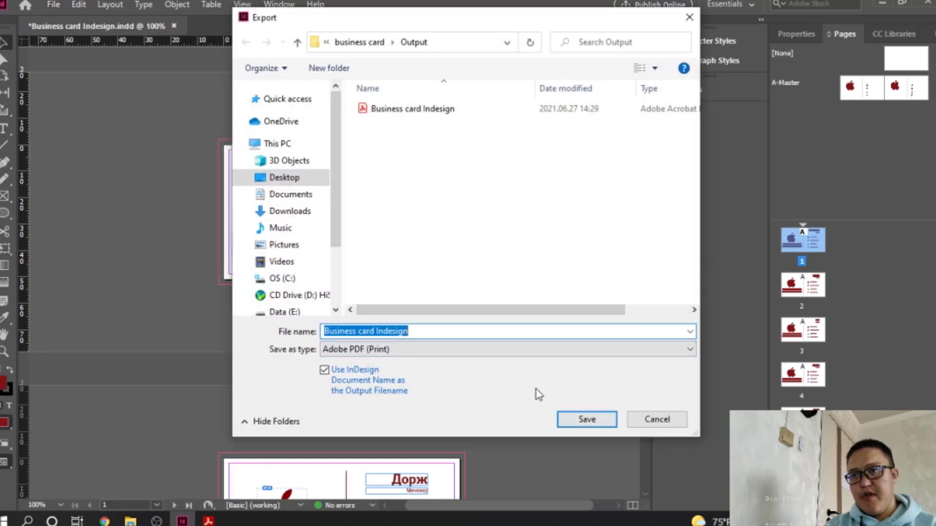
{"action": "double_click", "coordinate": [415, 110]}
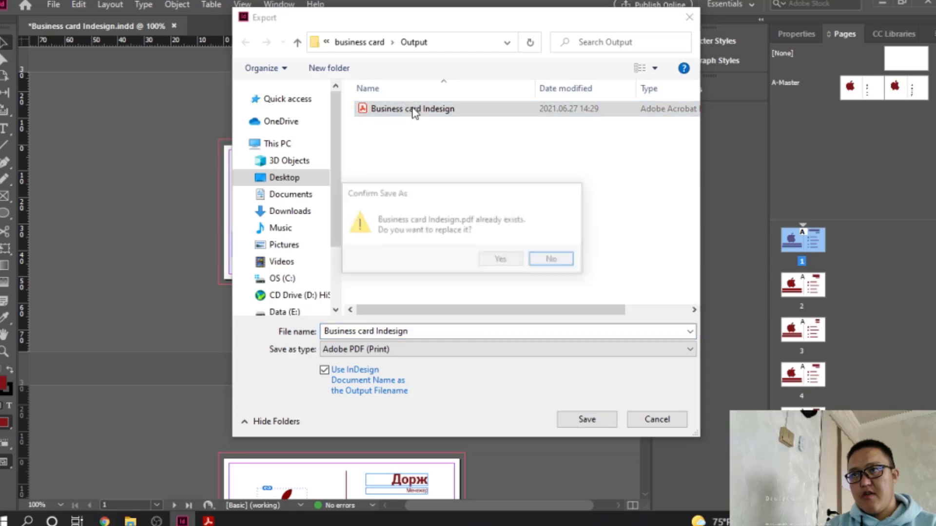
{"action": "left_click", "coordinate": [493, 258]}
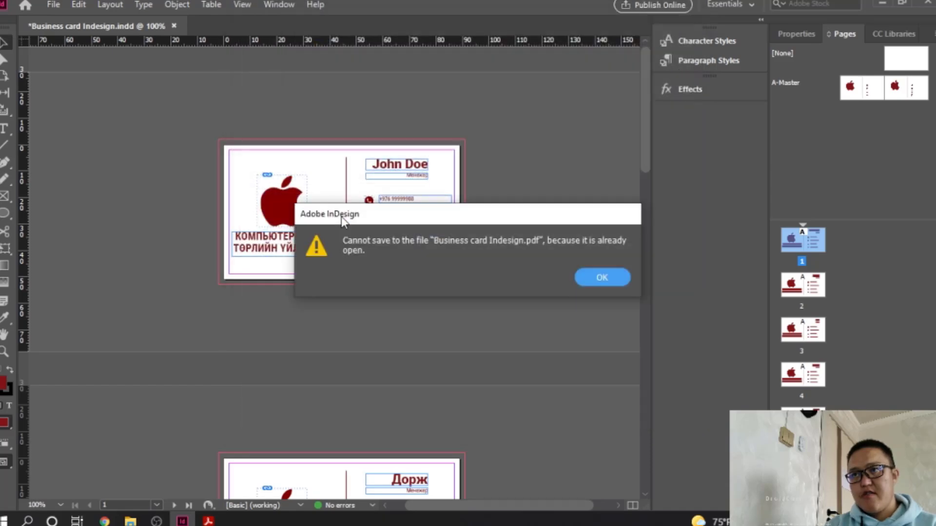
{"action": "left_click", "coordinate": [600, 278]}
Delete the old business card PDF from Output after closing Acrobat Reader
{"action": "left_click", "coordinate": [48, 3]}
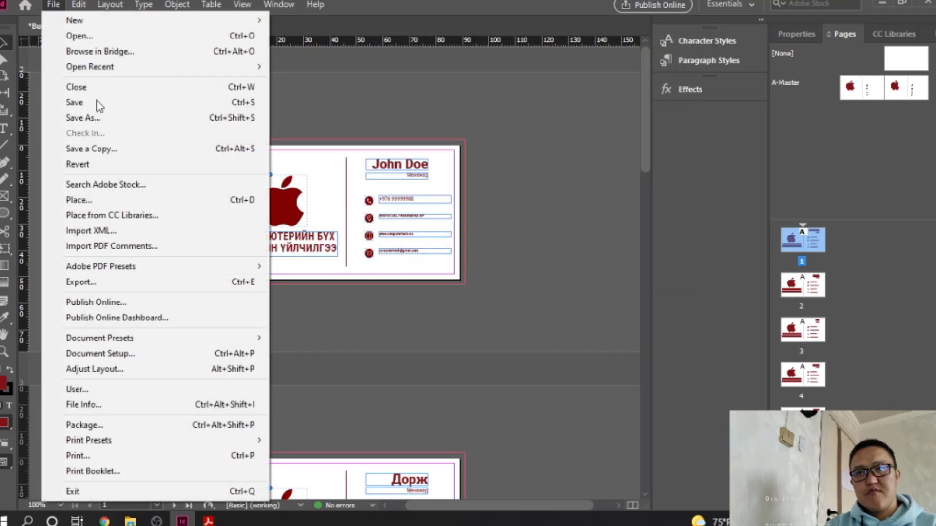
{"action": "left_click", "coordinate": [122, 281]}
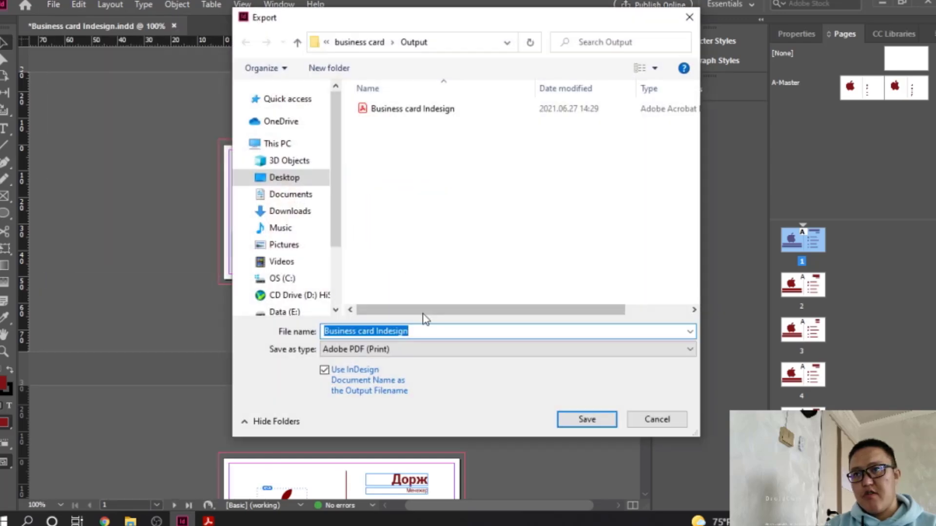
{"action": "left_click", "coordinate": [431, 109]}
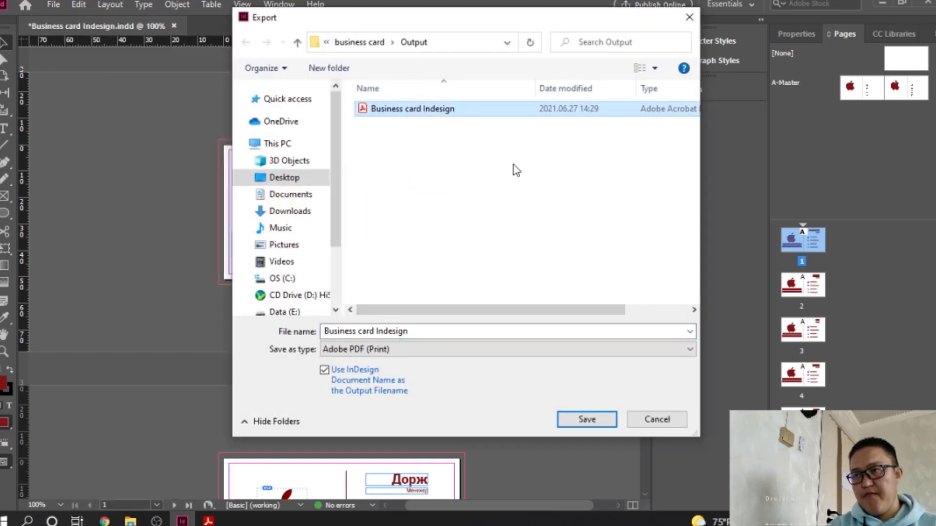
{"action": "key", "text": "Delete"}
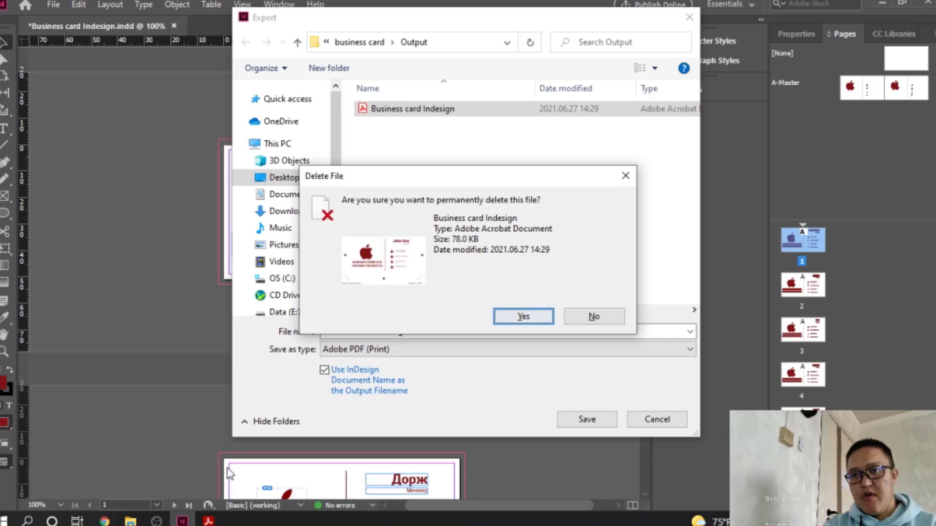
{"action": "left_click", "coordinate": [213, 523]}
{"action": "left_click", "coordinate": [933, 2]}
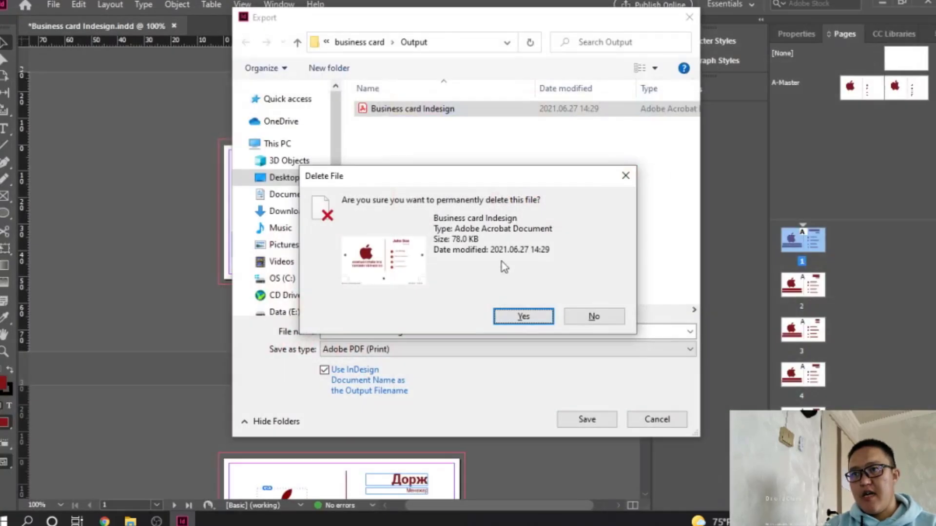
{"action": "left_click", "coordinate": [524, 317]}
Attempt the save twice, decline the replace prompts, and cancel the export
{"action": "left_click", "coordinate": [574, 413]}
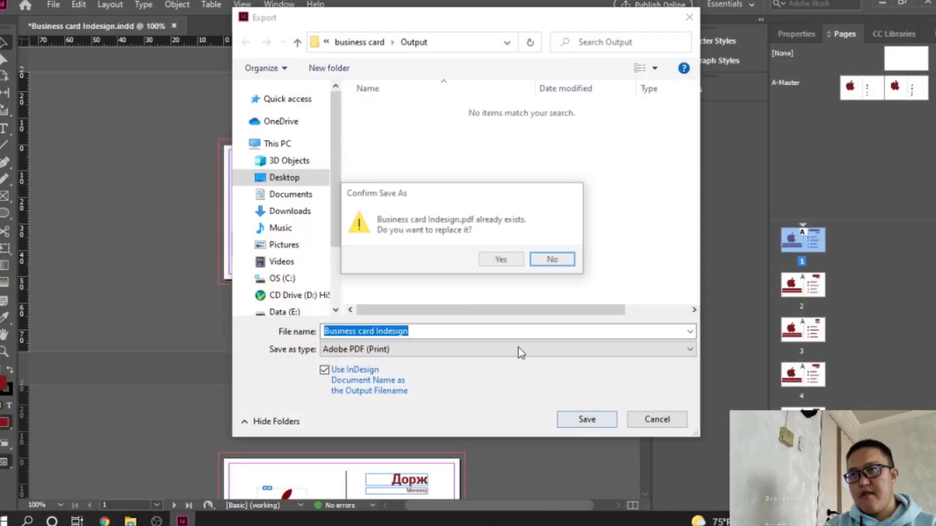
{"action": "left_click", "coordinate": [555, 261]}
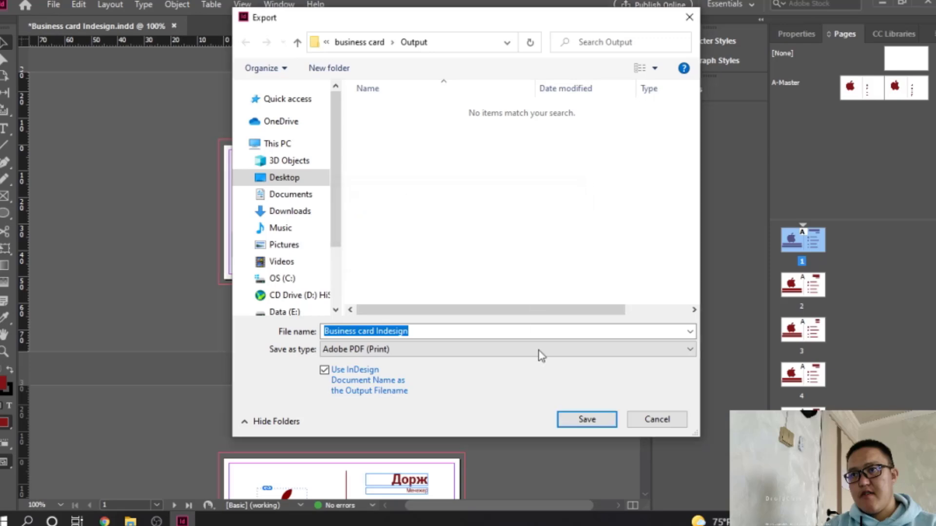
{"action": "left_click", "coordinate": [585, 420]}
{"action": "left_click", "coordinate": [549, 264]}
{"action": "left_click", "coordinate": [657, 420]}
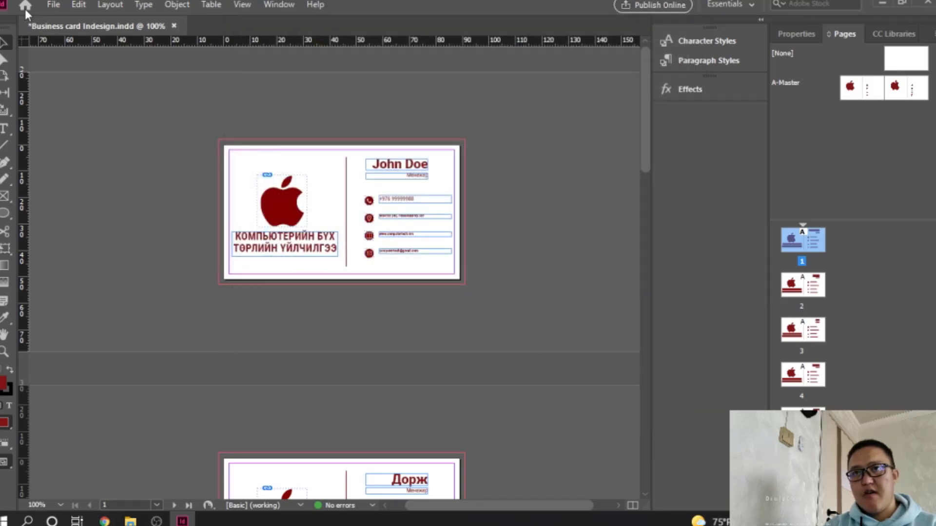
Re-export the PDF to Output with All Printer's Marks turned off
{"action": "left_click", "coordinate": [53, 5]}
{"action": "left_click", "coordinate": [186, 280]}
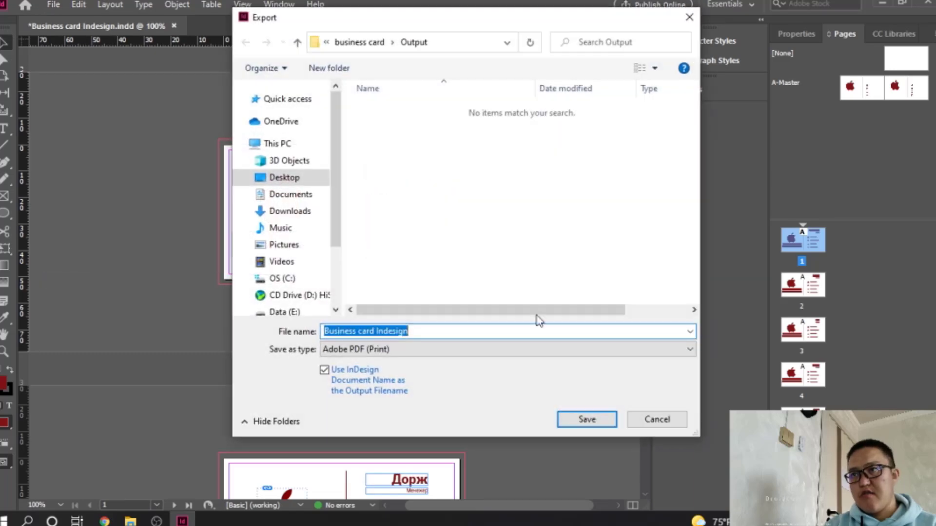
{"action": "left_click", "coordinate": [574, 422]}
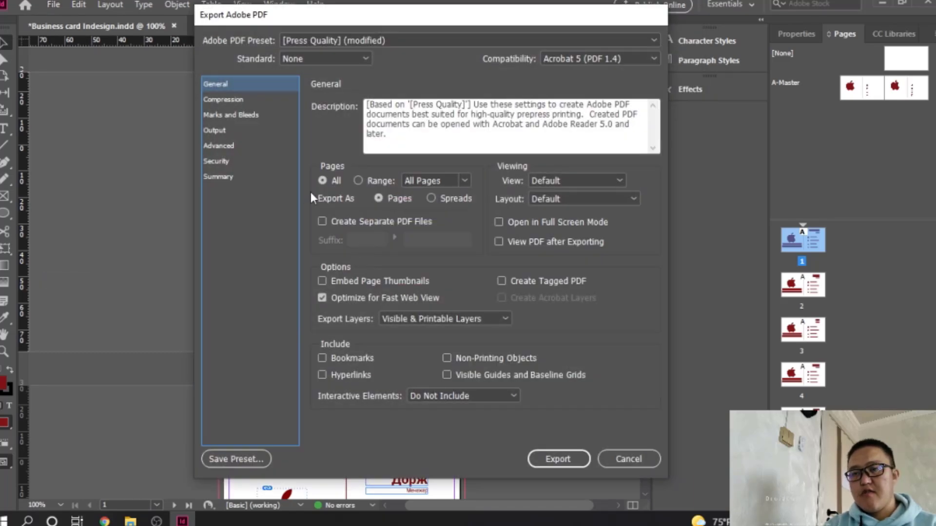
{"action": "left_click", "coordinate": [235, 100]}
{"action": "left_click", "coordinate": [236, 115]}
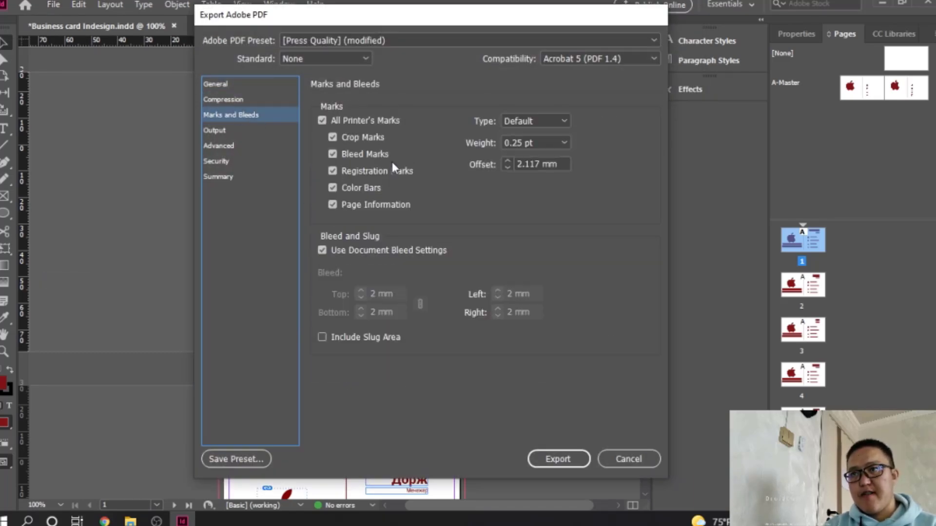
{"action": "left_click", "coordinate": [322, 122]}
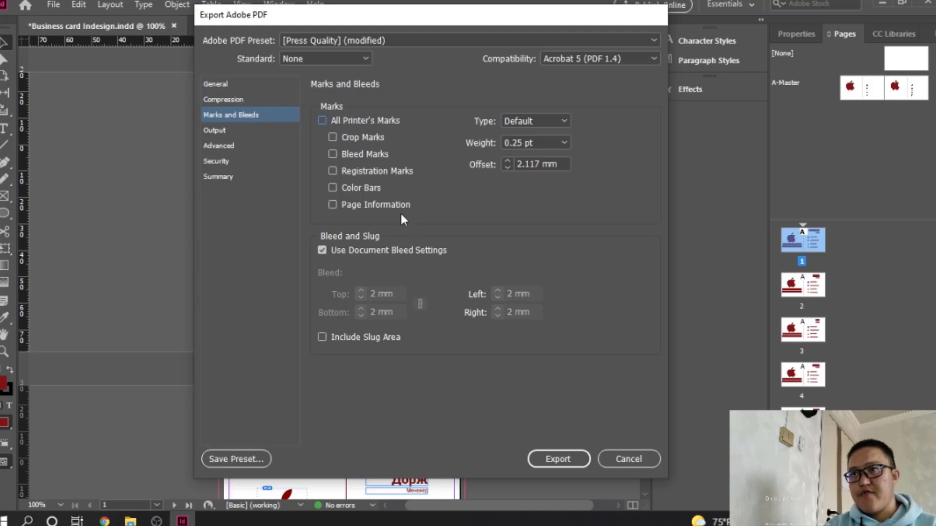
{"action": "left_click", "coordinate": [562, 458]}
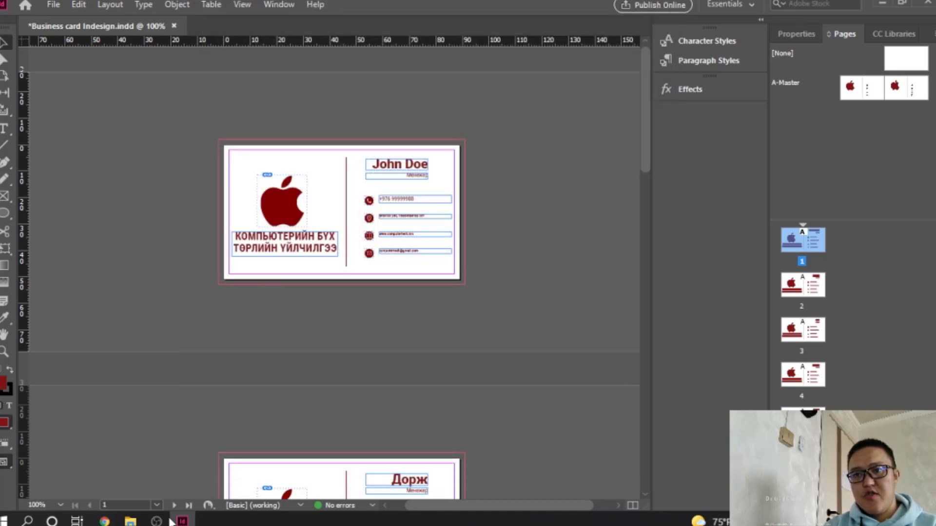
Open the newly exported business card PDF from the Output folder
{"action": "mouse_move", "coordinate": [132, 521]}
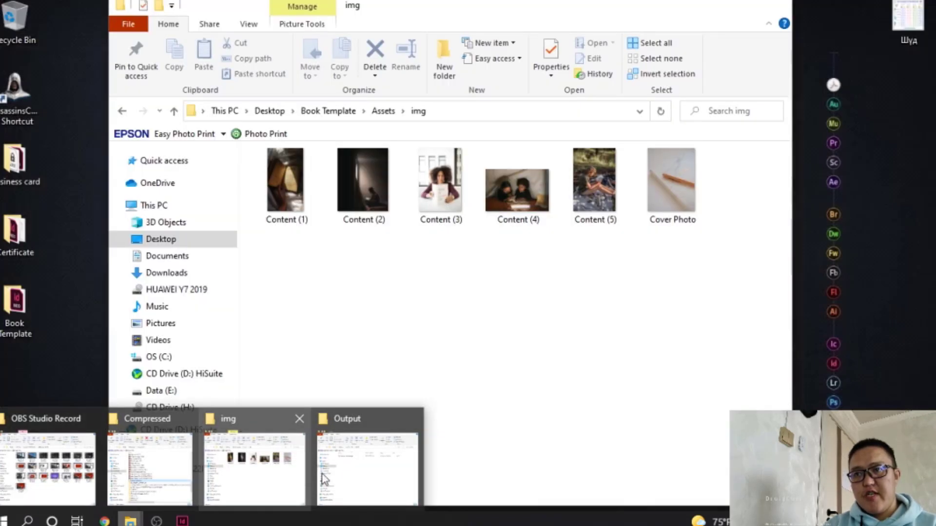
{"action": "left_click", "coordinate": [325, 480]}
{"action": "double_click", "coordinate": [309, 173]}
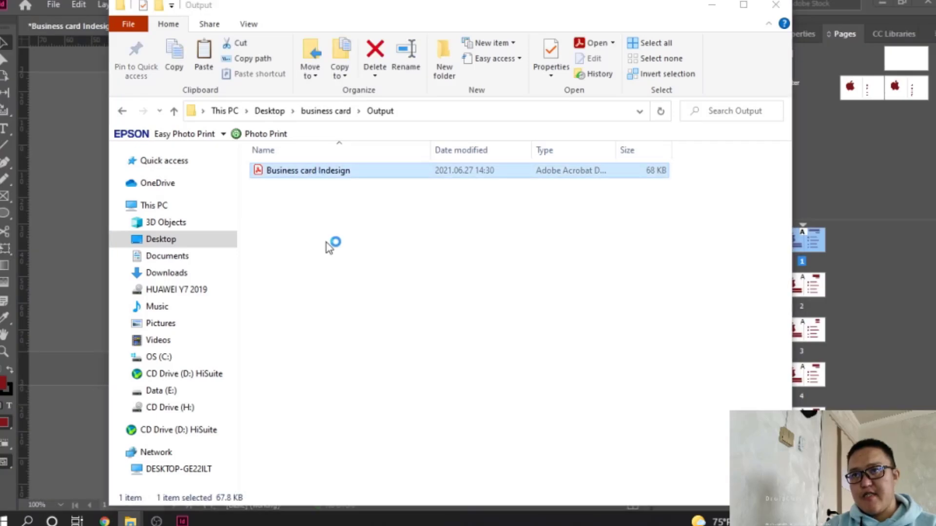
Scroll through the re-exported PDF's five cards, confirming no crop marks or colour bars
{"action": "scroll", "coordinate": [389, 239], "scroll_direction": "down", "scroll_amount": 4, "text": "ctrl"}
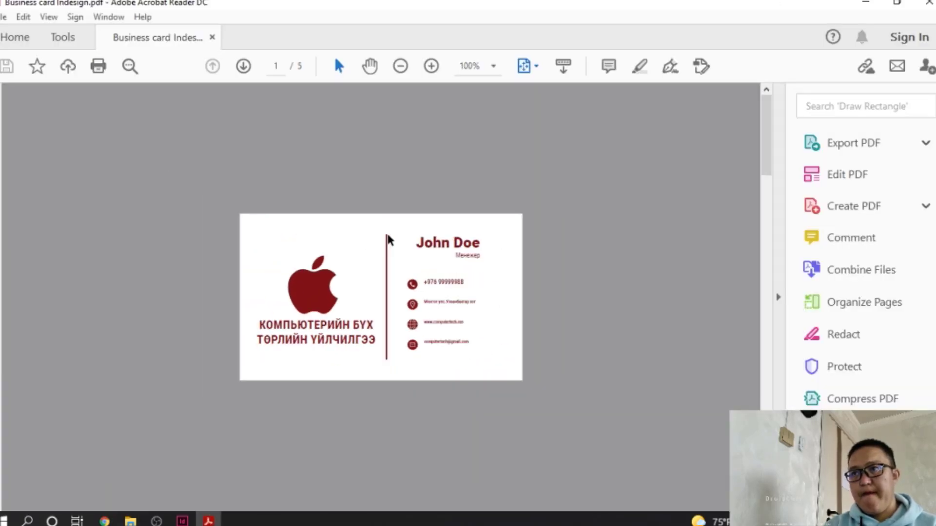
{"action": "scroll", "coordinate": [388, 239], "scroll_direction": "down", "scroll_amount": 4}
{"action": "scroll", "coordinate": [389, 240], "scroll_direction": "up", "scroll_amount": 4}
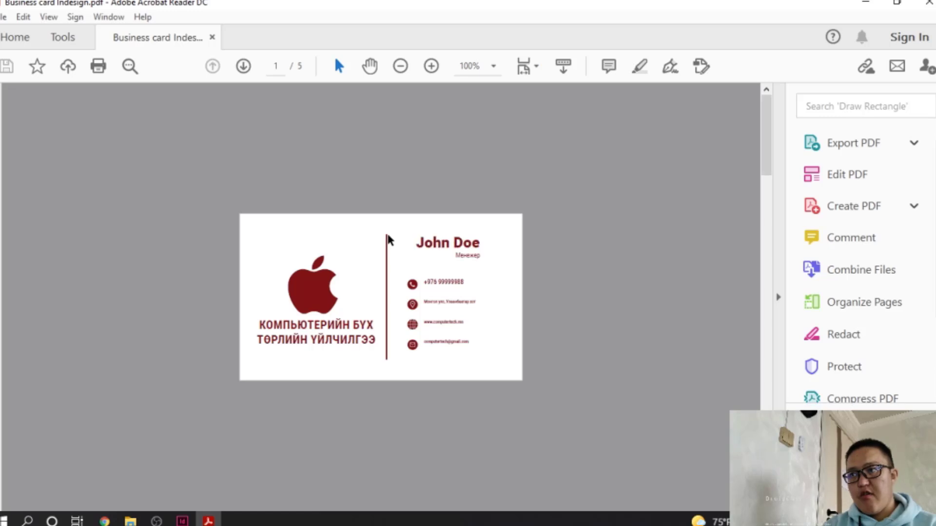
{"action": "scroll", "coordinate": [357, 234], "scroll_direction": "up", "scroll_amount": 2, "text": "ctrl"}
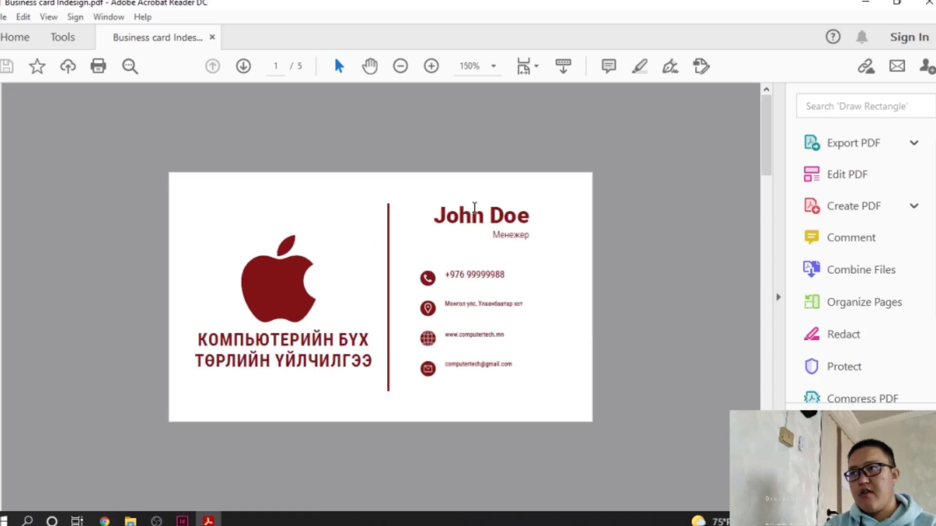
{"action": "scroll", "coordinate": [475, 207], "scroll_direction": "down", "scroll_amount": 4}
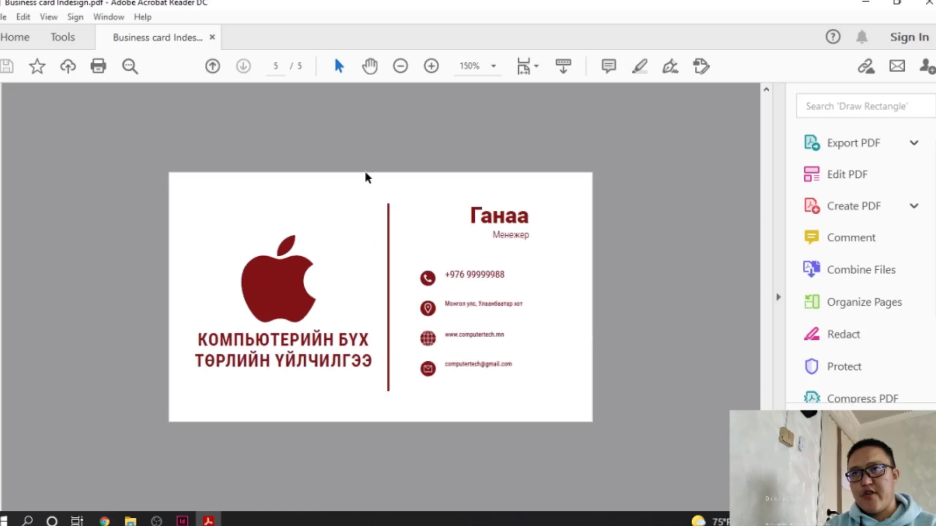
{"action": "scroll", "coordinate": [335, 281], "scroll_direction": "up", "scroll_amount": 4}
{"action": "scroll", "coordinate": [335, 282], "scroll_direction": "down", "scroll_amount": 2}
{"action": "scroll", "coordinate": [335, 282], "scroll_direction": "up", "scroll_amount": 2}
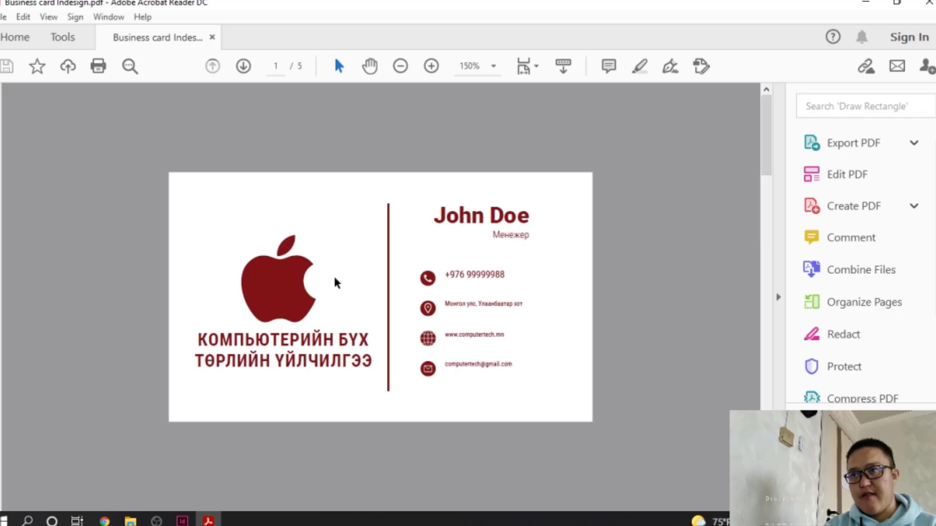
{"action": "left_click", "coordinate": [3, 17]}
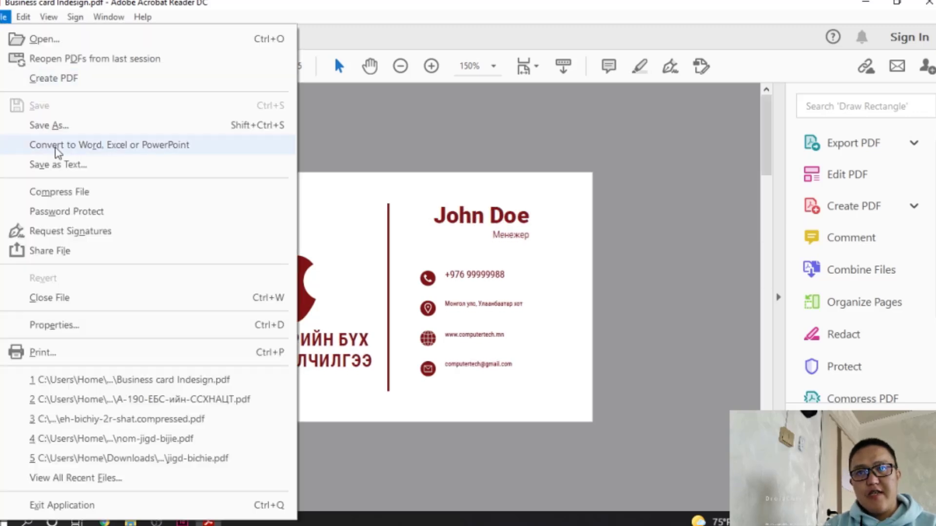
{"action": "left_click", "coordinate": [63, 353]}
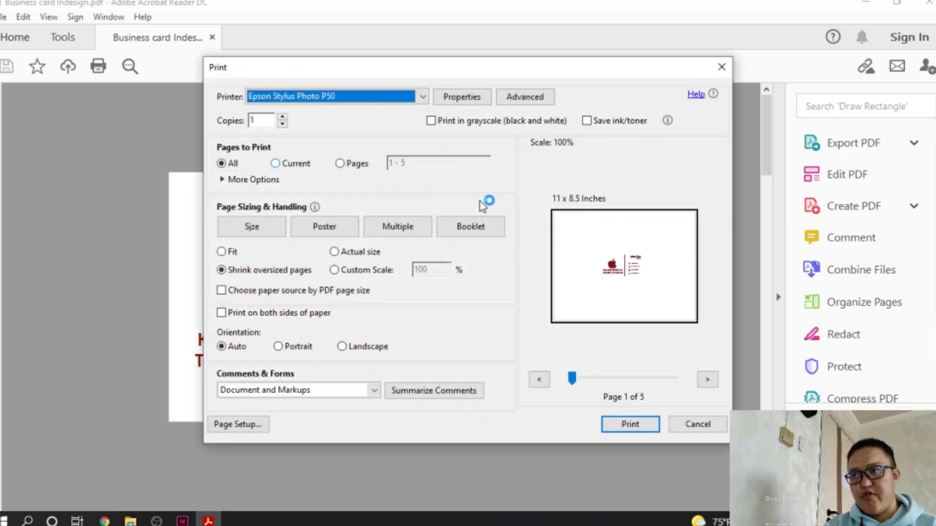
{"action": "left_click", "coordinate": [692, 425]}
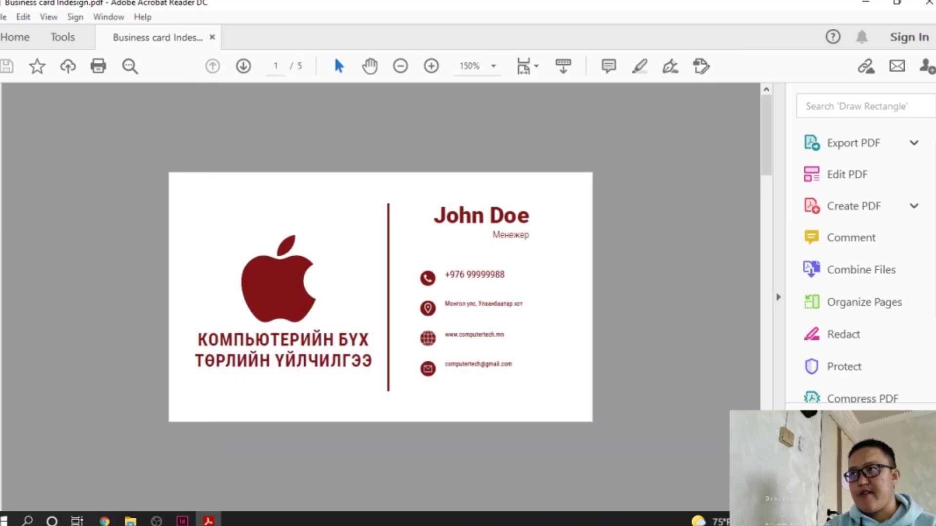
Close the PDF viewer, then export all card pages as JPEG at 300 ppi into Output
{"action": "left_click", "coordinate": [929, 4]}
{"action": "left_click", "coordinate": [57, 213]}
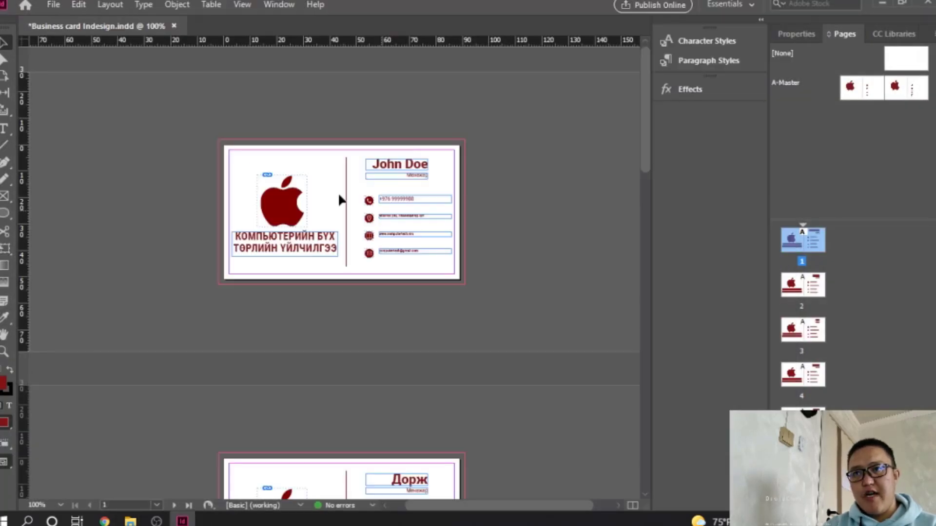
{"action": "left_click", "coordinate": [53, 4]}
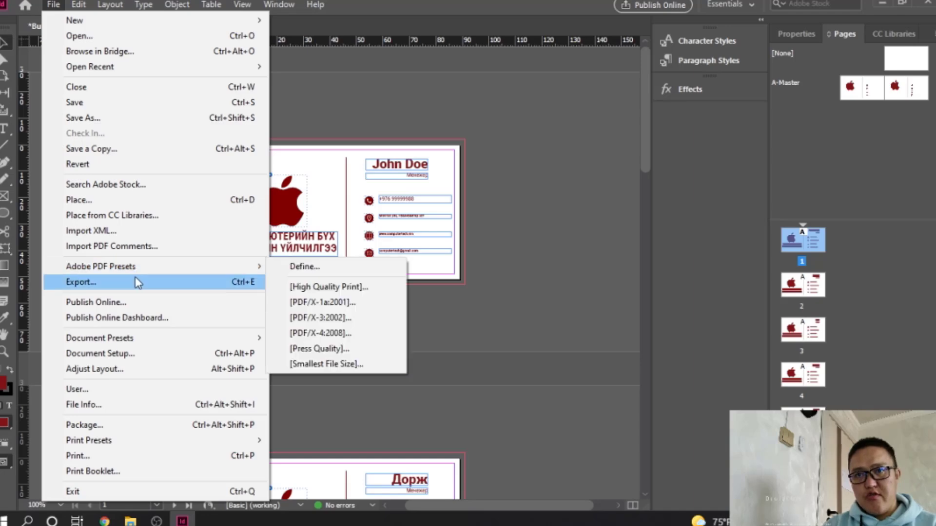
{"action": "left_click", "coordinate": [146, 286]}
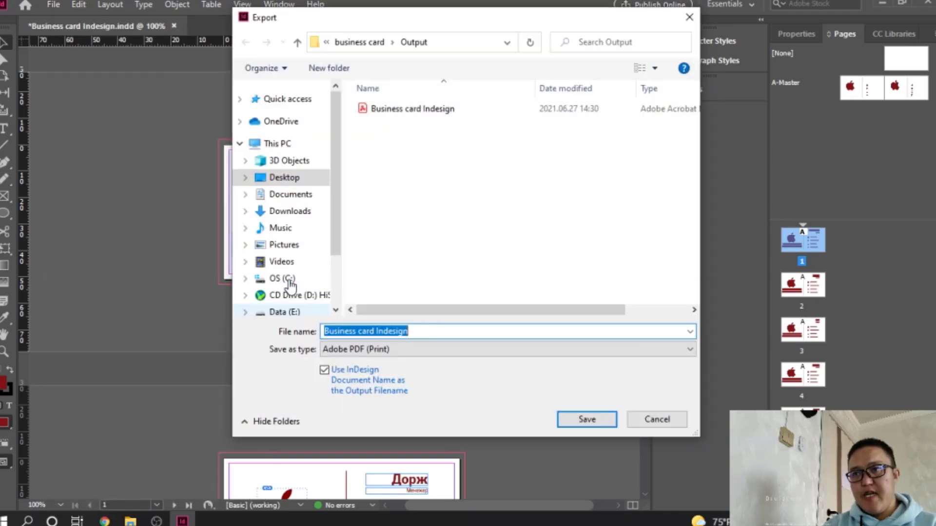
{"action": "left_click", "coordinate": [484, 349]}
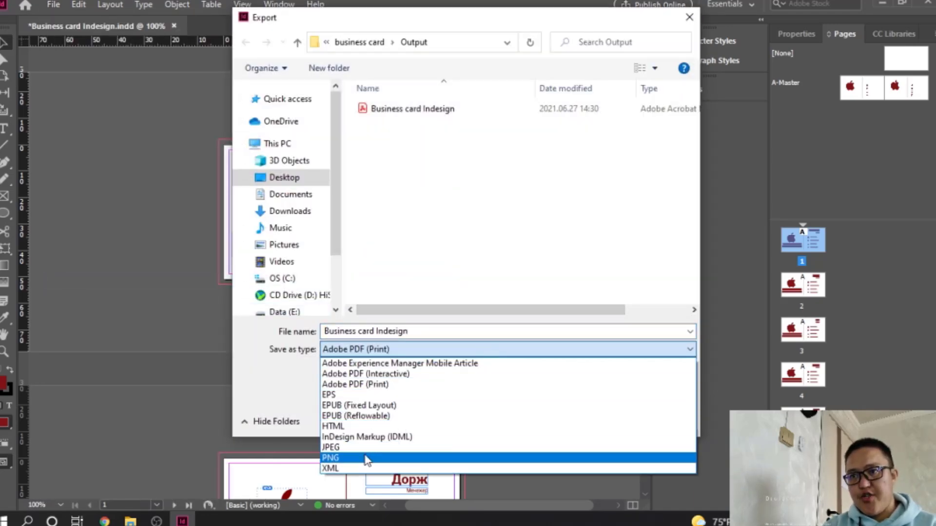
{"action": "left_click", "coordinate": [362, 447]}
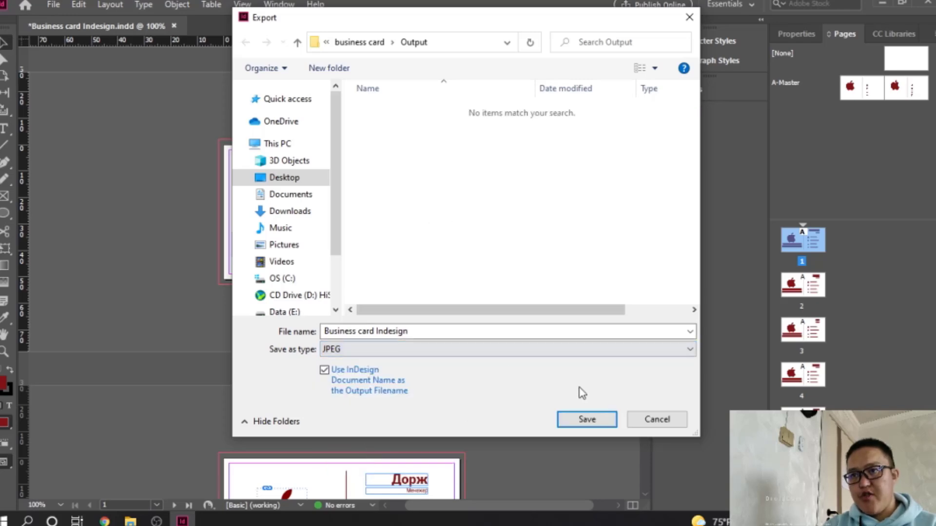
{"action": "left_click", "coordinate": [586, 420]}
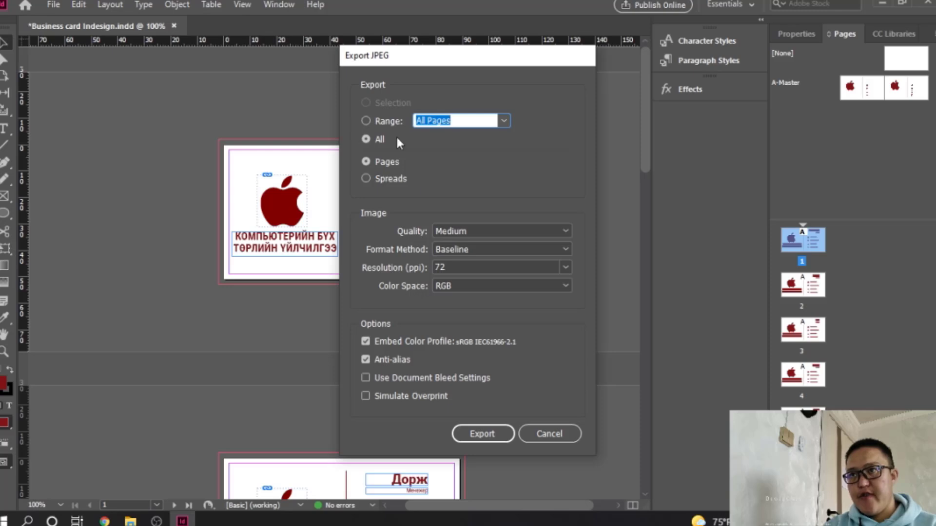
{"action": "left_click", "coordinate": [469, 263]}
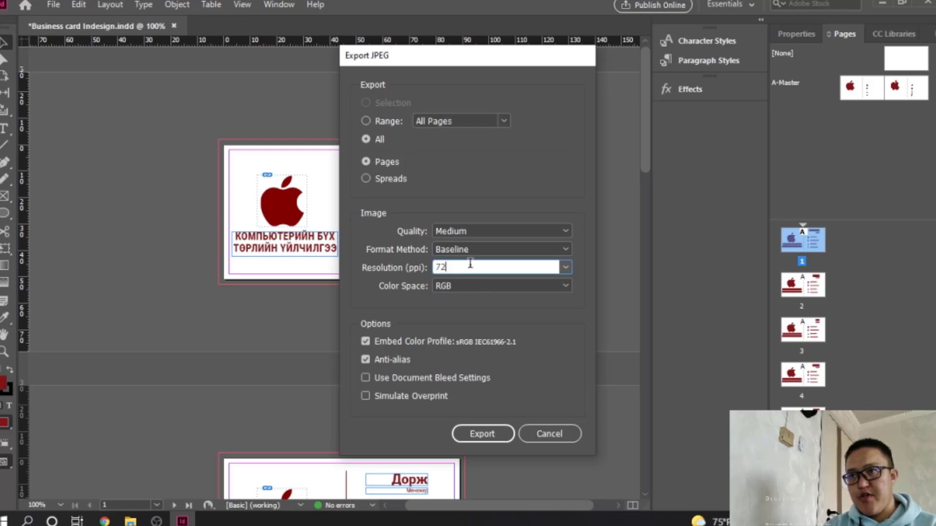
{"action": "double_click", "coordinate": [469, 263]}
{"action": "type", "text": "300"}
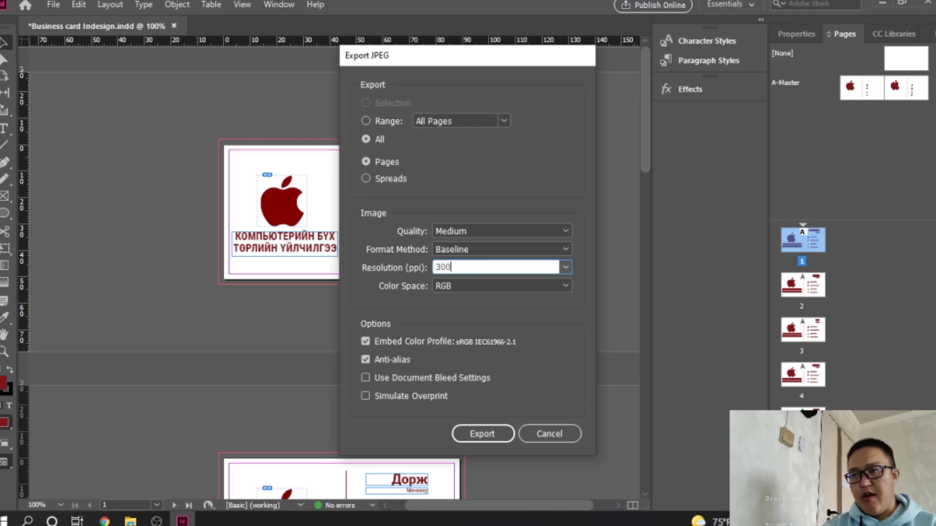
{"action": "left_click", "coordinate": [483, 434]}
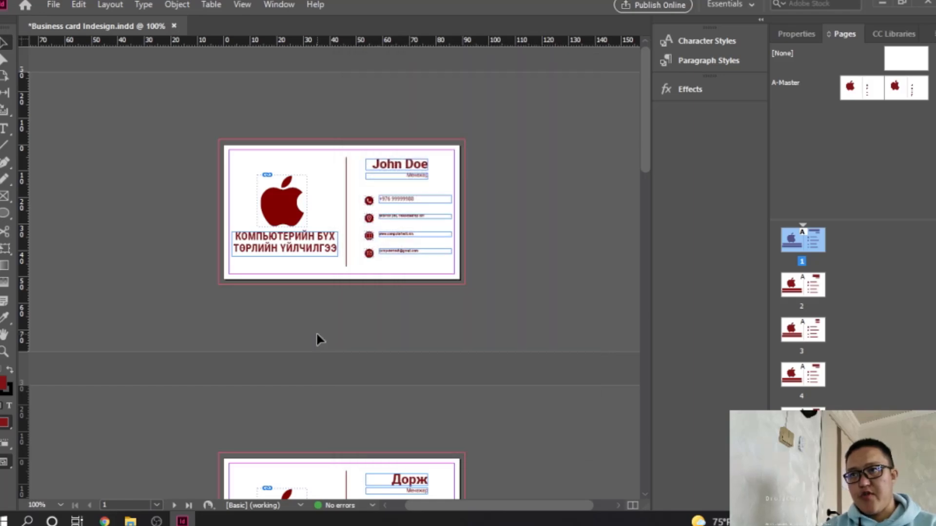
Bring up the Output folder and preview the first exported JPEG card
{"action": "left_click", "coordinate": [154, 521]}
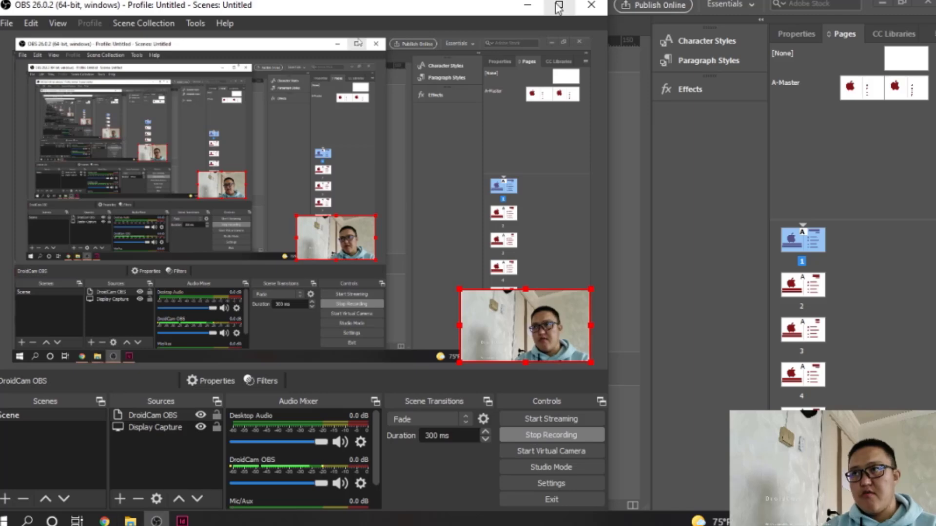
{"action": "left_click", "coordinate": [527, 5]}
{"action": "mouse_move", "coordinate": [131, 521]}
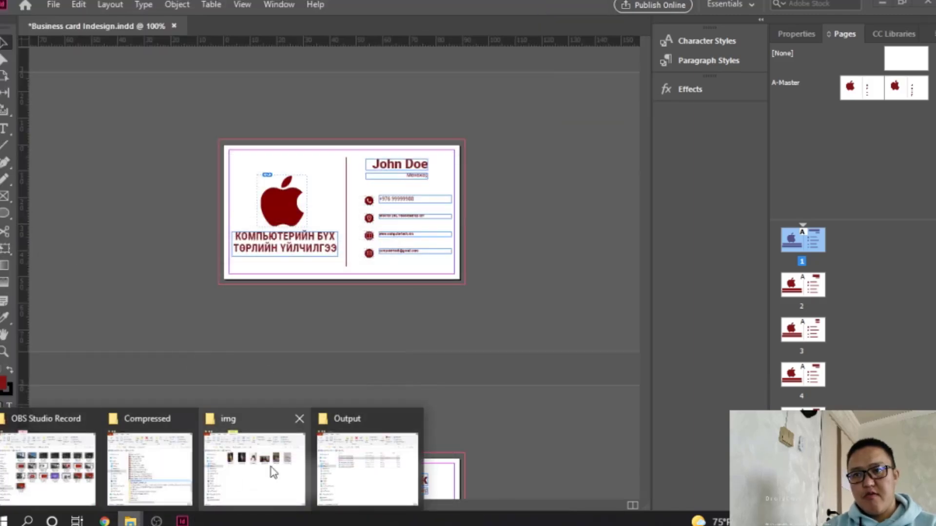
{"action": "left_click", "coordinate": [366, 460]}
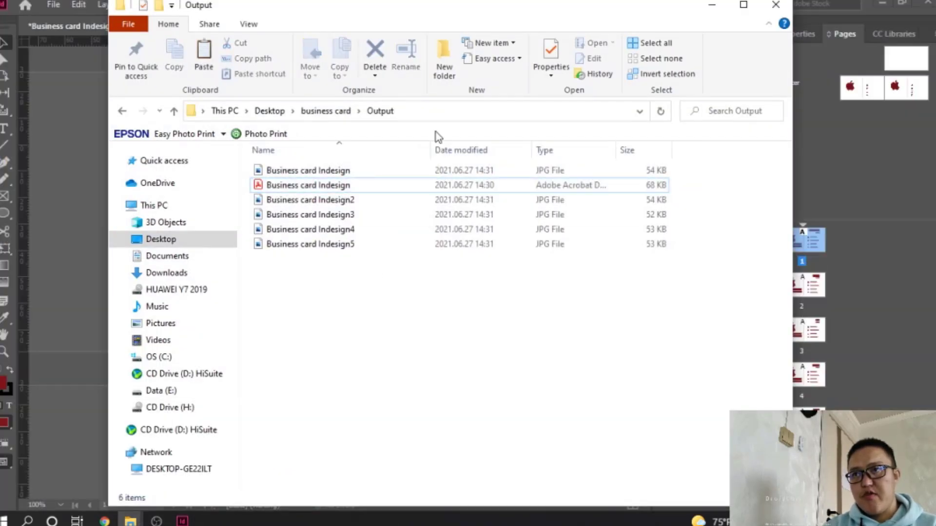
{"action": "left_click", "coordinate": [317, 171]}
{"action": "double_click", "coordinate": [318, 171]}
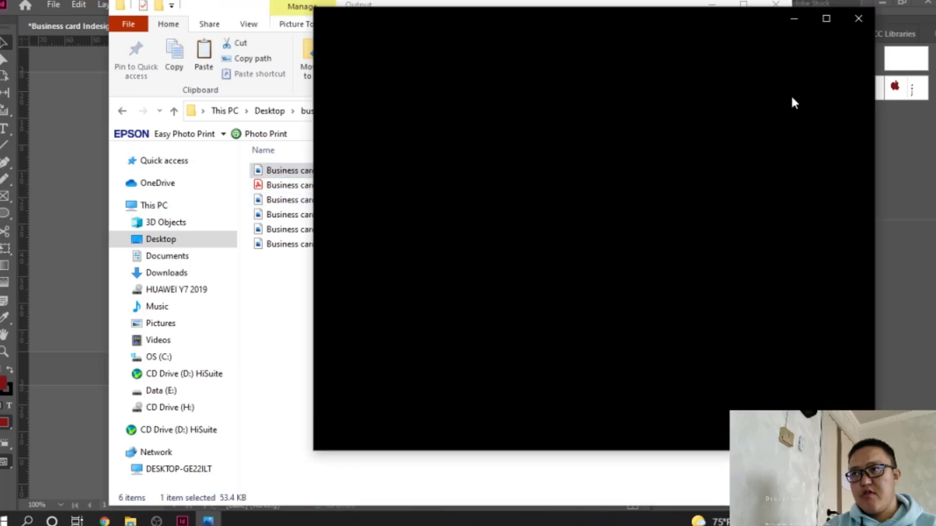
{"action": "left_click", "coordinate": [859, 28]}
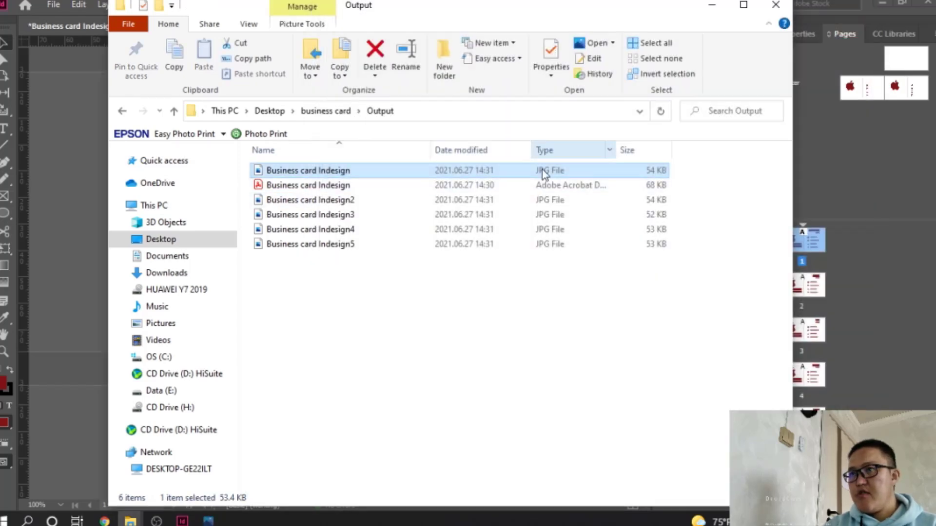
Switch the folder to Large icons and step through all five card JPEGs in Photos
{"action": "left_click", "coordinate": [248, 24]}
{"action": "left_click", "coordinate": [336, 44]}
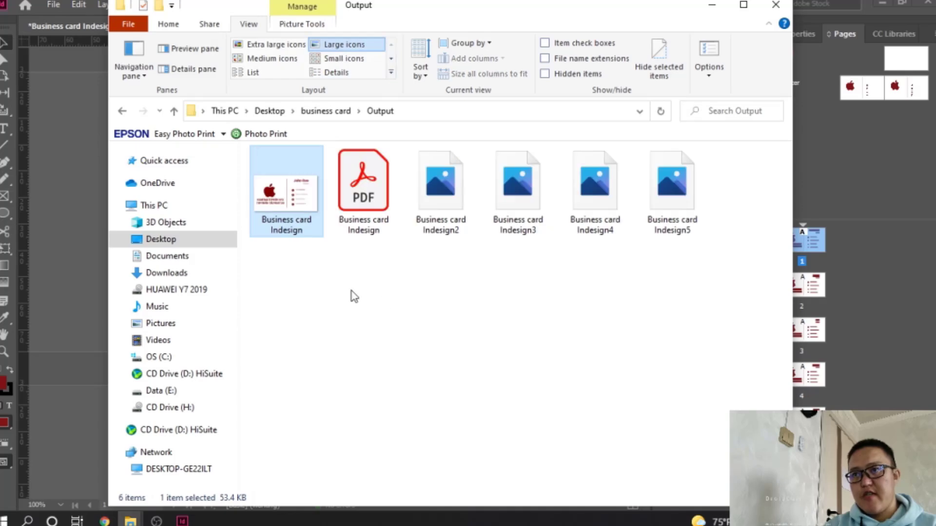
{"action": "double_click", "coordinate": [300, 208]}
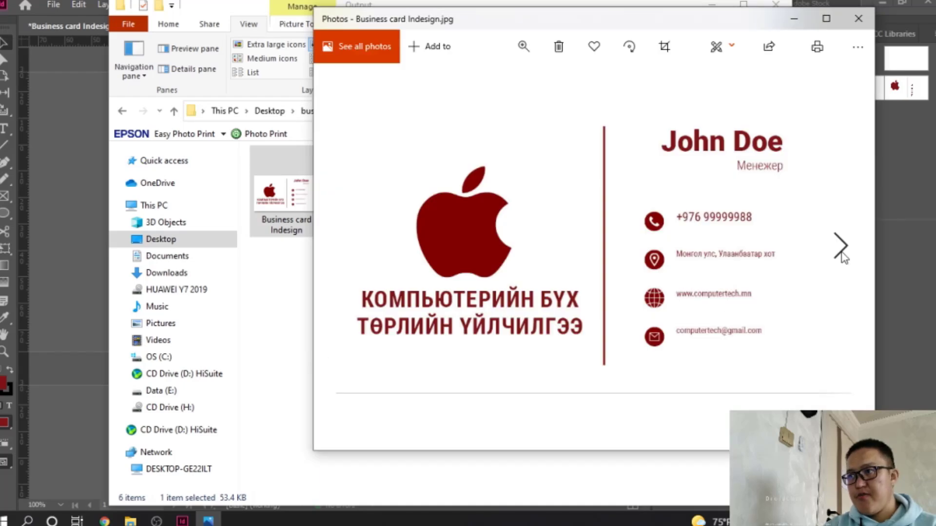
{"action": "left_click", "coordinate": [841, 255]}
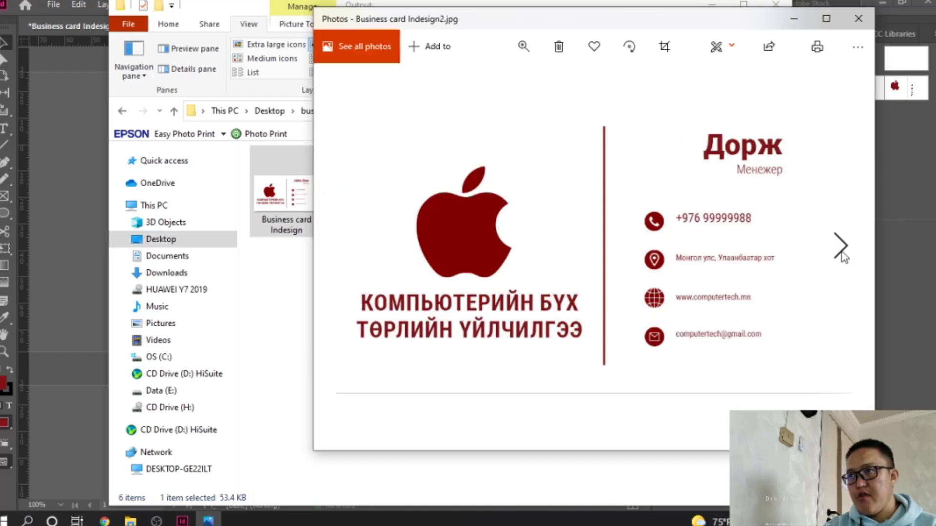
{"action": "left_click", "coordinate": [842, 256]}
{"action": "left_click", "coordinate": [842, 255]}
{"action": "left_click", "coordinate": [842, 256]}
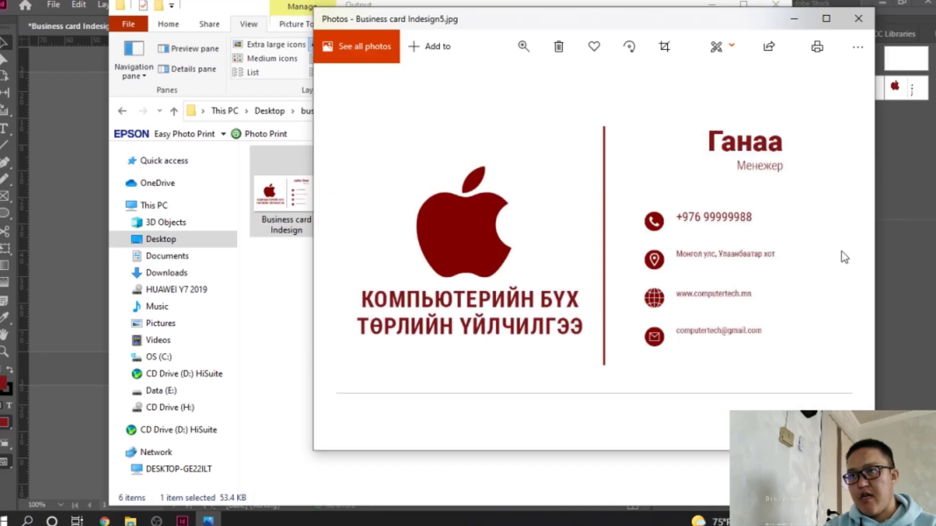
{"action": "left_click", "coordinate": [858, 19]}
Close the Output folder and start a new InDesign export with PNG as the format
{"action": "left_click", "coordinate": [776, 5]}
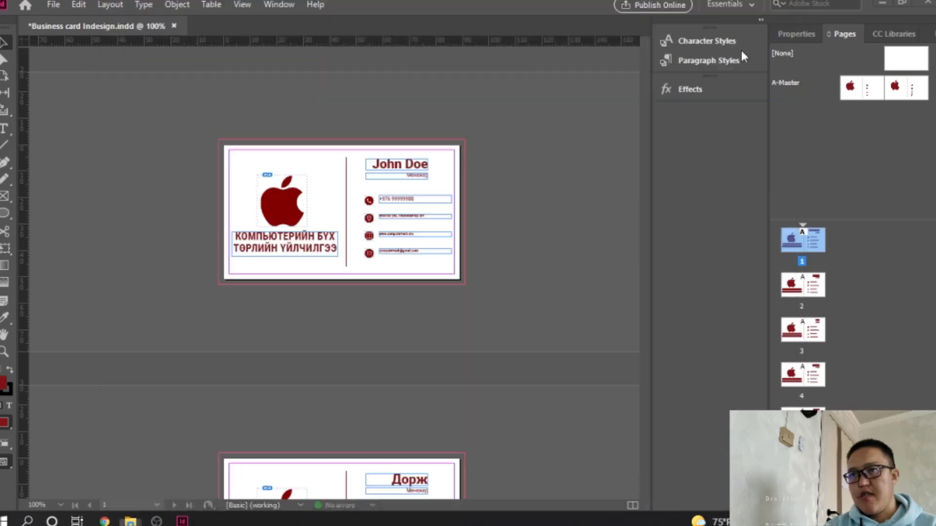
{"action": "left_click", "coordinate": [45, 3]}
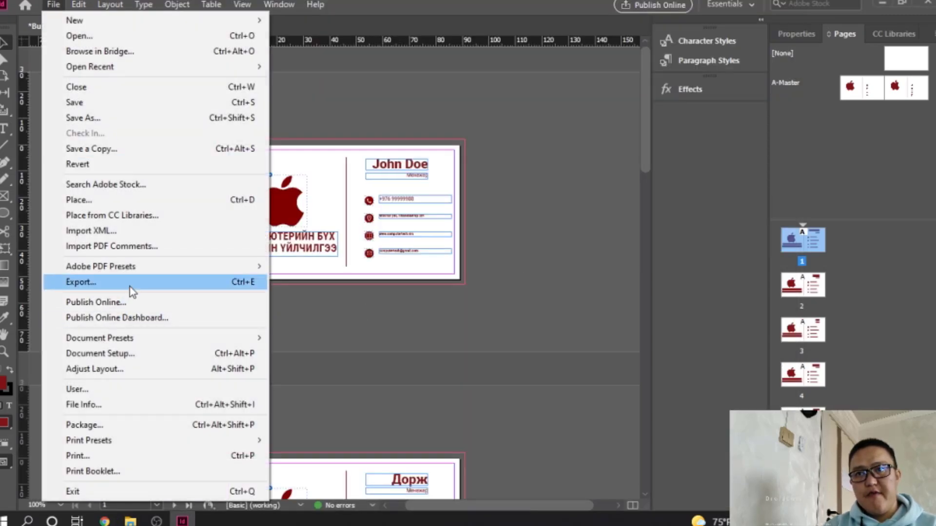
{"action": "left_click", "coordinate": [131, 288]}
{"action": "left_click", "coordinate": [404, 350]}
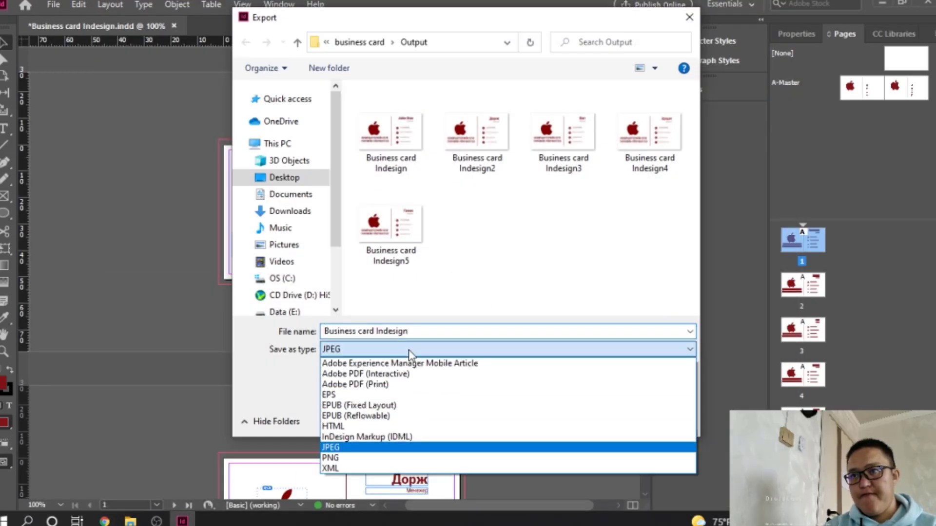
{"action": "left_click", "coordinate": [361, 453]}
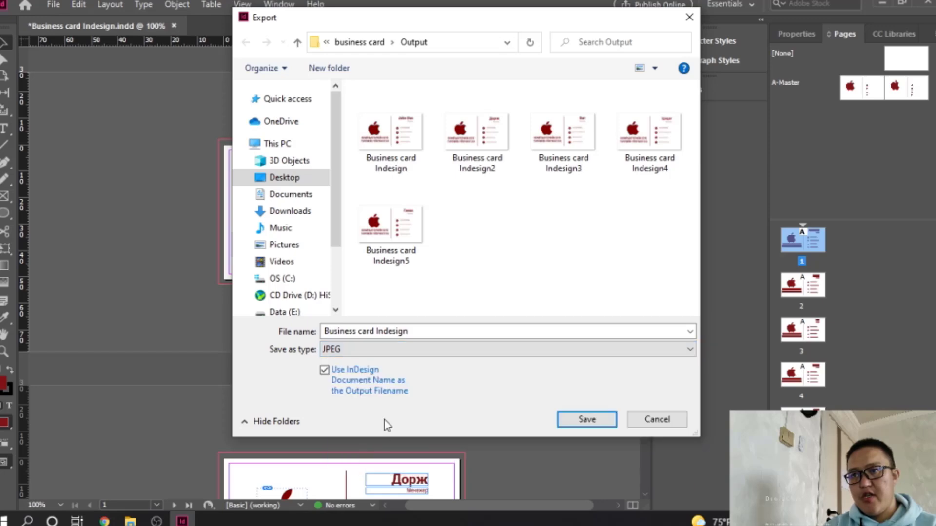
{"action": "left_click", "coordinate": [397, 352]}
{"action": "left_click", "coordinate": [363, 458]}
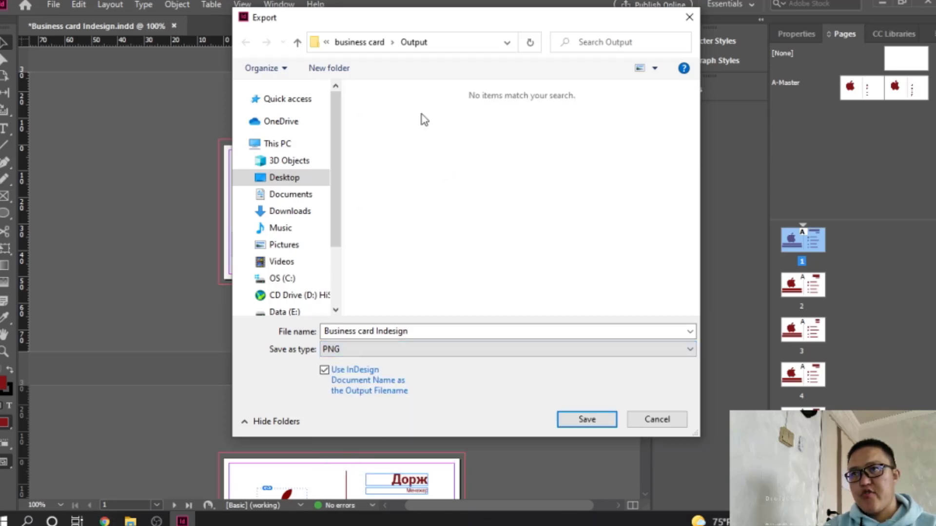
Create a PNG subfolder inside Output and export all pages into it
{"action": "left_click", "coordinate": [341, 69]}
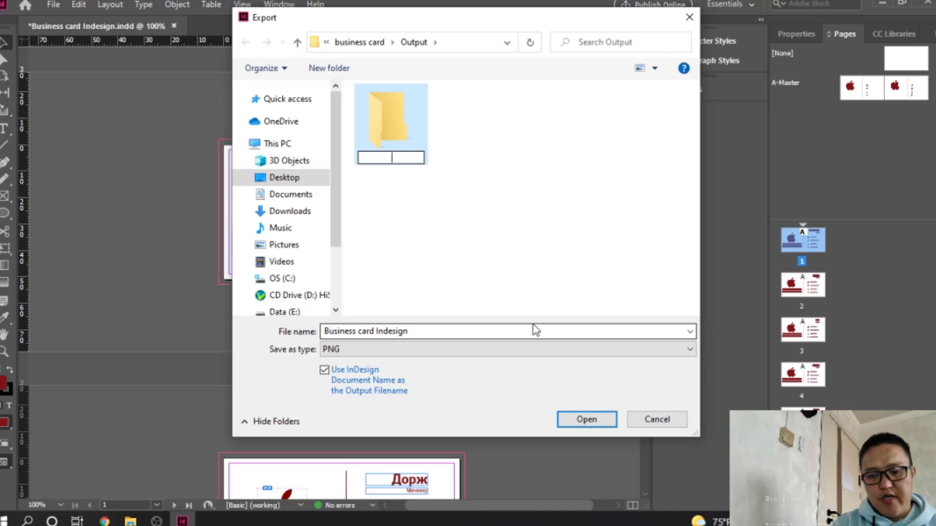
{"action": "type", "text": "JP"}
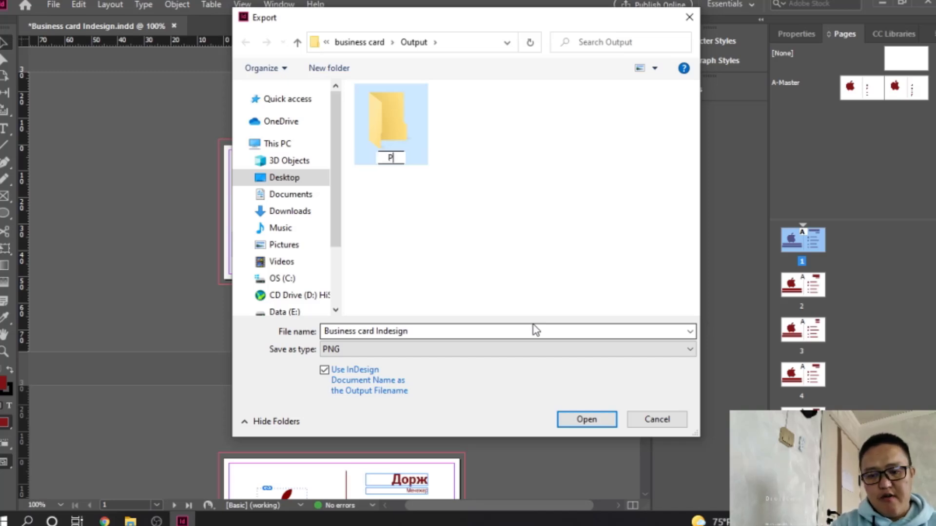
{"action": "type", "text": "PNG"}
{"action": "key", "text": "Return"}
{"action": "key", "text": "Return"}
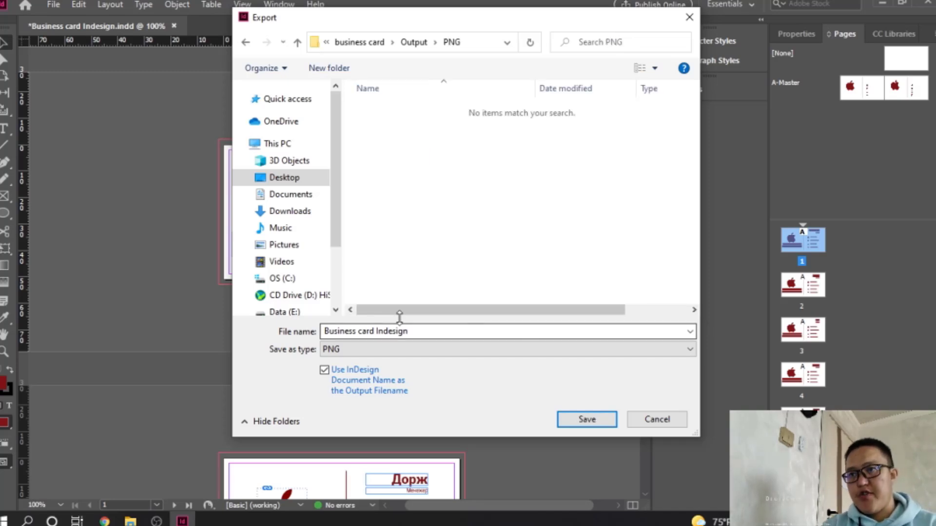
{"action": "left_click", "coordinate": [596, 418]}
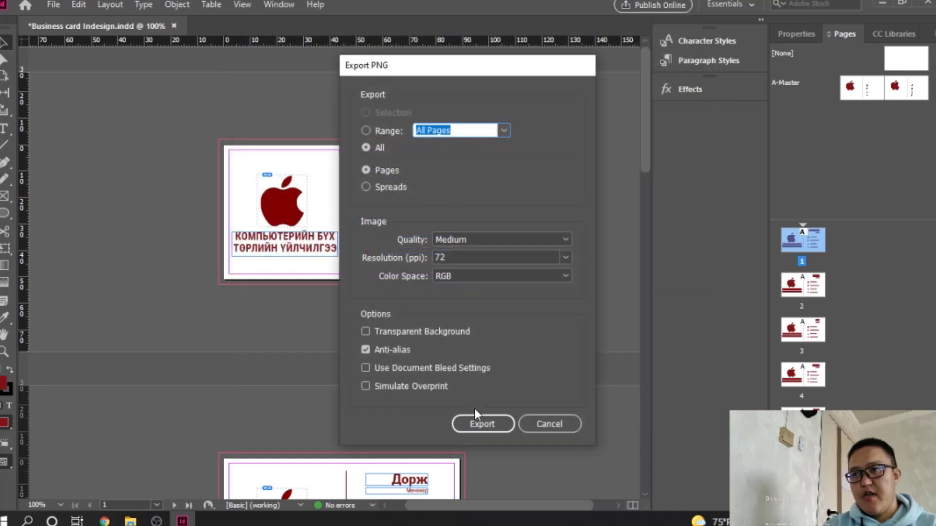
{"action": "left_click", "coordinate": [476, 422]}
Close the img and Compressed folder windows and minimize InDesign to the desktop
{"action": "mouse_move", "coordinate": [130, 520]}
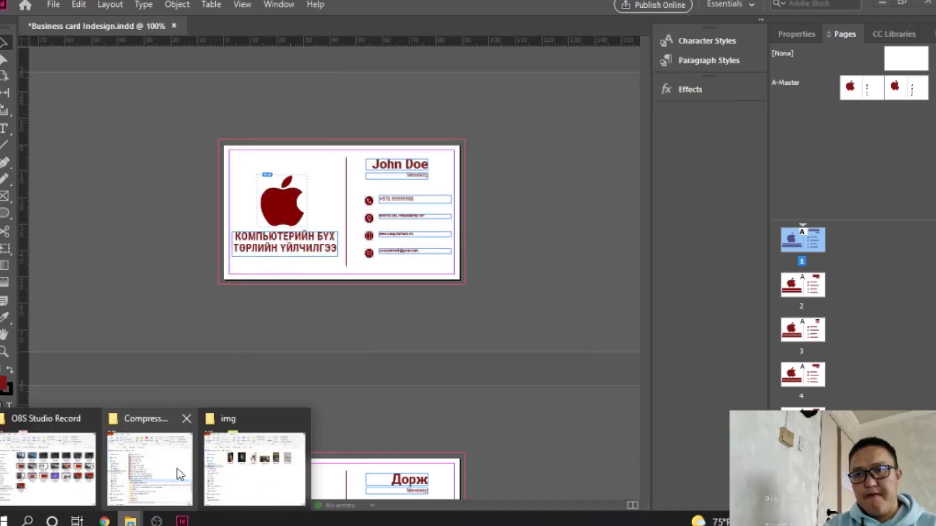
{"action": "left_click", "coordinate": [256, 465]}
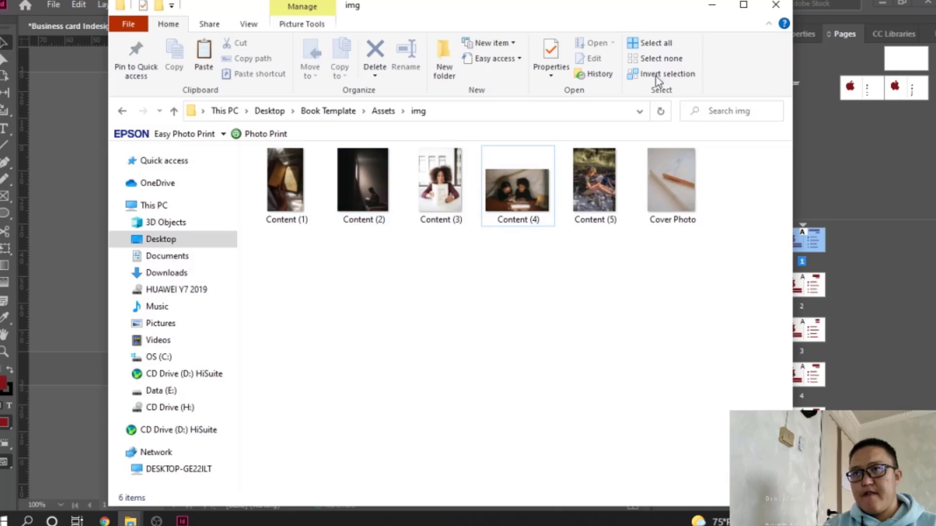
{"action": "left_click", "coordinate": [776, 5]}
{"action": "mouse_move", "coordinate": [130, 521]}
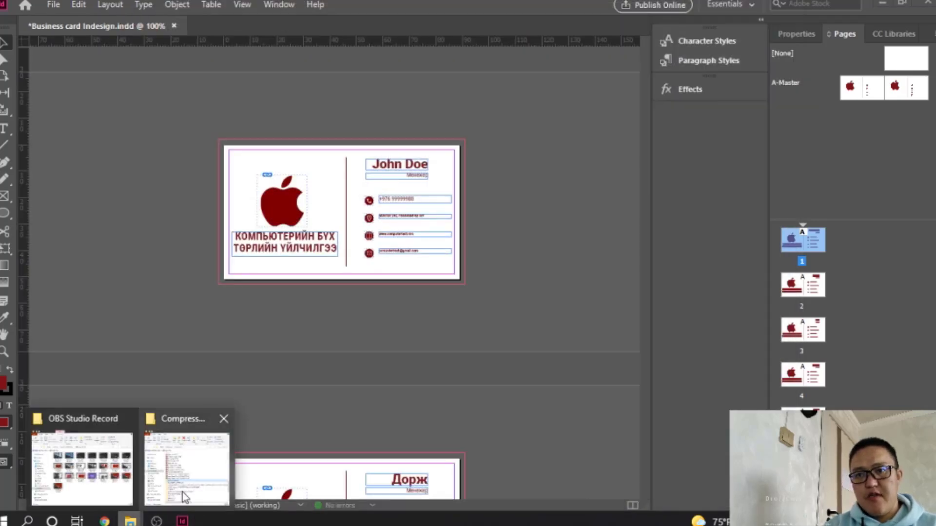
{"action": "left_click", "coordinate": [182, 492]}
{"action": "left_click", "coordinate": [870, 4]}
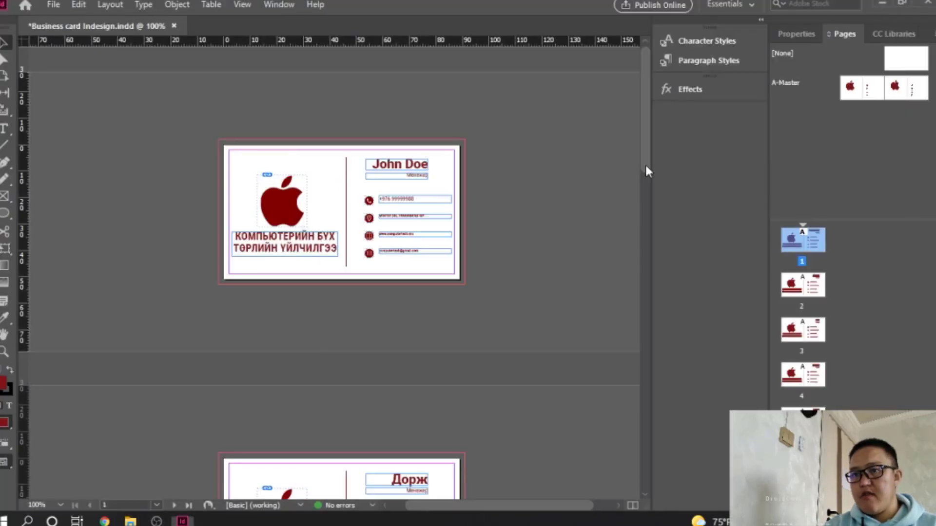
{"action": "left_click", "coordinate": [879, 4]}
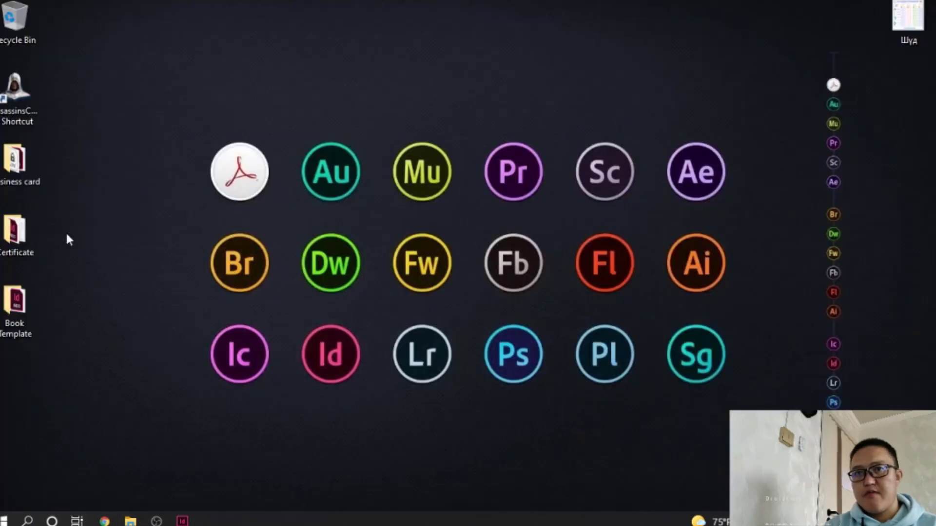
Open Business card > Output and select the exported card images
{"action": "double_click", "coordinate": [16, 158]}
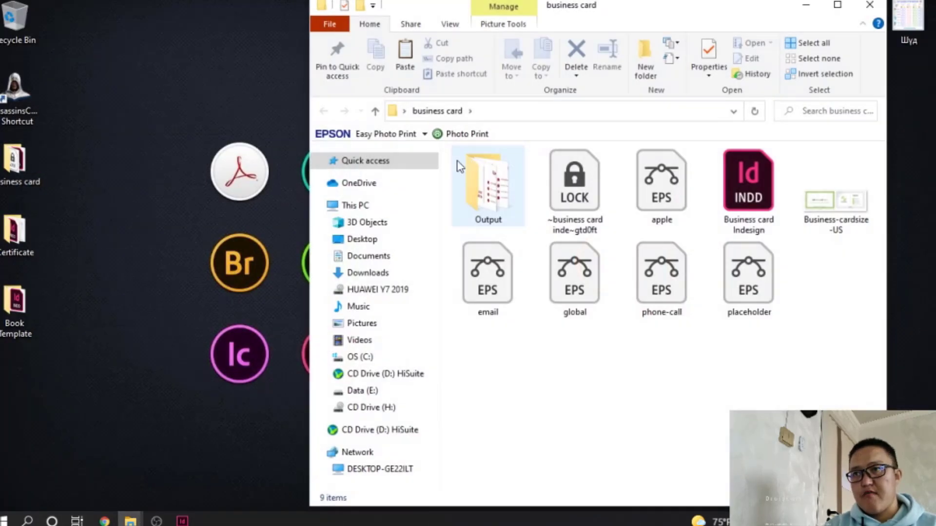
{"action": "double_click", "coordinate": [484, 175]}
{"action": "left_click", "coordinate": [575, 205]}
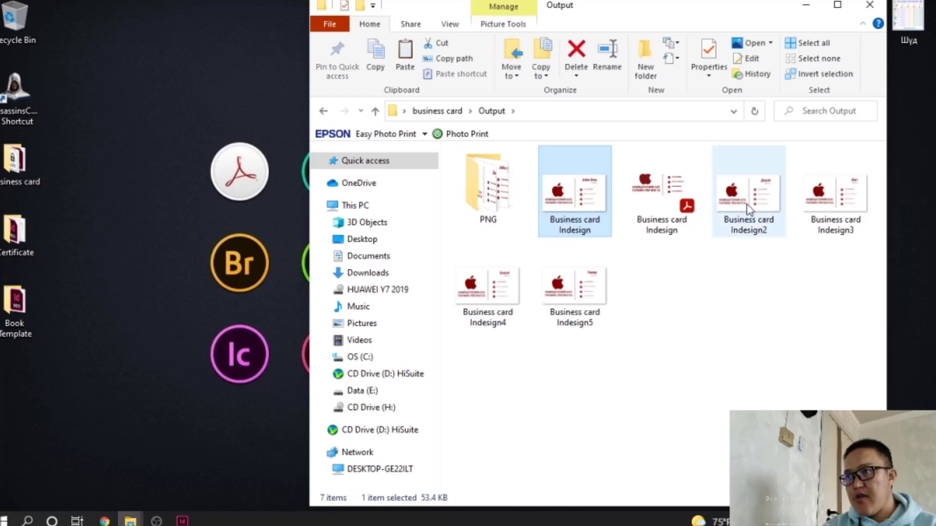
{"action": "left_click", "coordinate": [749, 205], "text": "ctrl"}
{"action": "left_click", "coordinate": [836, 205], "text": "ctrl"}
{"action": "left_click", "coordinate": [465, 295], "text": "ctrl"}
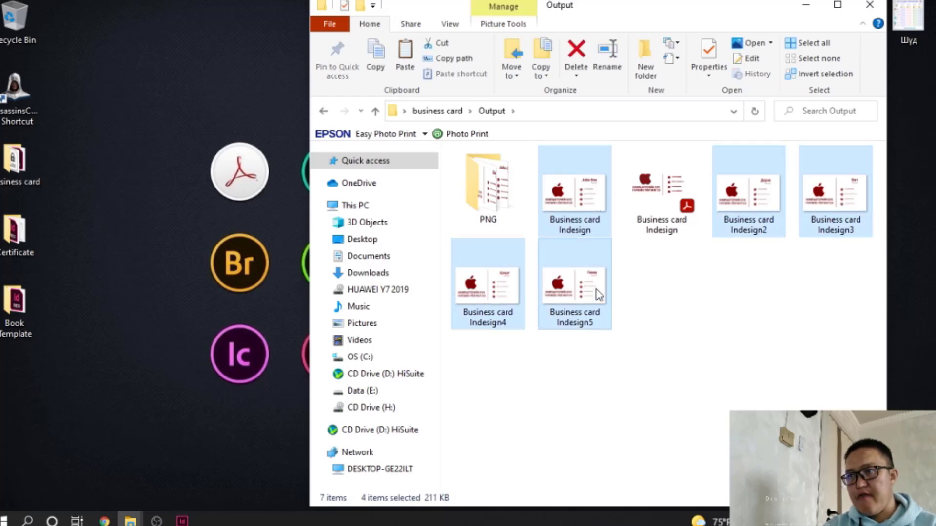
Create a JPEG folder in Output and paste the five card images into it
{"action": "left_click", "coordinate": [657, 81]}
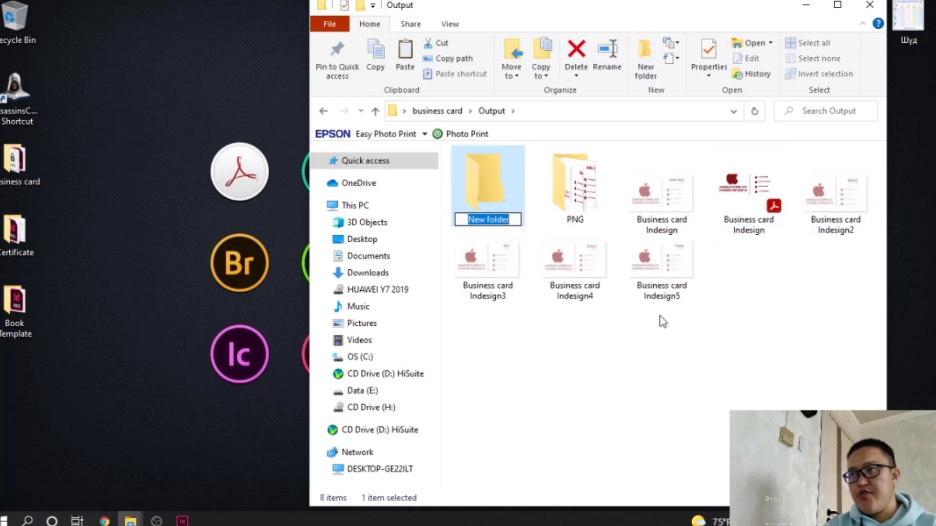
{"action": "type", "text": "JPEG"}
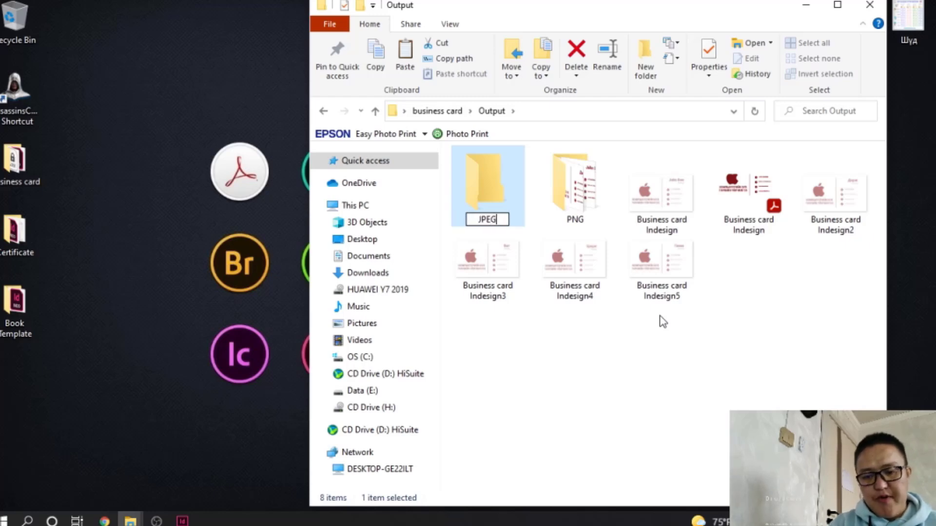
{"action": "key", "text": "Return"}
{"action": "double_click", "coordinate": [506, 183]}
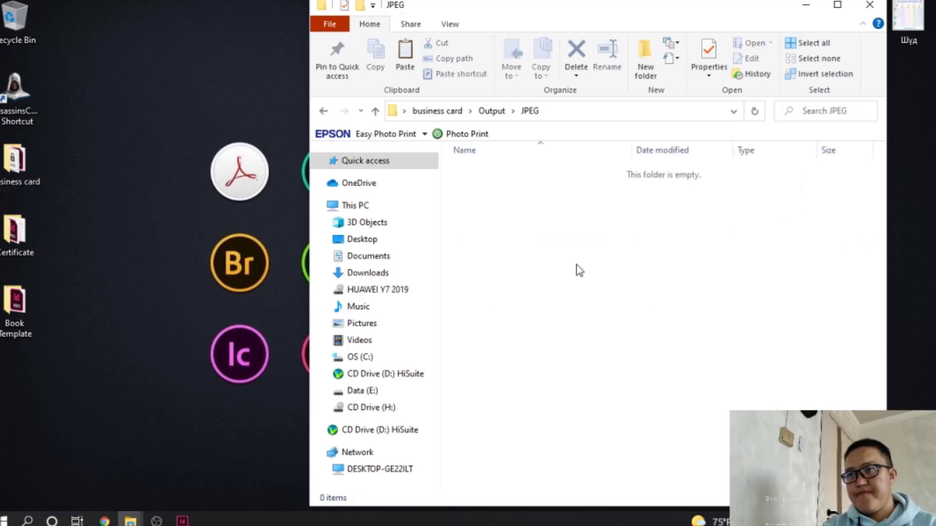
{"action": "key", "text": "ctrl+v"}
{"action": "left_click", "coordinate": [491, 111]}
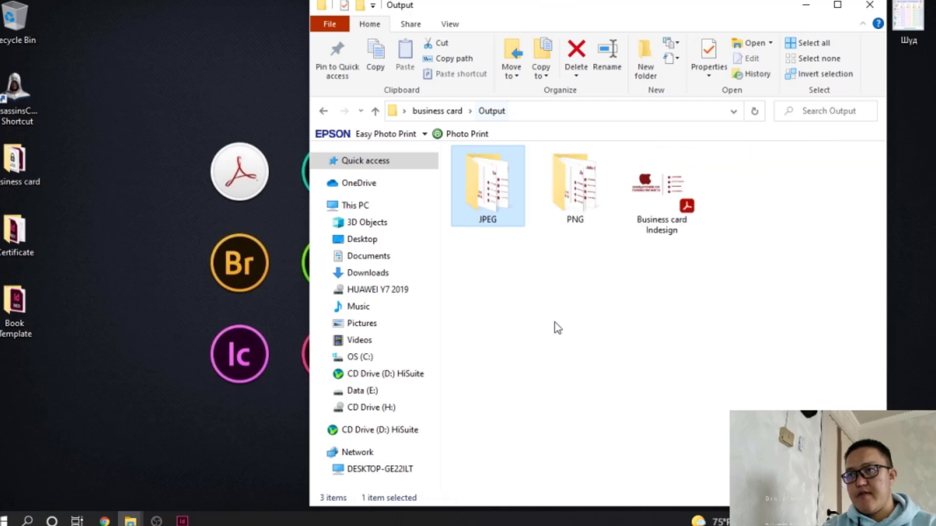
Preview a PNG card, then permanently delete all five PNGs from the PNG folder
{"action": "double_click", "coordinate": [570, 192]}
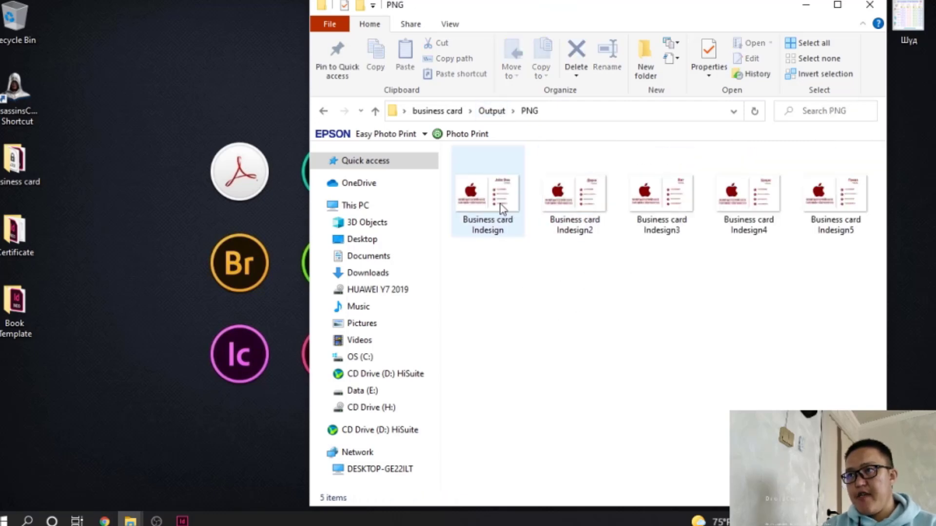
{"action": "double_click", "coordinate": [483, 209]}
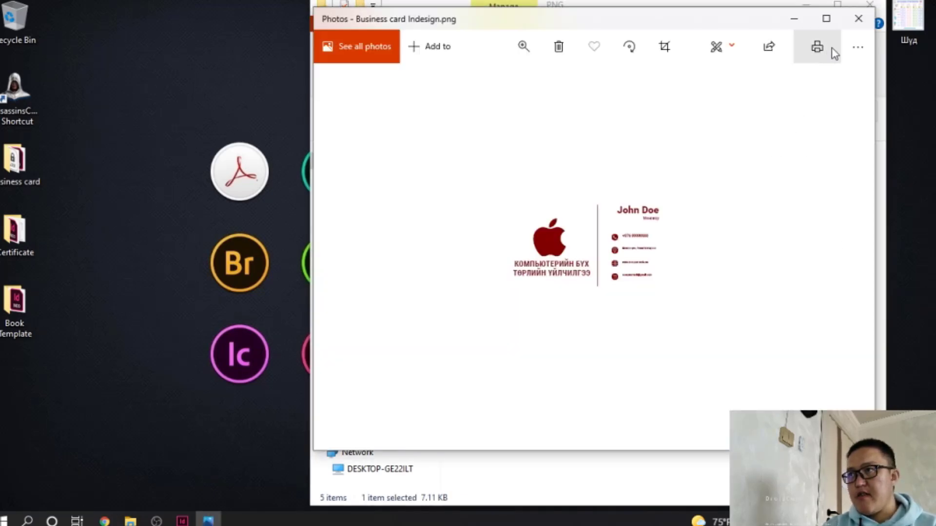
{"action": "left_click", "coordinate": [826, 18]}
{"action": "scroll", "coordinate": [466, 282], "scroll_direction": "down", "scroll_amount": 3}
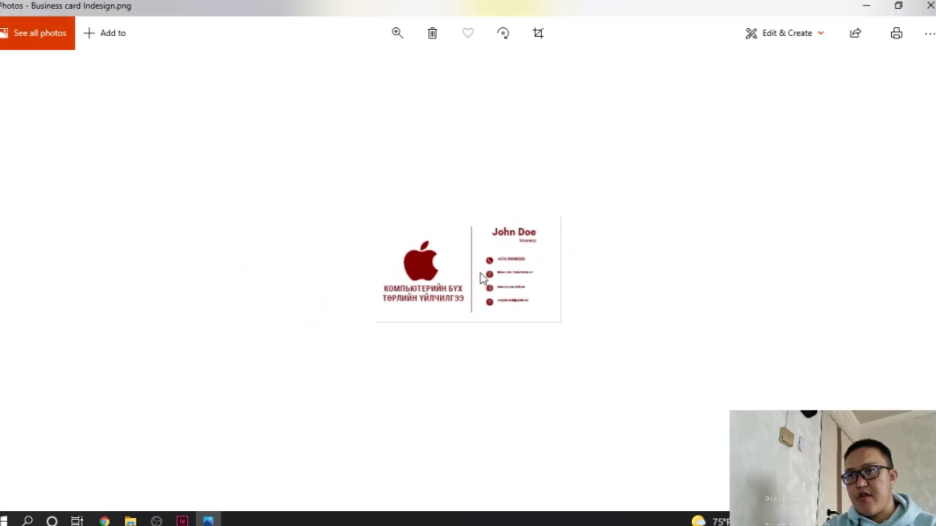
{"action": "left_click", "coordinate": [929, 5]}
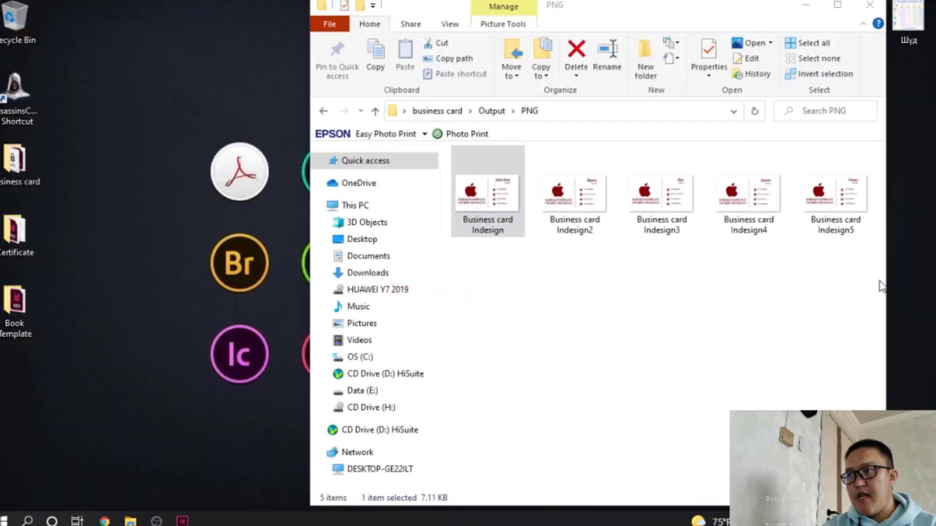
{"action": "left_click_drag", "start_coordinate": [856, 286], "coordinate": [495, 197]}
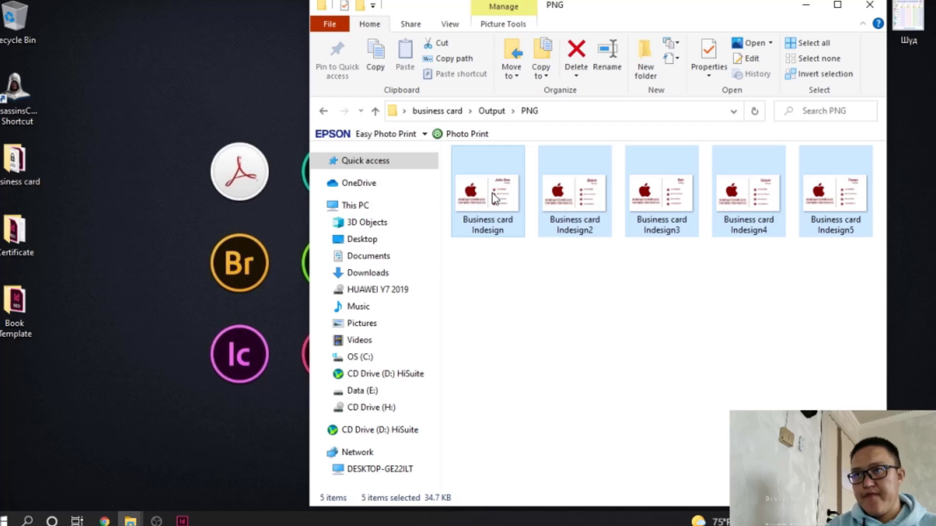
{"action": "key", "text": "shift+Delete"}
{"action": "key", "text": "Return"}
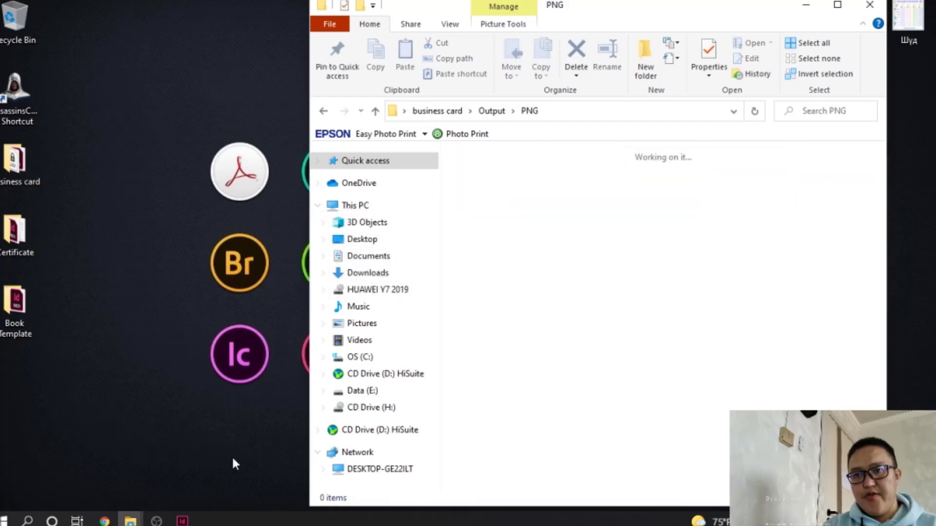
Start a new PNG export of the business card into the PNG folder
{"action": "left_click", "coordinate": [183, 521]}
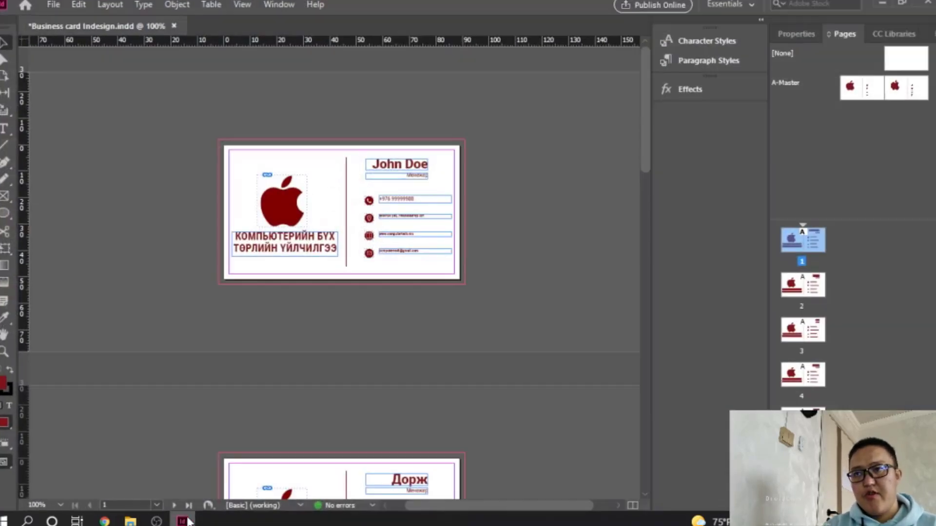
{"action": "left_click", "coordinate": [45, 4]}
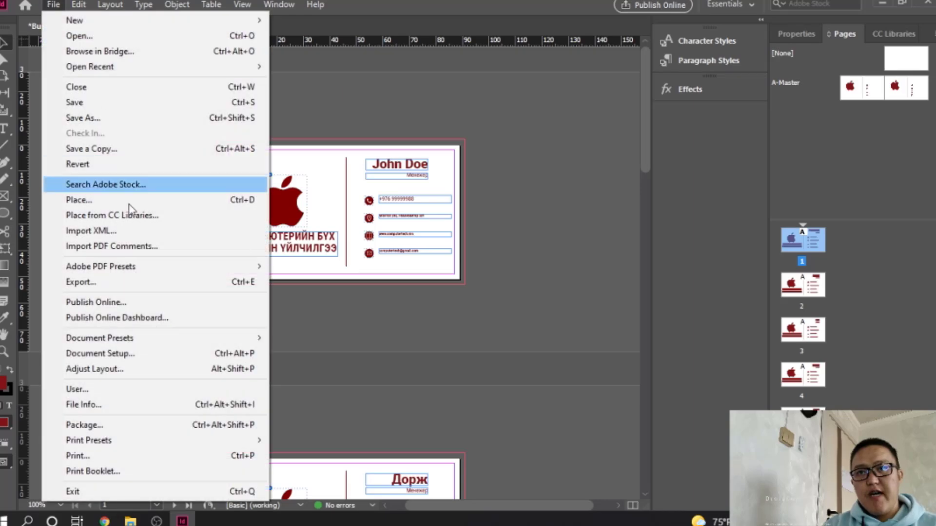
{"action": "left_click", "coordinate": [142, 281]}
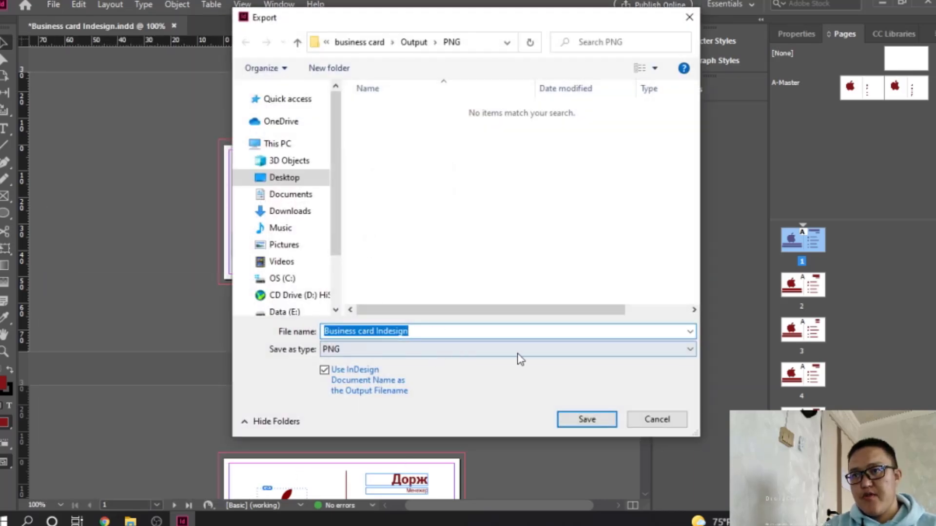
{"action": "left_click", "coordinate": [582, 419]}
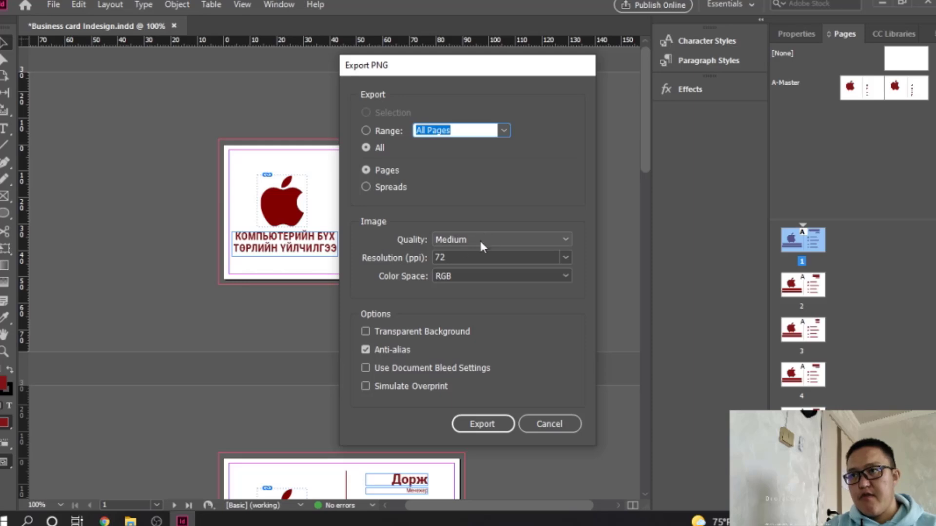
Set PNG quality to Maximum and resolution to 300 ppi, then export all pages
{"action": "left_click", "coordinate": [460, 254]}
{"action": "left_click_drag", "start_coordinate": [466, 258], "coordinate": [437, 258]}
{"action": "left_click", "coordinate": [531, 240]}
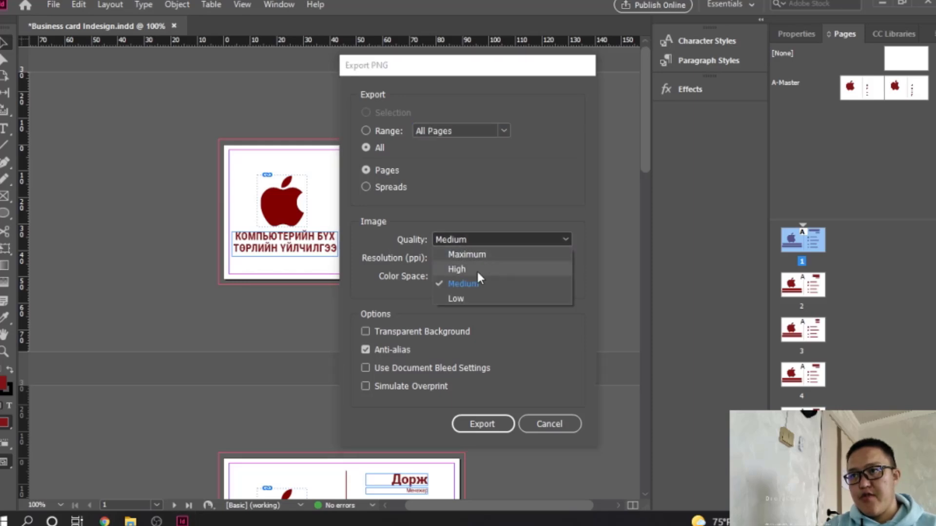
{"action": "left_click", "coordinate": [463, 269]}
{"action": "left_click", "coordinate": [510, 240]}
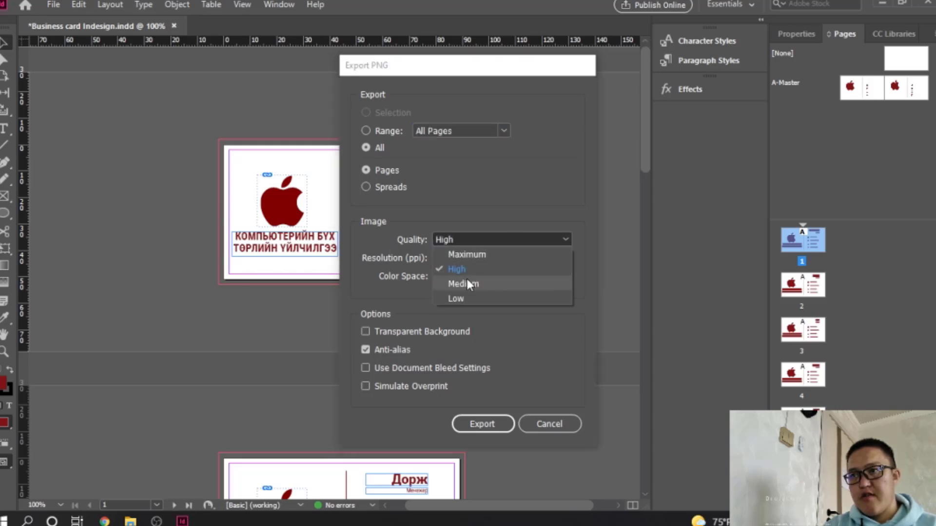
{"action": "left_click", "coordinate": [467, 284]}
{"action": "left_click", "coordinate": [493, 239]}
{"action": "left_click", "coordinate": [469, 255]}
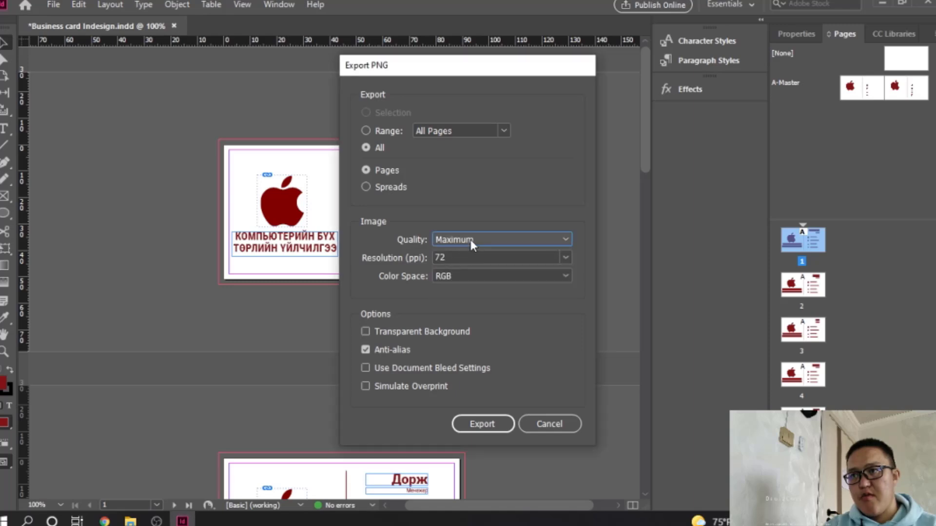
{"action": "key", "text": "Tab"}
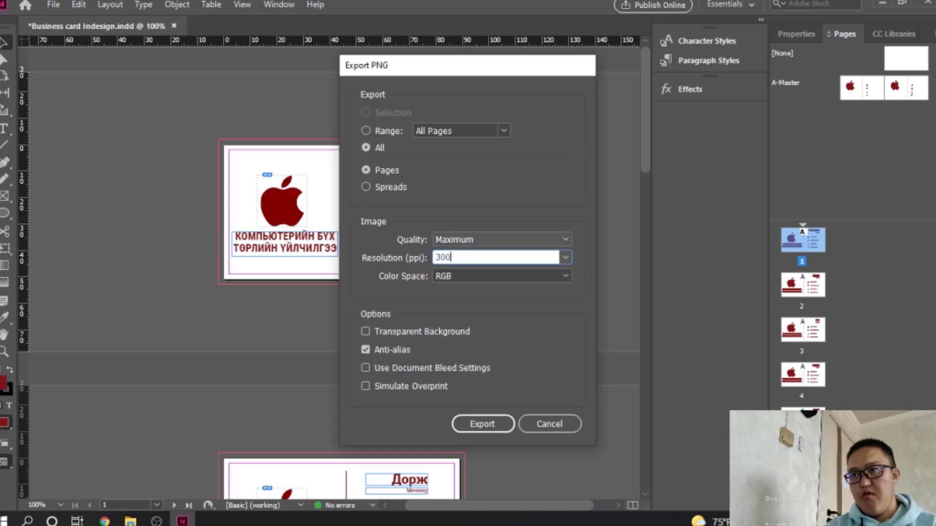
{"action": "left_click", "coordinate": [482, 425]}
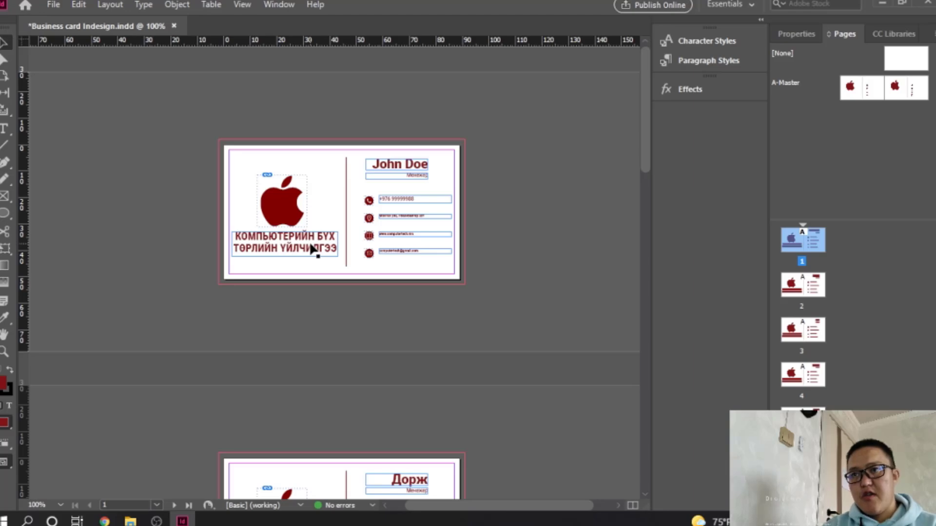
Open the re-exported PNG cards in Photos, step through them, and close the viewer
{"action": "mouse_move", "coordinate": [132, 520]}
{"action": "left_click", "coordinate": [205, 466]}
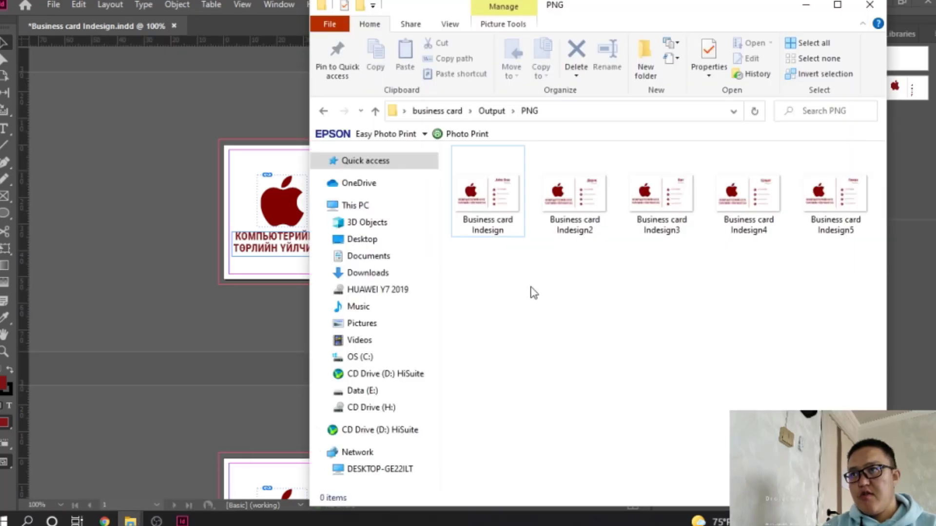
{"action": "double_click", "coordinate": [488, 200]}
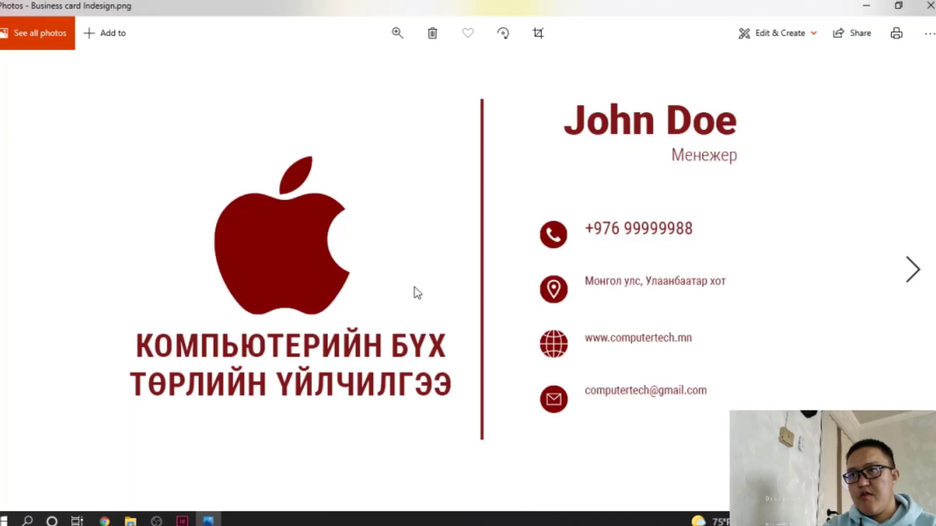
{"action": "left_click", "coordinate": [915, 273]}
{"action": "left_click", "coordinate": [915, 273]}
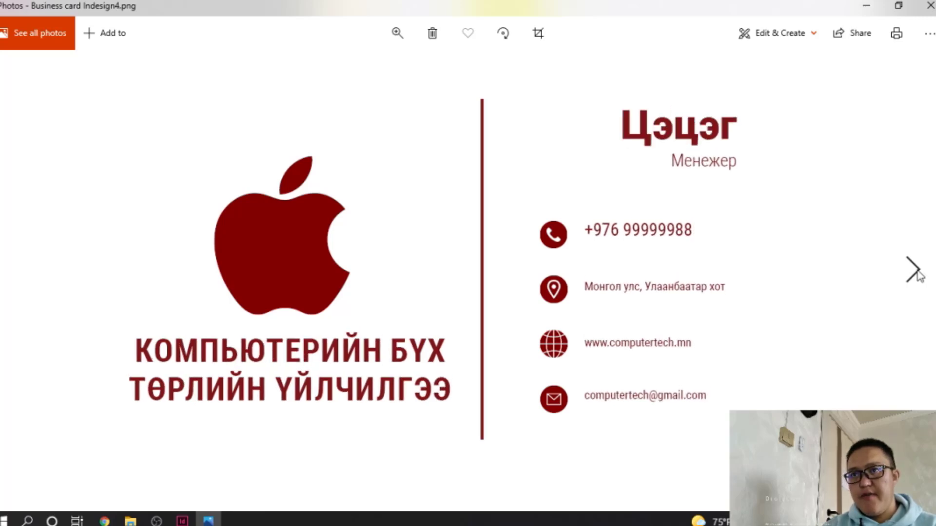
{"action": "left_click", "coordinate": [915, 273]}
{"action": "scroll", "coordinate": [389, 273], "scroll_direction": "down", "scroll_amount": 3}
{"action": "scroll", "coordinate": [286, 272], "scroll_direction": "up", "scroll_amount": 3}
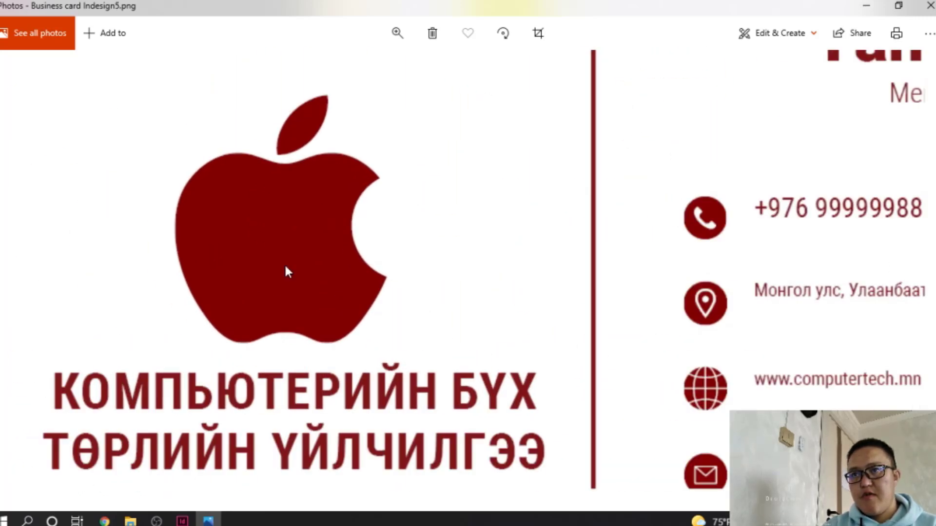
{"action": "scroll", "coordinate": [287, 272], "scroll_direction": "down", "scroll_amount": 3}
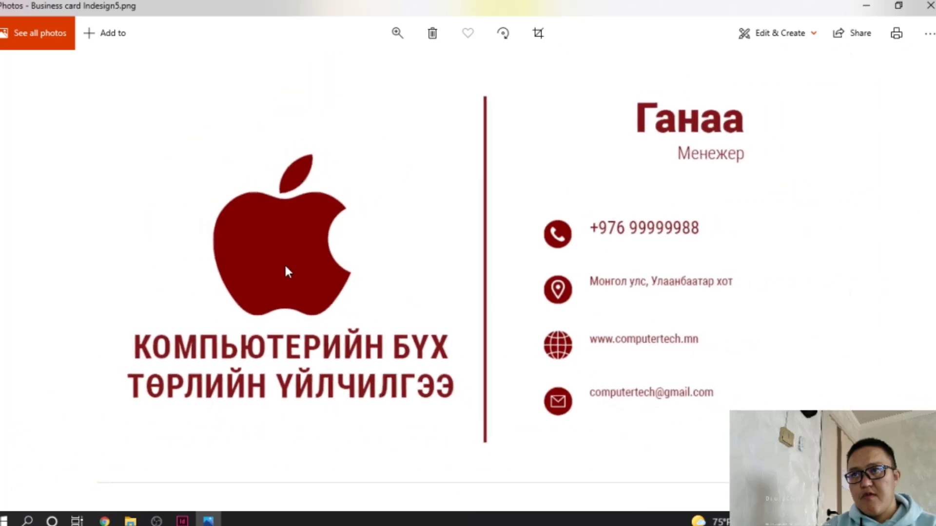
{"action": "left_click", "coordinate": [929, 5]}
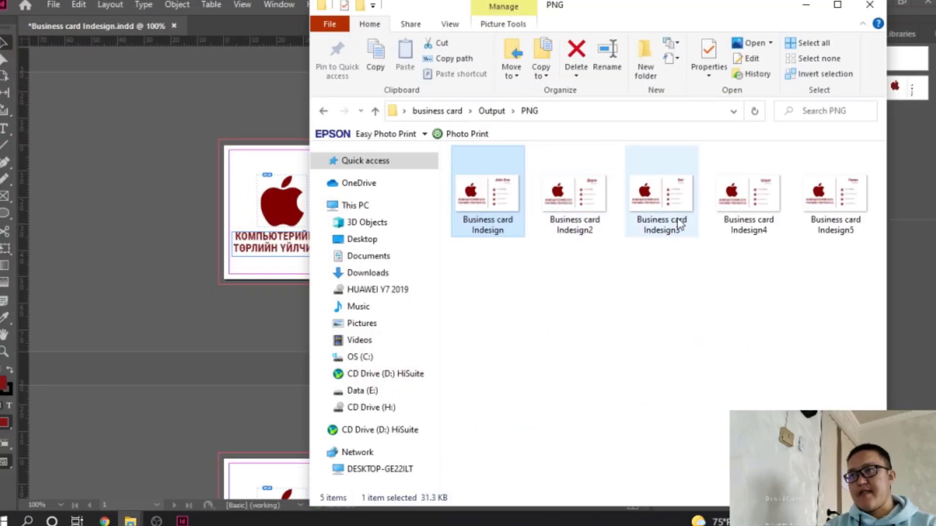
Close the business card document saving changes, and open Book Template
{"action": "left_click", "coordinate": [869, 5]}
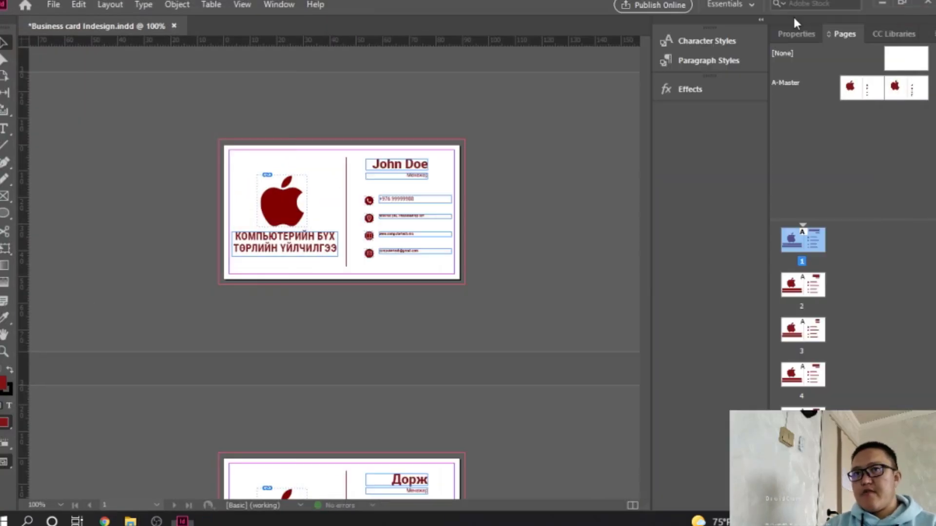
{"action": "left_click", "coordinate": [173, 26]}
{"action": "left_click", "coordinate": [477, 275]}
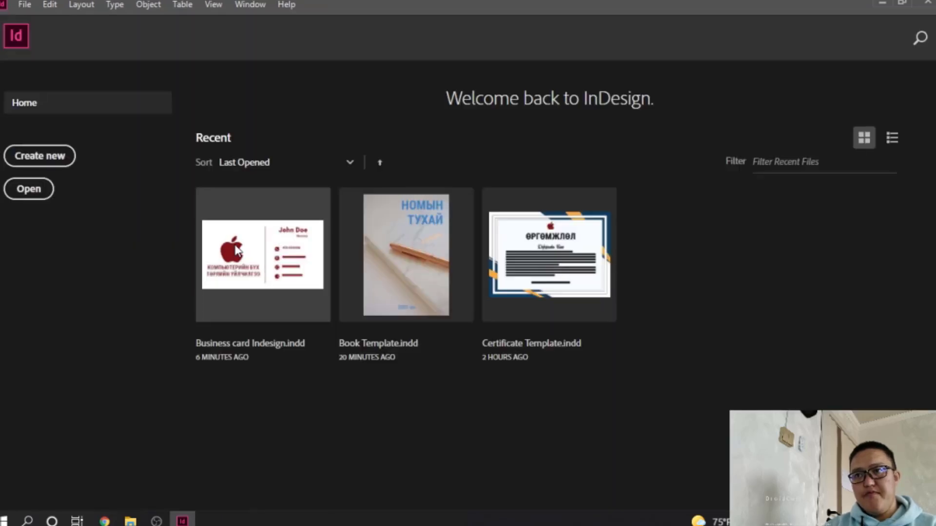
{"action": "left_click", "coordinate": [434, 256]}
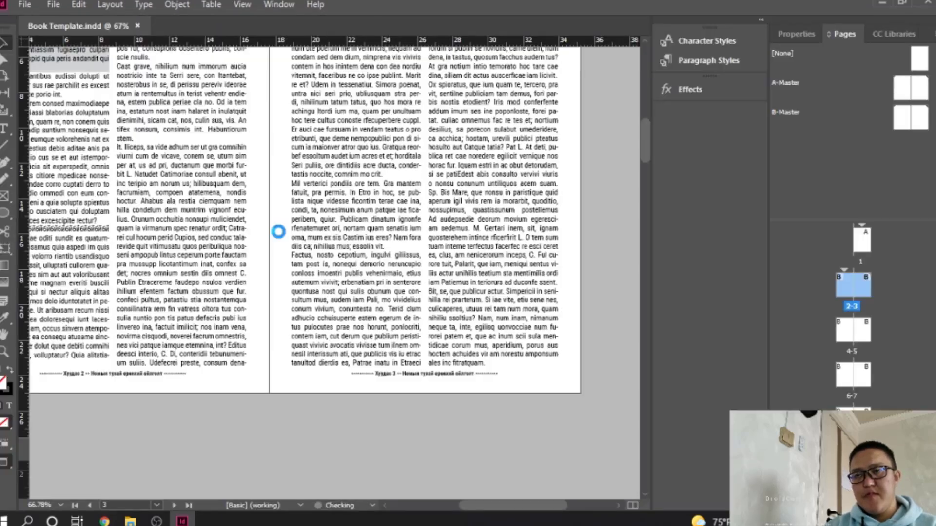
{"action": "scroll", "coordinate": [306, 212], "scroll_direction": "down", "scroll_amount": 3}
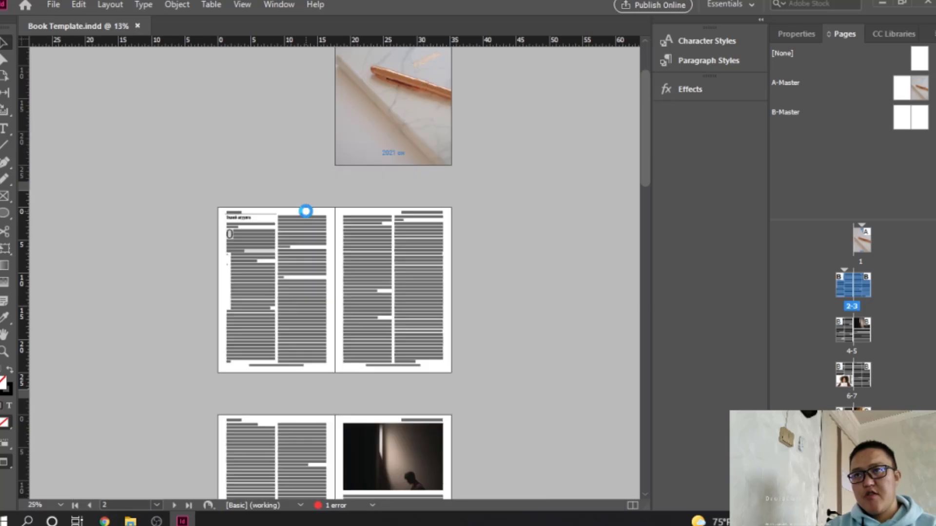
Export Book Template with [High Quality Print] into a new Book Template/Output folder
{"action": "left_click", "coordinate": [53, 4]}
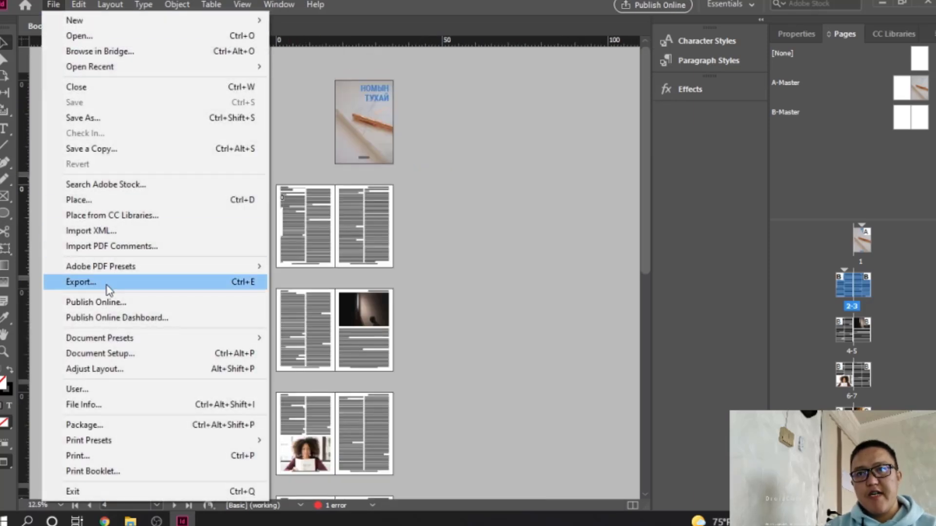
{"action": "mouse_move", "coordinate": [118, 273]}
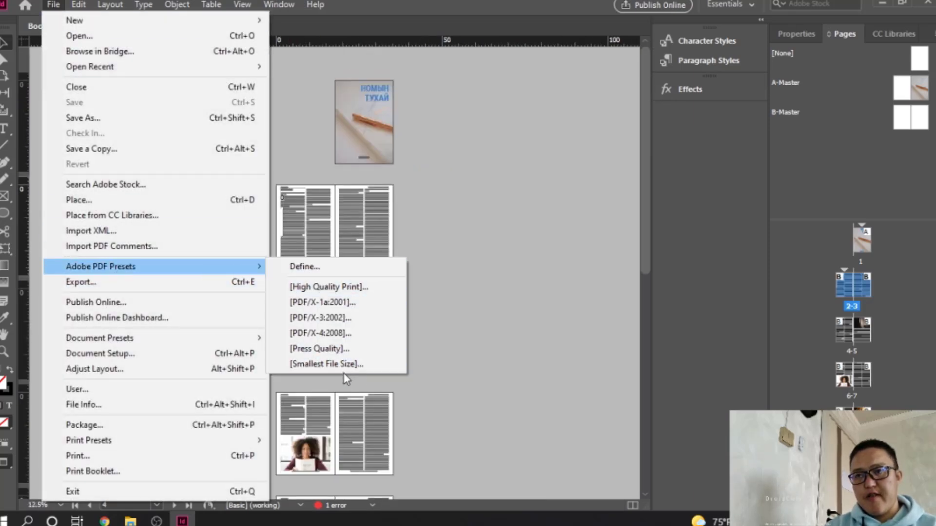
{"action": "left_click", "coordinate": [362, 291]}
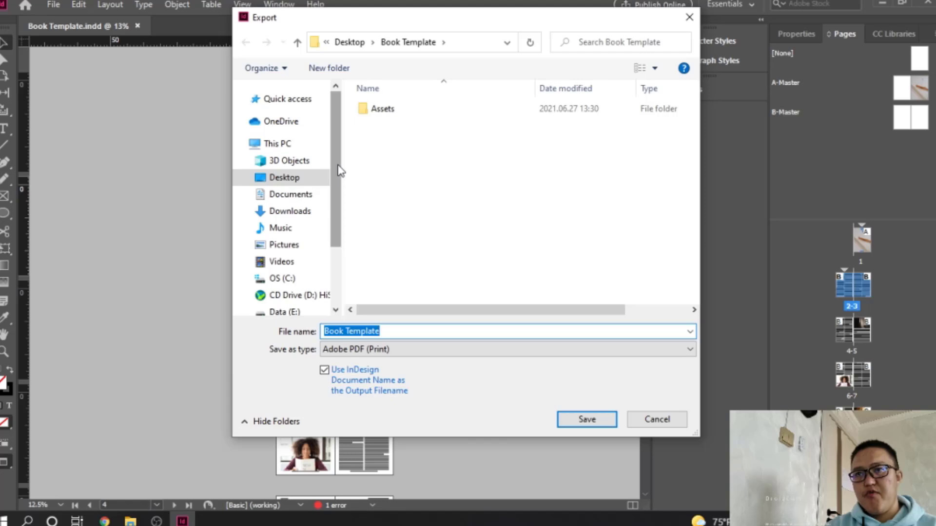
{"action": "left_click", "coordinate": [350, 42]}
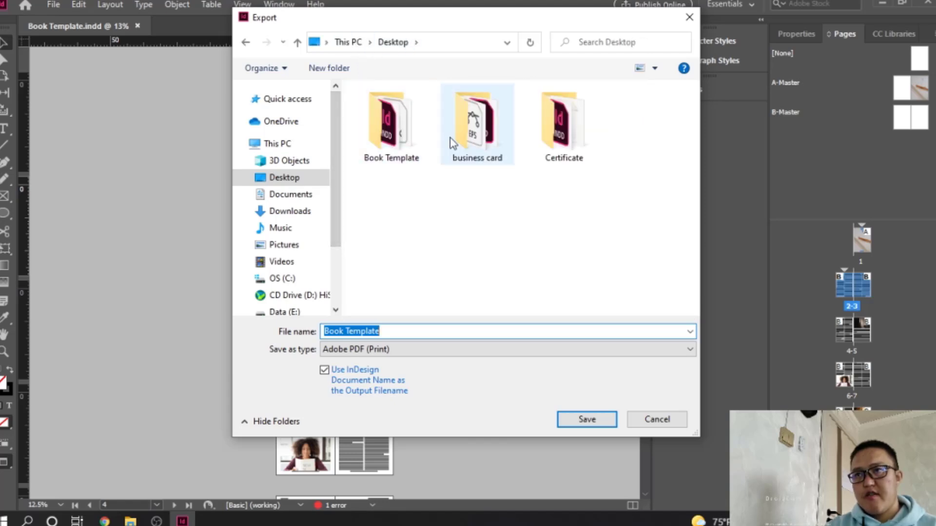
{"action": "double_click", "coordinate": [414, 139]}
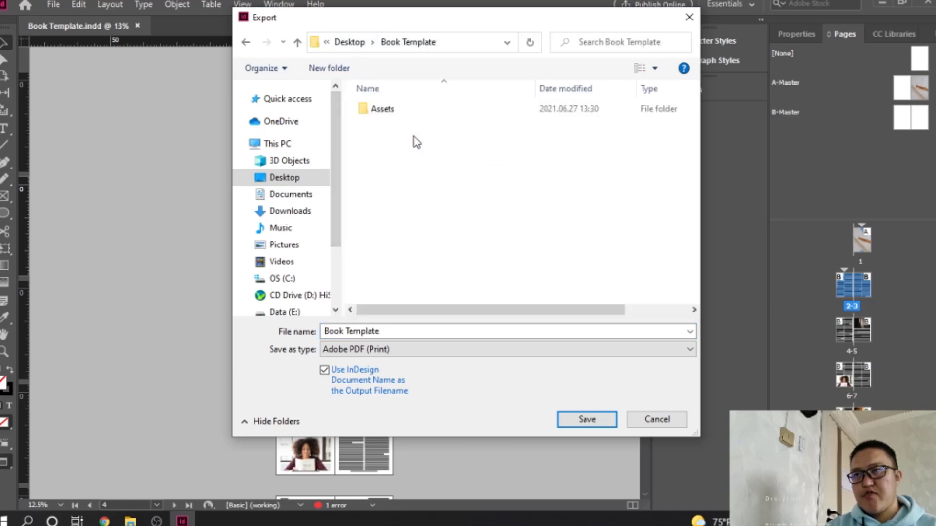
{"action": "left_click", "coordinate": [348, 74]}
{"action": "type", "text": "Ou"}
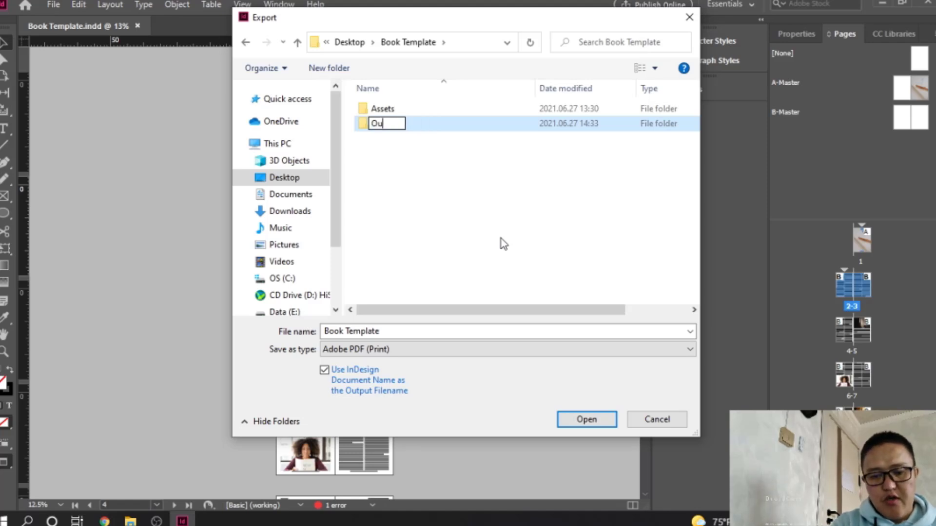
{"action": "type", "text": "tput"}
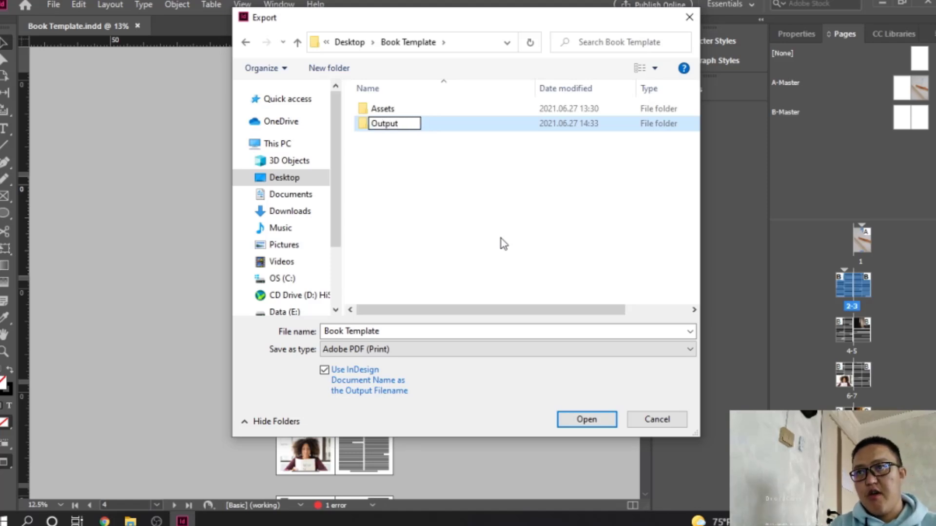
{"action": "key", "text": "Return"}
{"action": "key", "text": "Return"}
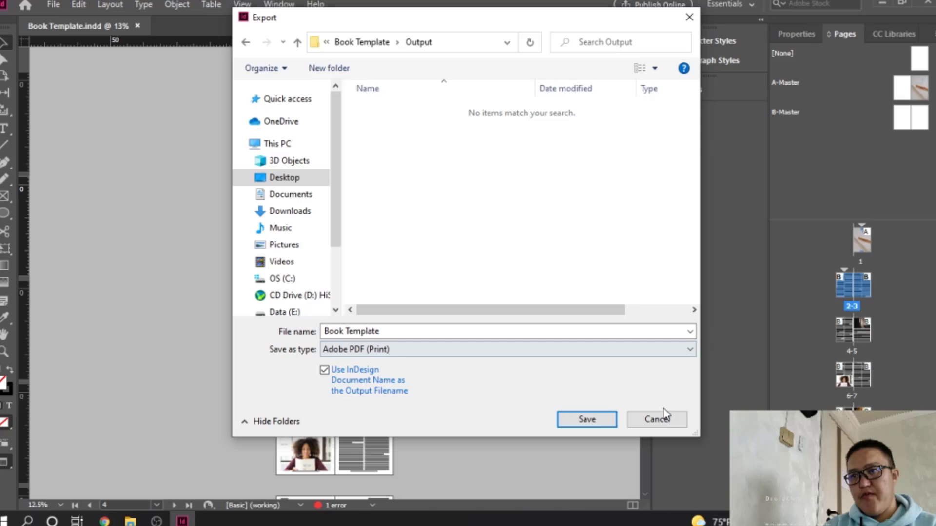
{"action": "left_click", "coordinate": [588, 420]}
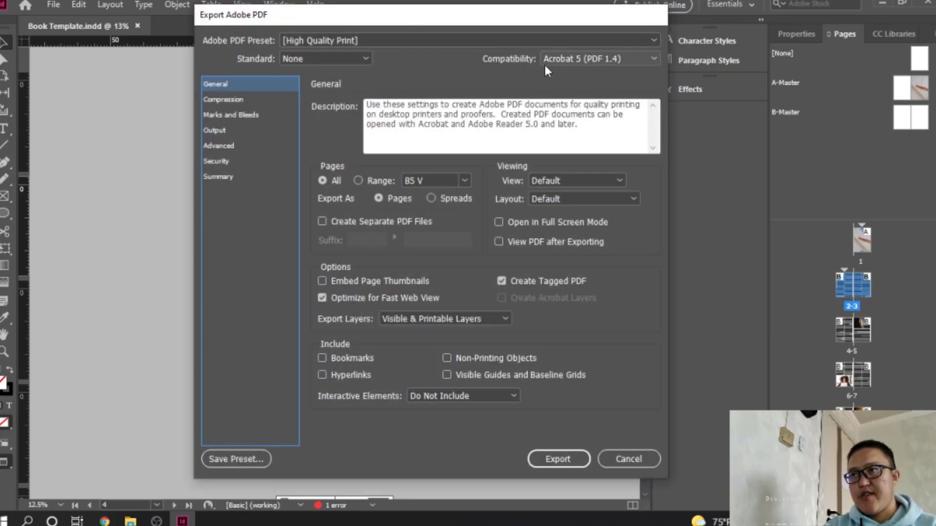
{"action": "left_click", "coordinate": [561, 458]}
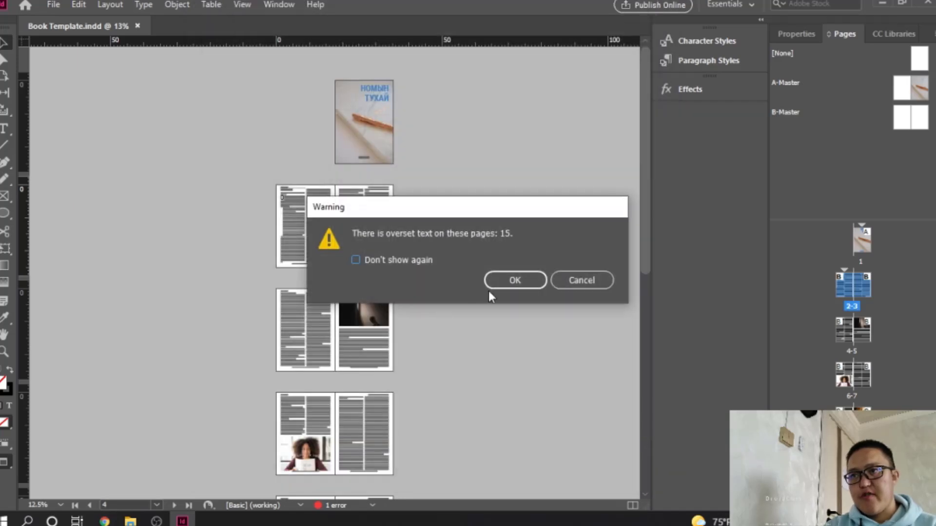
{"action": "left_click", "coordinate": [514, 283]}
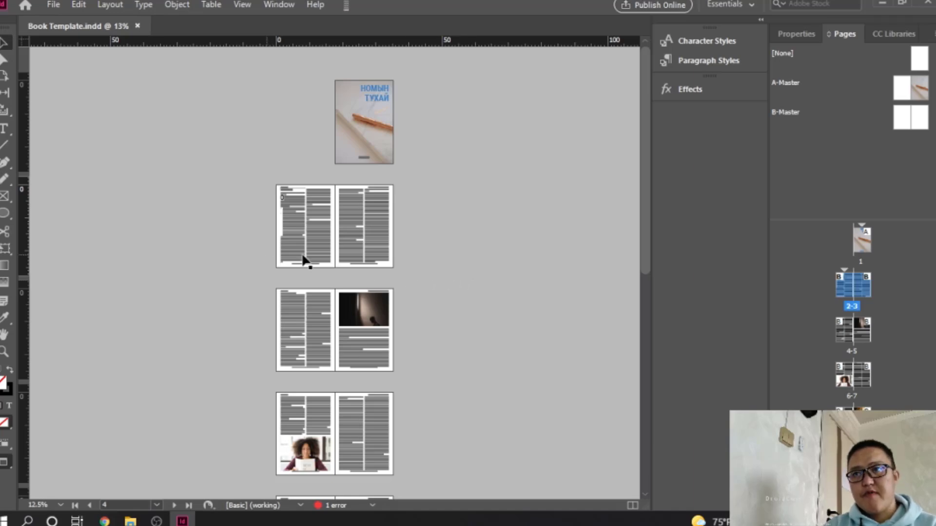
Browse in File Explorer to Desktop > Book Template > Output
{"action": "left_click", "coordinate": [130, 521]}
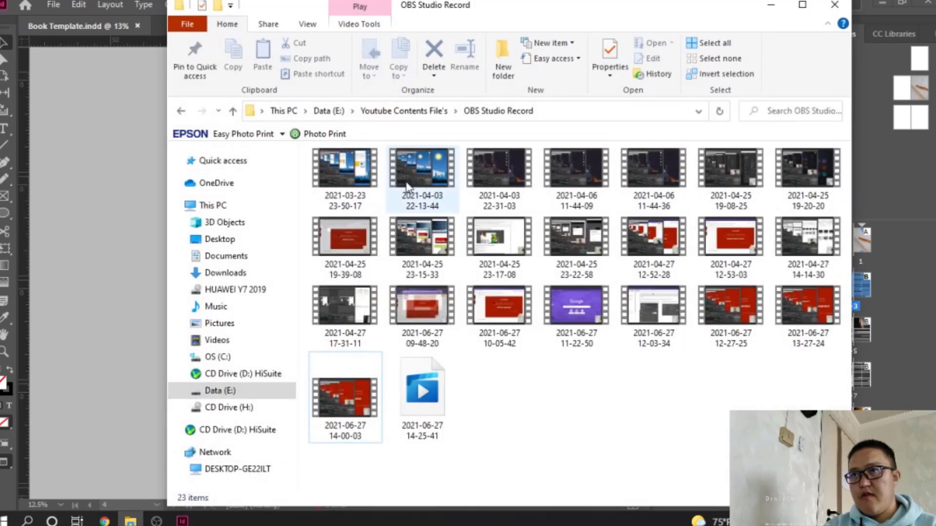
{"action": "left_click", "coordinate": [236, 245]}
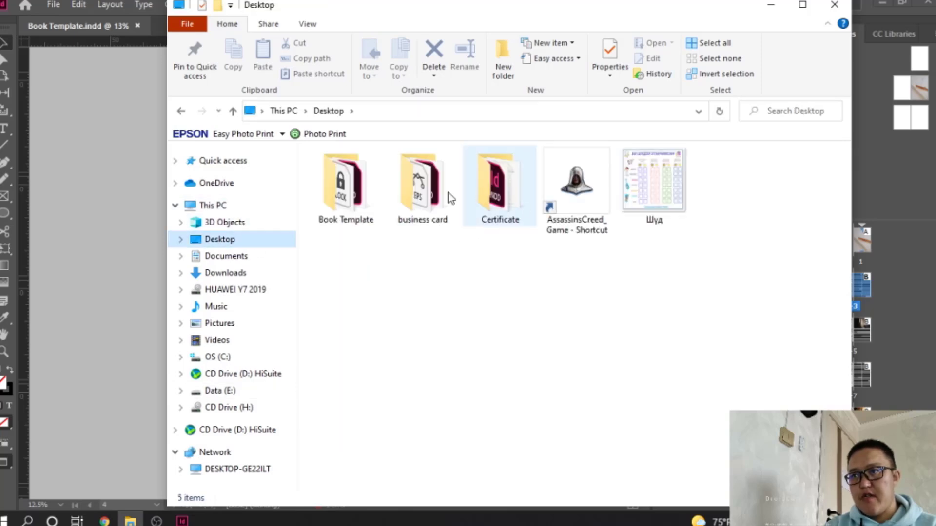
{"action": "double_click", "coordinate": [368, 188]}
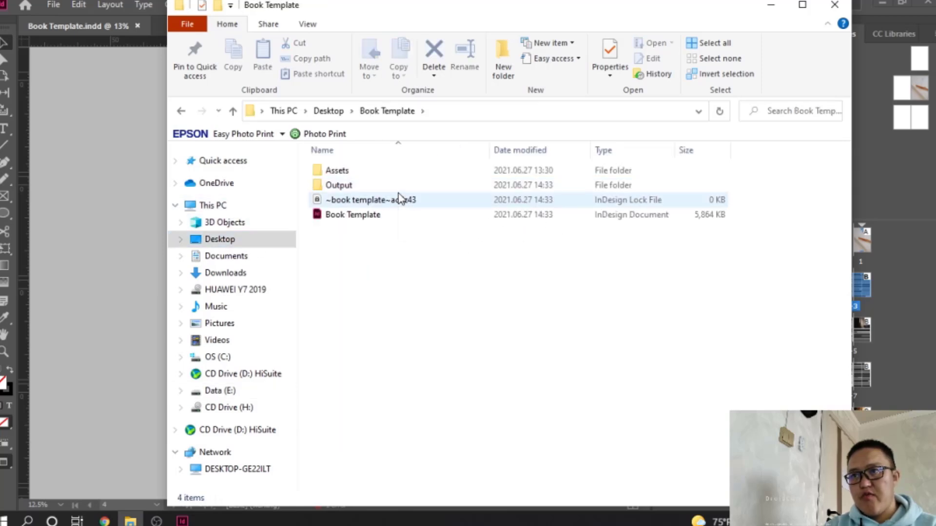
{"action": "double_click", "coordinate": [354, 185]}
Open the exported Book Template PDF and show the page thumbnails
{"action": "left_click", "coordinate": [353, 171]}
{"action": "double_click", "coordinate": [353, 171]}
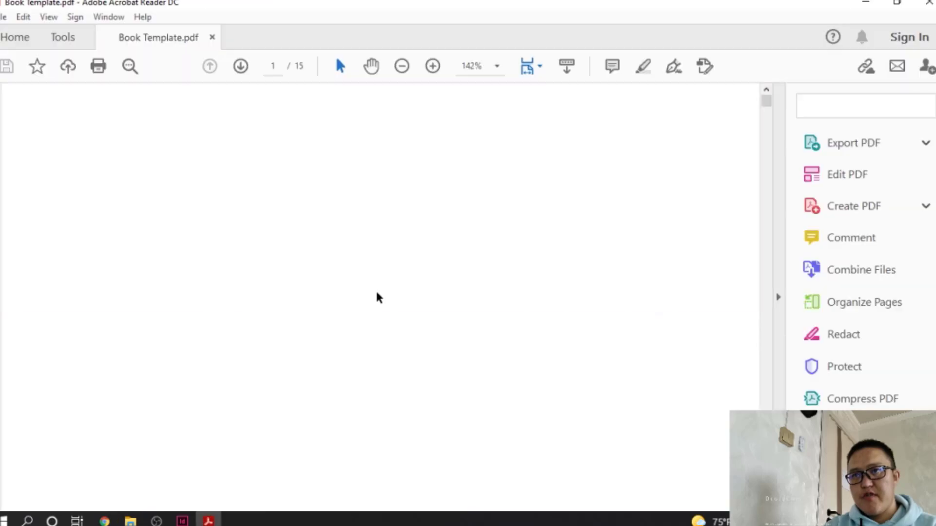
{"action": "scroll", "coordinate": [341, 291], "scroll_direction": "down", "scroll_amount": 5}
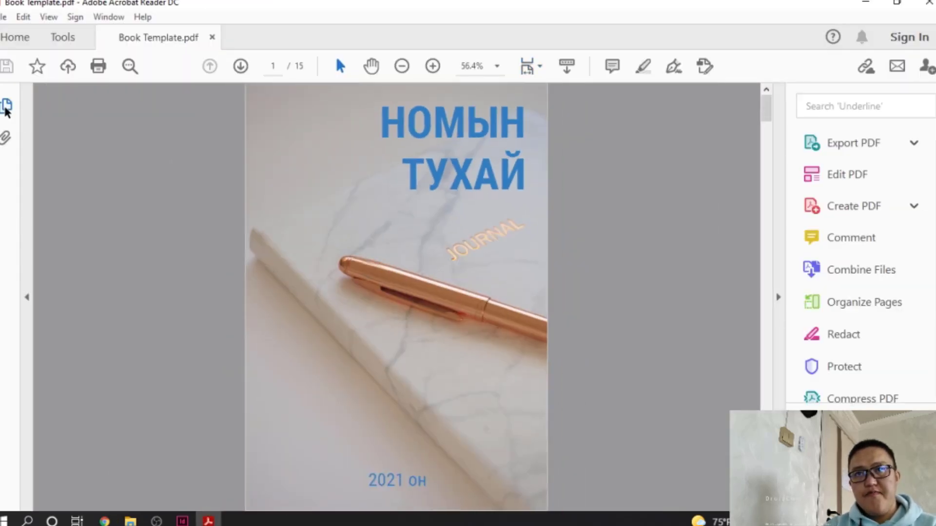
{"action": "left_click", "coordinate": [7, 105]}
{"action": "scroll", "coordinate": [154, 257], "scroll_direction": "down", "scroll_amount": 5}
{"action": "scroll", "coordinate": [155, 257], "scroll_direction": "up", "scroll_amount": 4}
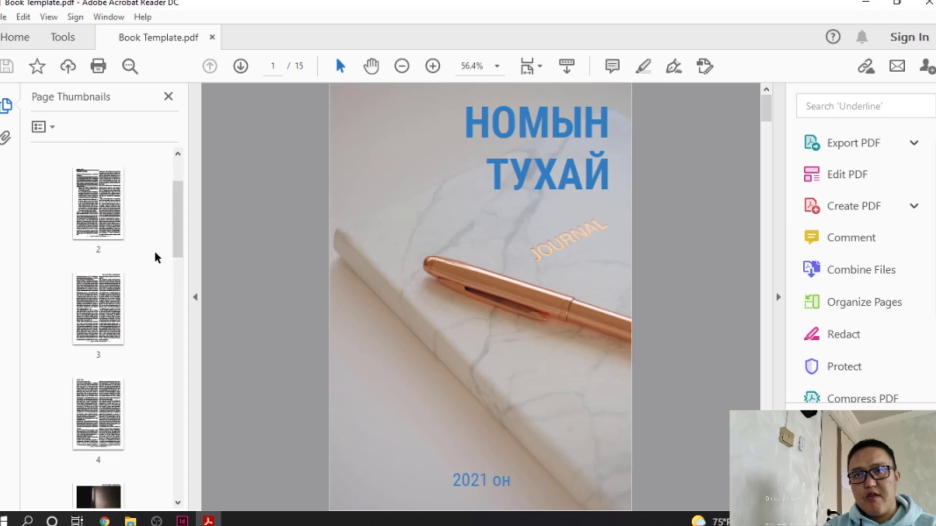
Jump through the thumbnails to pages 2, 4, 5, 6 and 7
{"action": "left_click", "coordinate": [95, 300]}
{"action": "scroll", "coordinate": [345, 303], "scroll_direction": "down", "scroll_amount": 6}
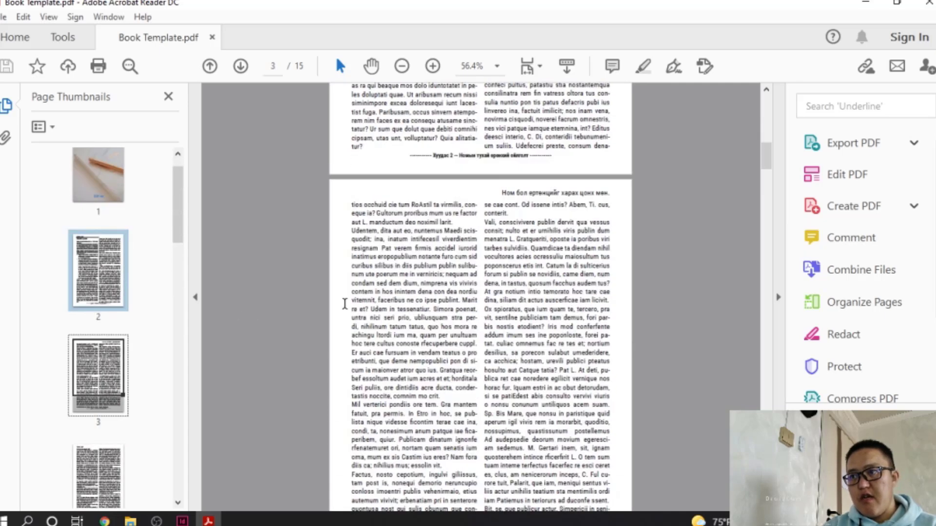
{"action": "scroll", "coordinate": [98, 382], "scroll_direction": "down", "scroll_amount": 3}
{"action": "left_click", "coordinate": [100, 317]}
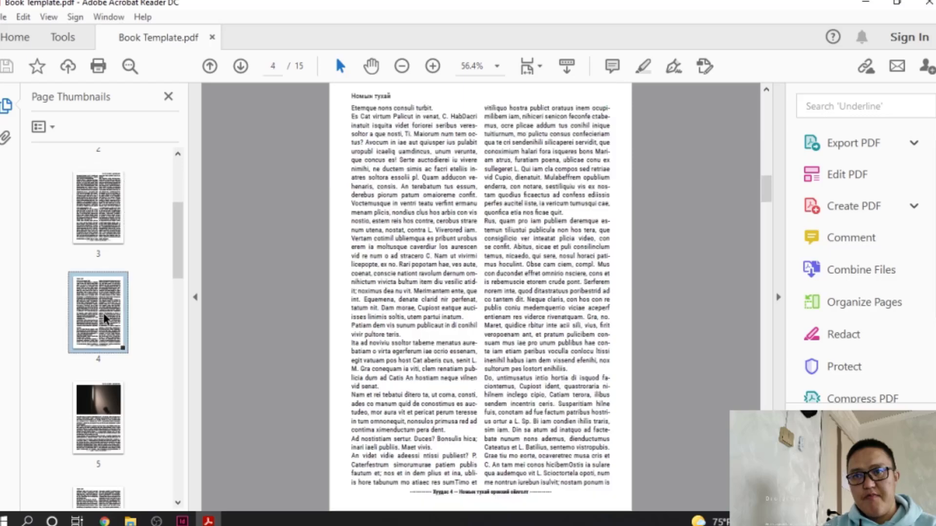
{"action": "left_click", "coordinate": [117, 409]}
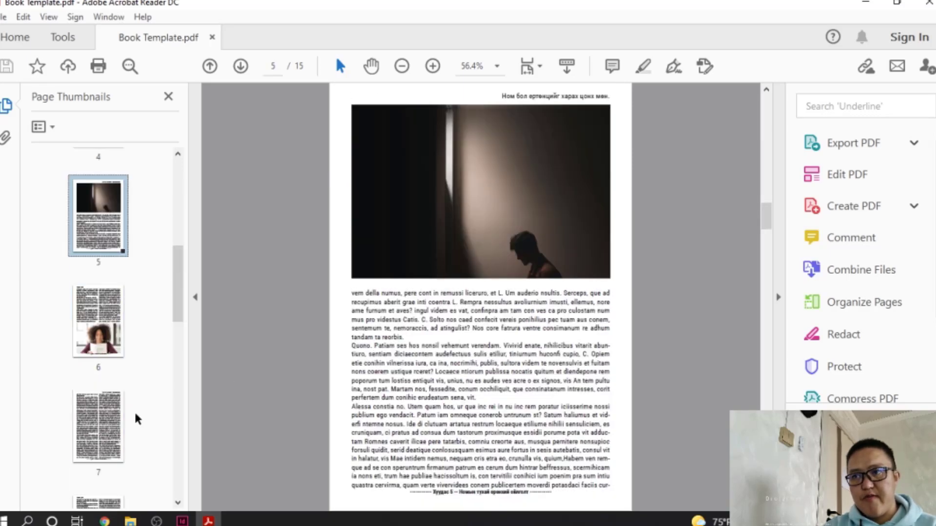
{"action": "left_click", "coordinate": [103, 300]}
{"action": "scroll", "coordinate": [550, 383], "scroll_direction": "down", "scroll_amount": 4}
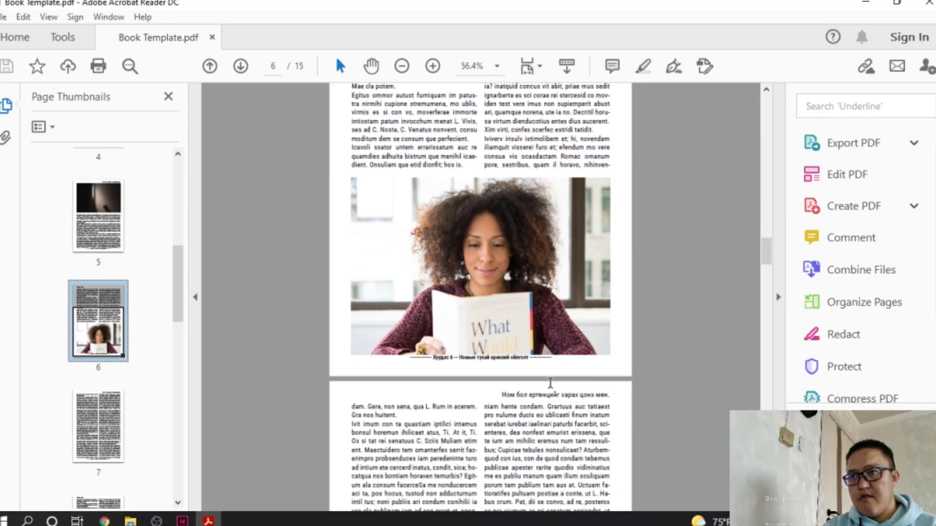
{"action": "left_click", "coordinate": [100, 451]}
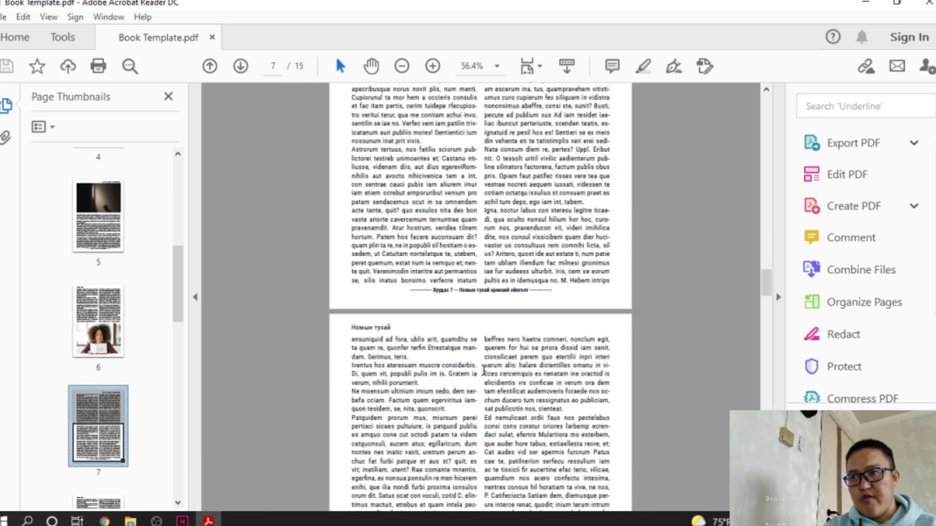
Continue to pages 8 and 10, then go back to page 2
{"action": "scroll", "coordinate": [74, 453], "scroll_direction": "down", "scroll_amount": 2}
{"action": "left_click", "coordinate": [120, 441]}
{"action": "scroll", "coordinate": [427, 356], "scroll_direction": "down", "scroll_amount": 8}
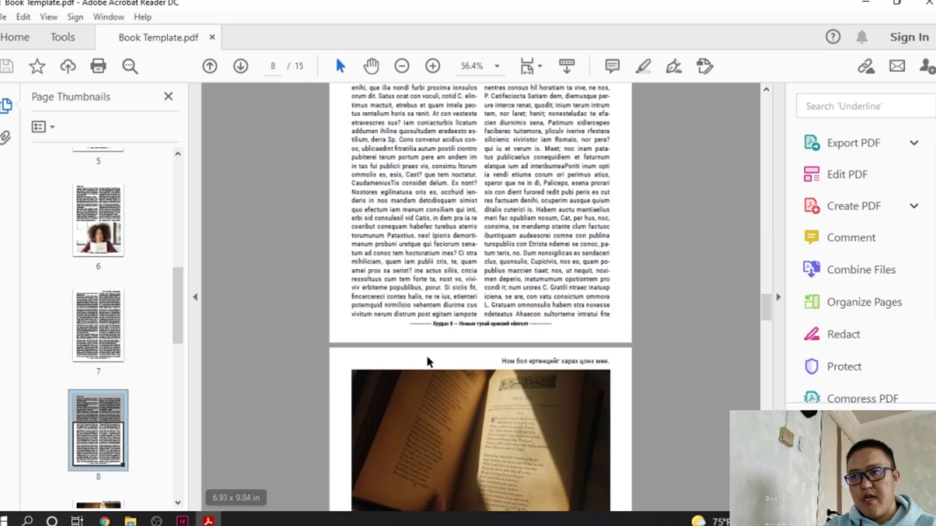
{"action": "scroll", "coordinate": [427, 357], "scroll_direction": "down", "scroll_amount": 5}
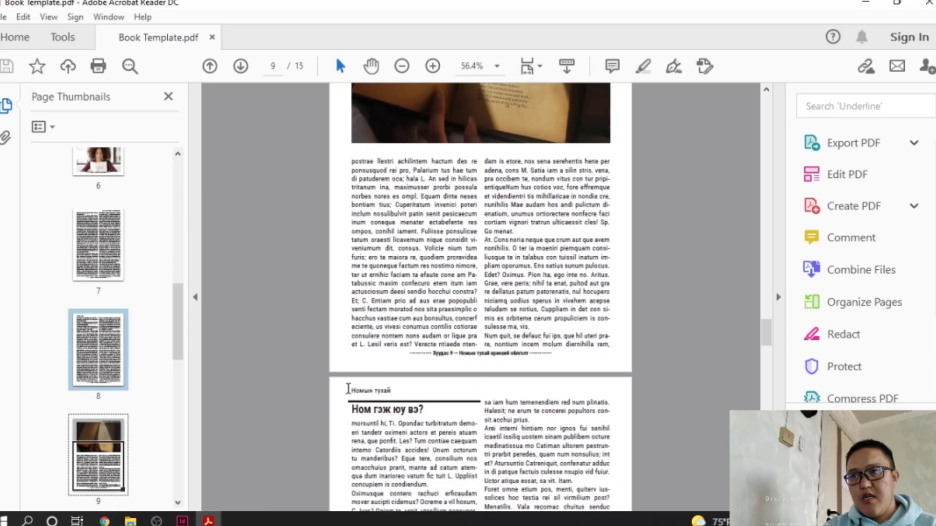
{"action": "scroll", "coordinate": [101, 443], "scroll_direction": "down", "scroll_amount": 2}
{"action": "left_click", "coordinate": [98, 393]}
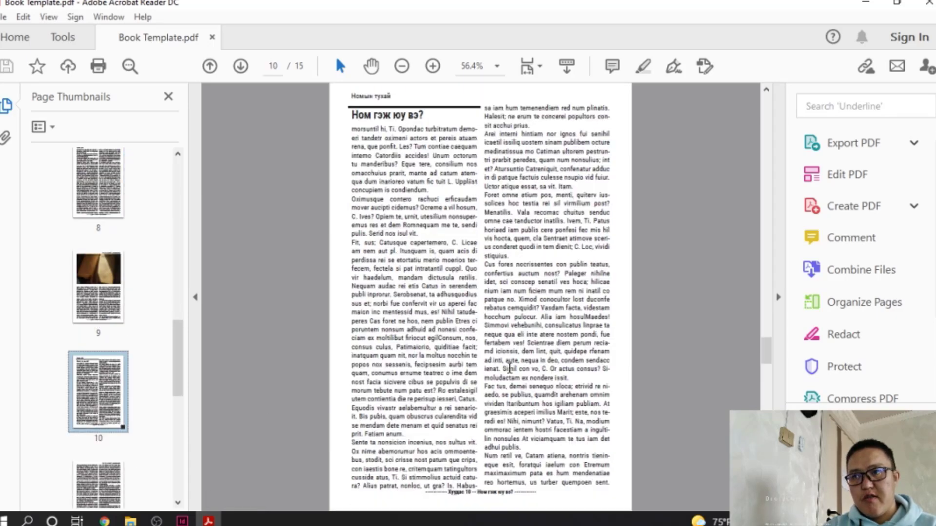
{"action": "scroll", "coordinate": [509, 367], "scroll_direction": "down", "scroll_amount": 7}
{"action": "scroll", "coordinate": [509, 367], "scroll_direction": "up", "scroll_amount": 7}
{"action": "scroll", "coordinate": [78, 290], "scroll_direction": "up", "scroll_amount": 6}
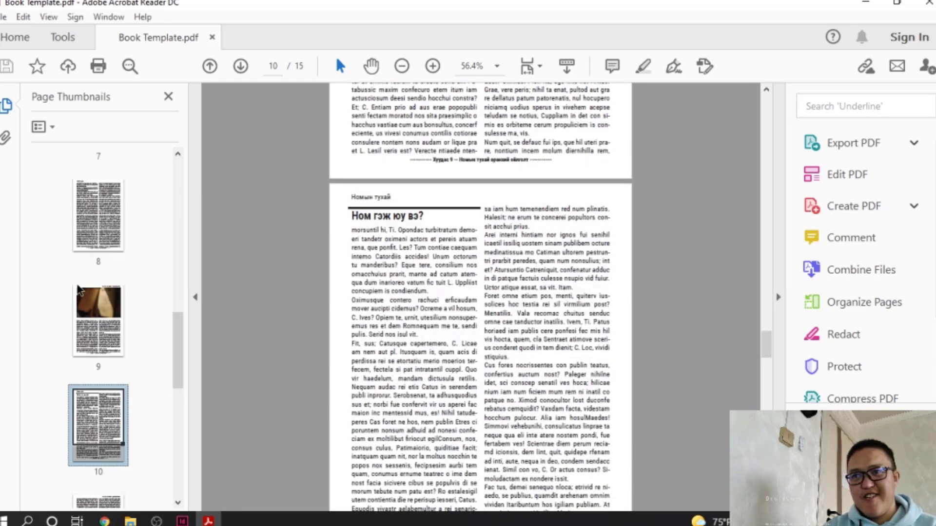
{"action": "scroll", "coordinate": [78, 291], "scroll_direction": "up", "scroll_amount": 5}
{"action": "left_click", "coordinate": [81, 295]}
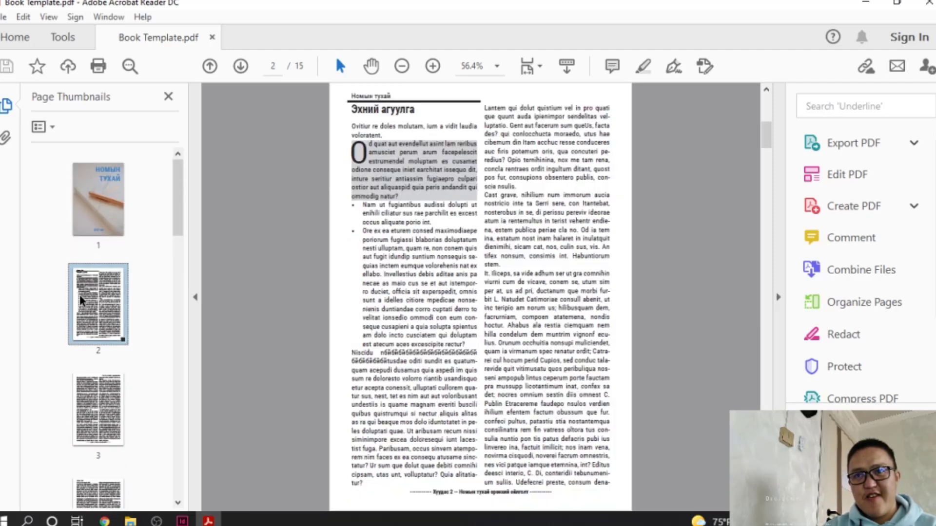
Select and deselect page 2 text, then close Acrobat and return to Book Template in InDesign
{"action": "left_click_drag", "start_coordinate": [357, 146], "coordinate": [419, 204]}
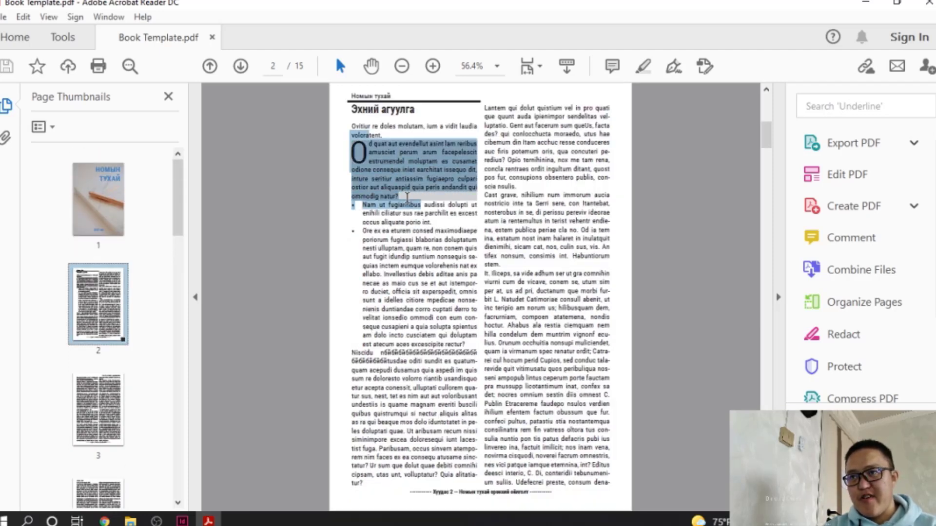
{"action": "left_click", "coordinate": [399, 272]}
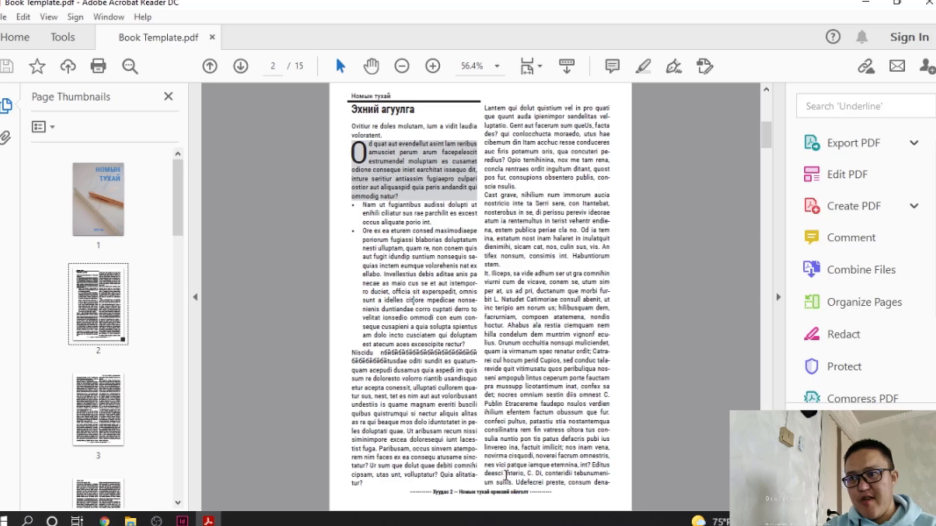
{"action": "left_click_drag", "start_coordinate": [506, 476], "coordinate": [358, 227]}
{"action": "left_click", "coordinate": [394, 225]}
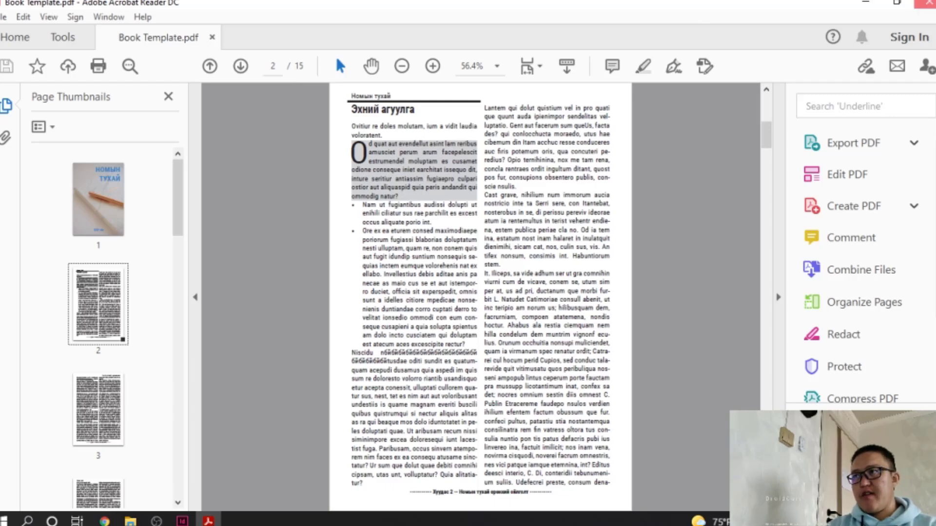
{"action": "left_click", "coordinate": [925, 4]}
{"action": "left_click", "coordinate": [93, 157]}
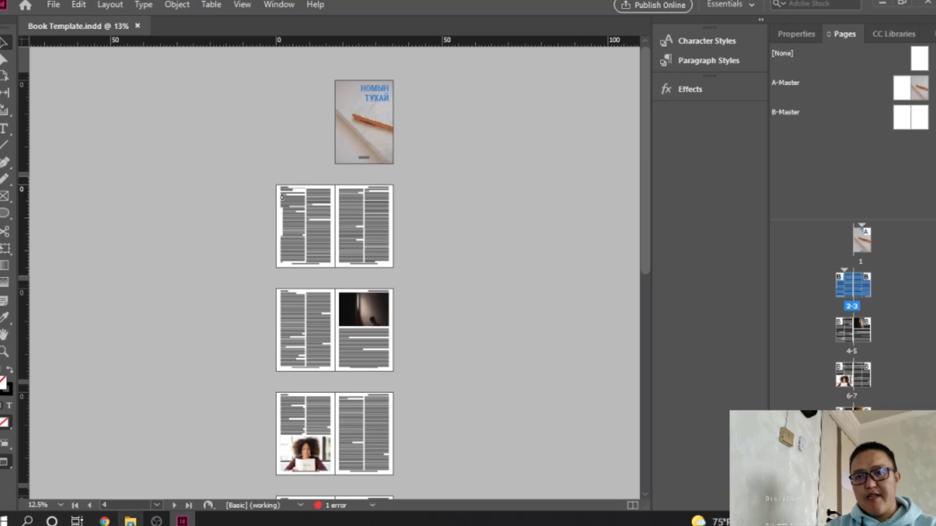
Delete the Cover Photo image from Book Template > Assets > img, then return to InDesign
{"action": "left_click", "coordinate": [130, 520]}
{"action": "left_click", "coordinate": [387, 111]}
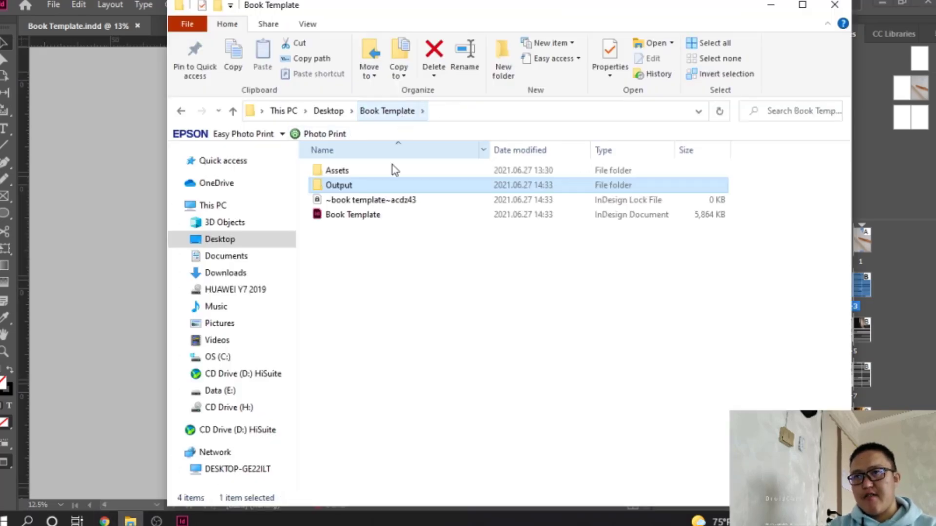
{"action": "double_click", "coordinate": [362, 172]}
{"action": "double_click", "coordinate": [359, 173]}
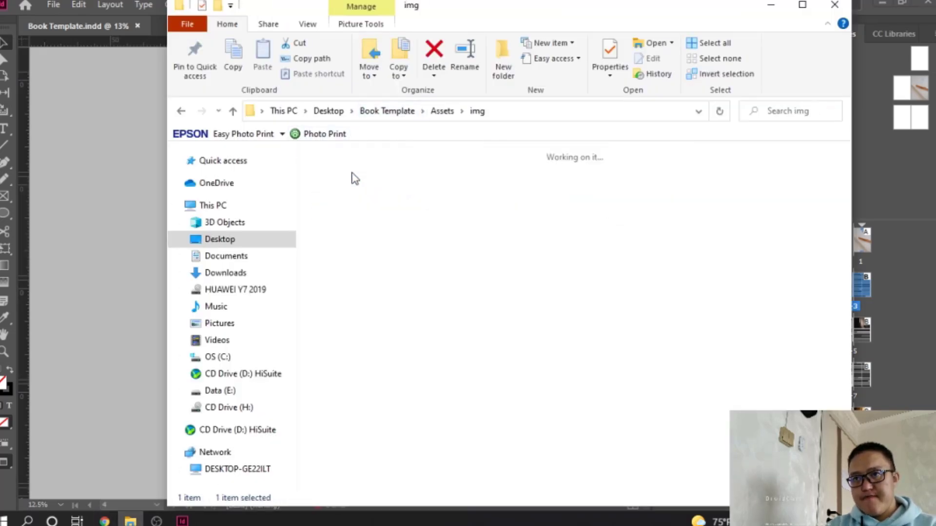
{"action": "left_click", "coordinate": [759, 204]}
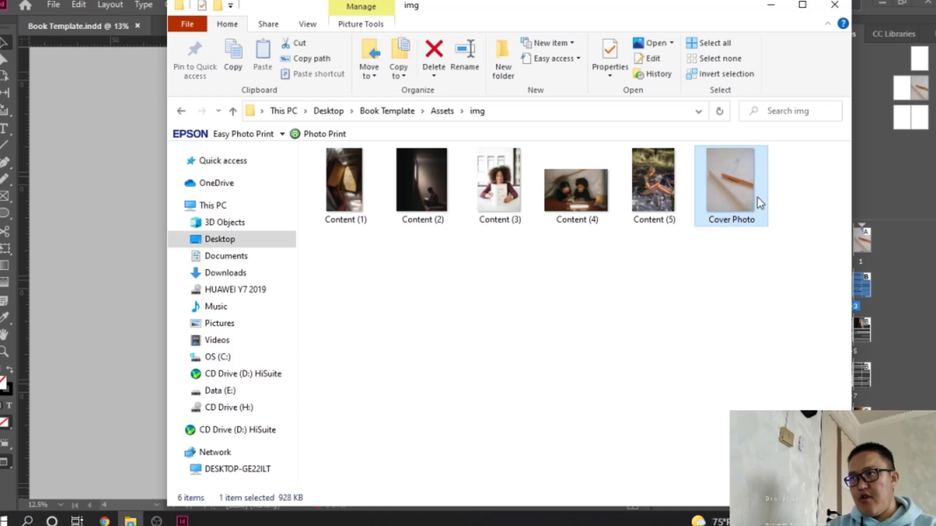
{"action": "key", "text": "Delete"}
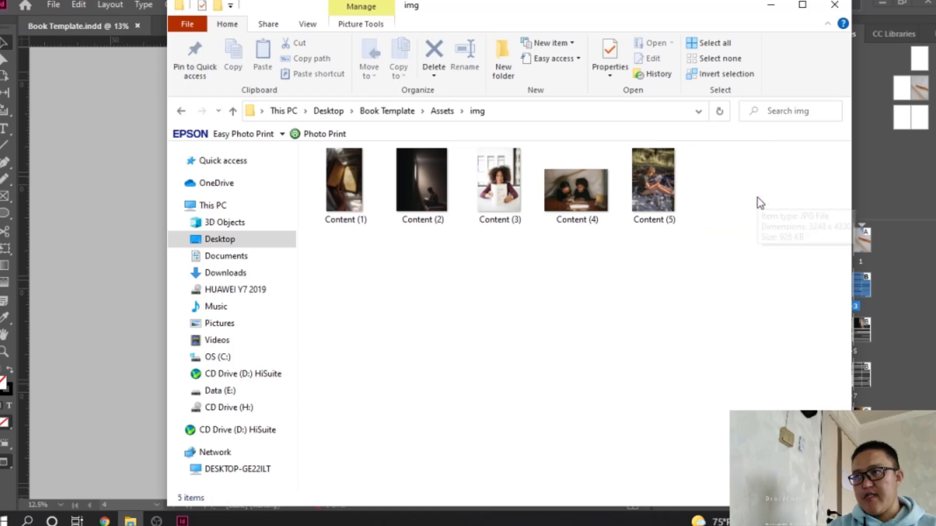
{"action": "left_click", "coordinate": [48, 209]}
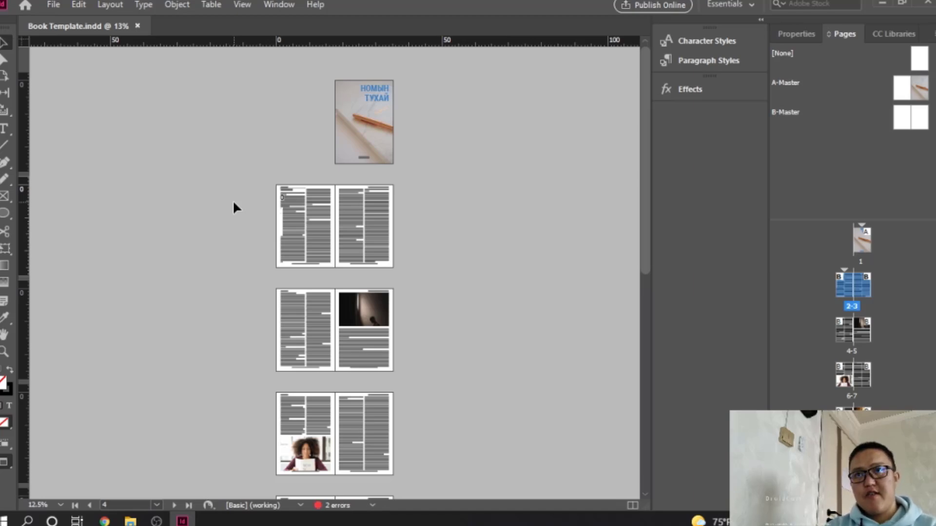
Close and reopen Book Template.indd, dismissing the missing-link warning
{"action": "left_click", "coordinate": [138, 25]}
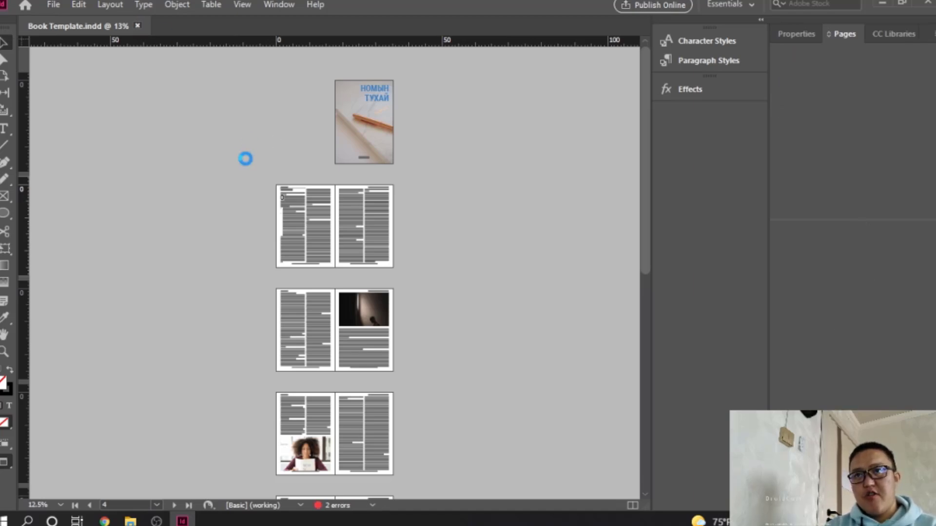
{"action": "left_click", "coordinate": [272, 271]}
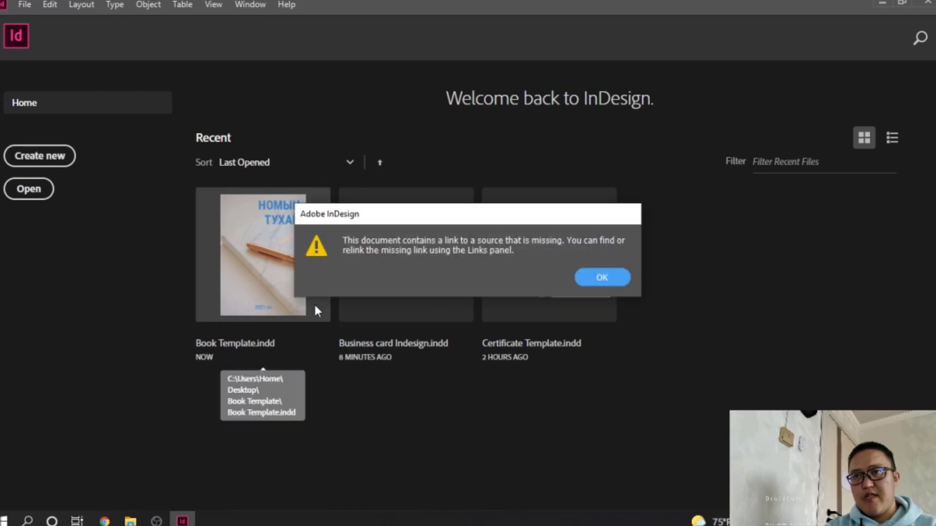
{"action": "left_click", "coordinate": [599, 280]}
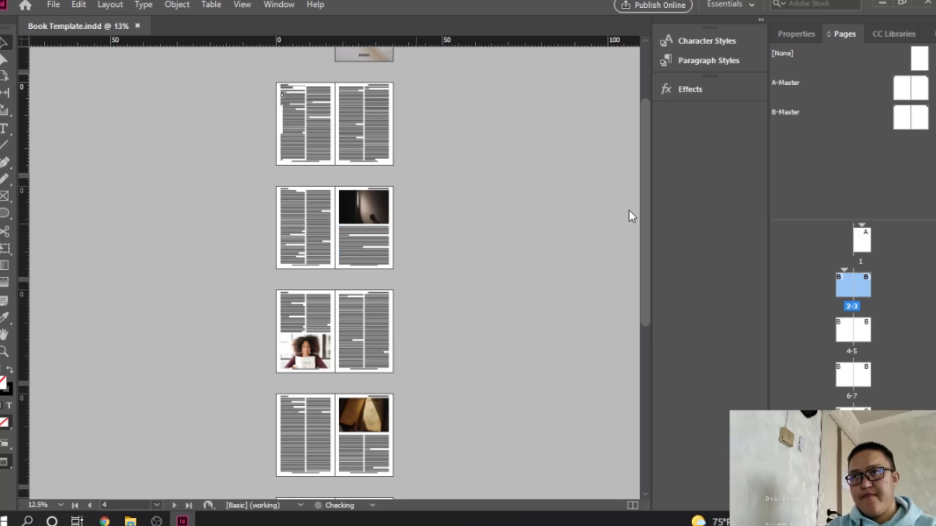
Zoom in on the cover page and show guides and frame edges in Normal screen mode
{"action": "scroll", "coordinate": [632, 216], "scroll_direction": "up", "scroll_amount": 3}
{"action": "left_click", "coordinate": [384, 108], "text": "ctrl"}
{"action": "left_click", "coordinate": [409, 153], "text": "ctrl"}
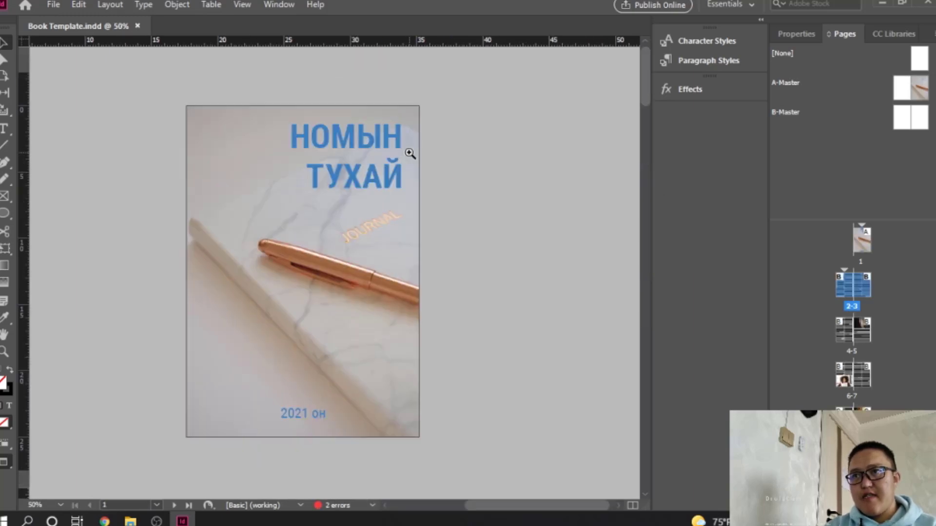
{"action": "left_click", "coordinate": [409, 153], "text": "ctrl"}
{"action": "left_click_drag", "start_coordinate": [228, 204], "coordinate": [365, 192]}
{"action": "left_click_drag", "start_coordinate": [10, 462], "coordinate": [54, 370]}
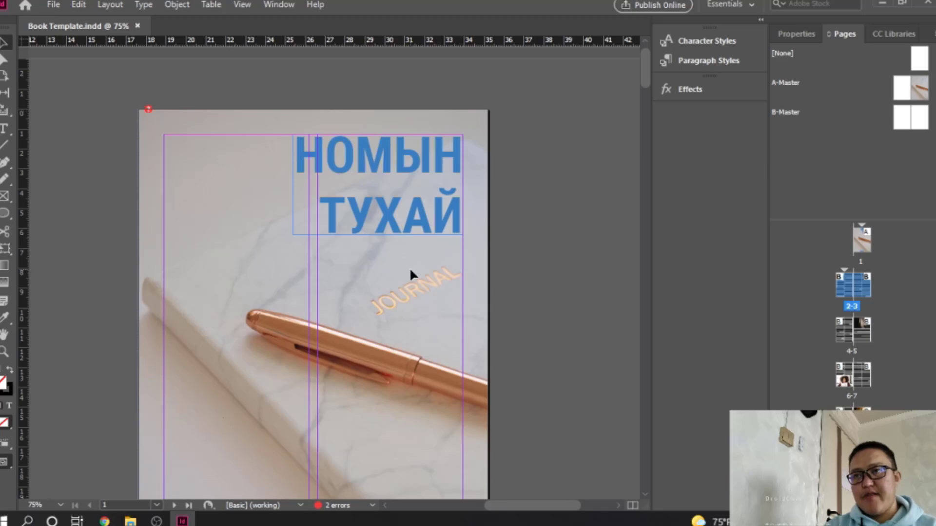
{"action": "scroll", "coordinate": [409, 267], "scroll_direction": "down", "scroll_amount": 5}
{"action": "scroll", "coordinate": [409, 268], "scroll_direction": "up", "scroll_amount": 5}
{"action": "scroll", "coordinate": [409, 267], "scroll_direction": "down", "scroll_amount": 1}
{"action": "scroll", "coordinate": [411, 270], "scroll_direction": "down", "scroll_amount": 3}
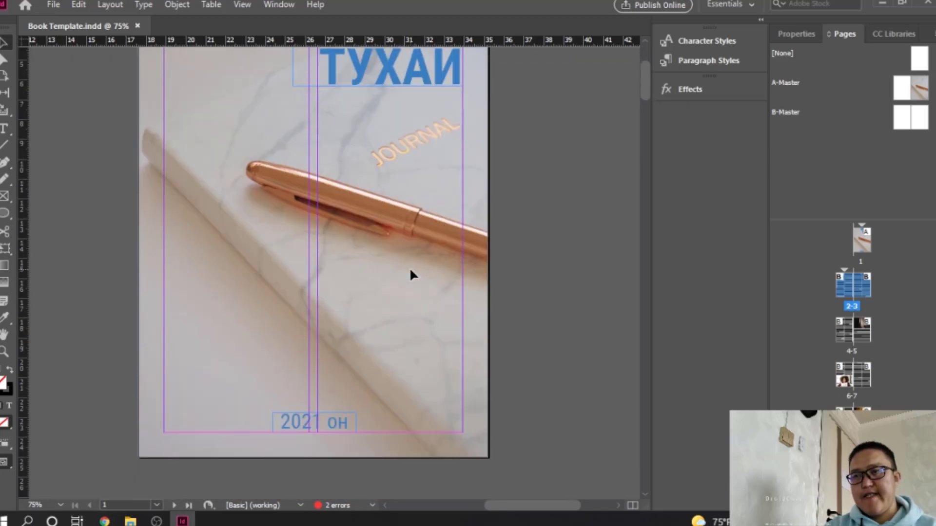
Browse File Explorer from the img folder up to the Desktop, then return to InDesign's workspace list
{"action": "left_click", "coordinate": [130, 521]}
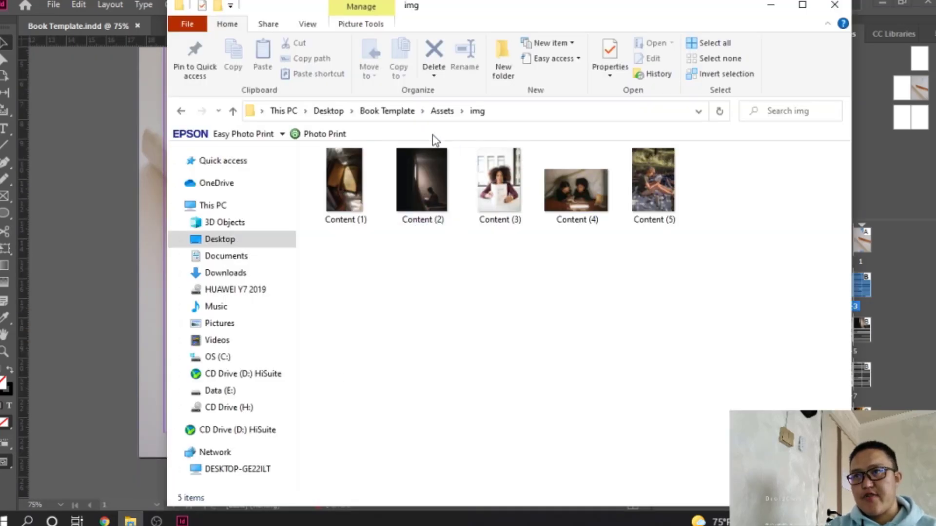
{"action": "left_click", "coordinate": [444, 113]}
{"action": "left_click", "coordinate": [390, 111]}
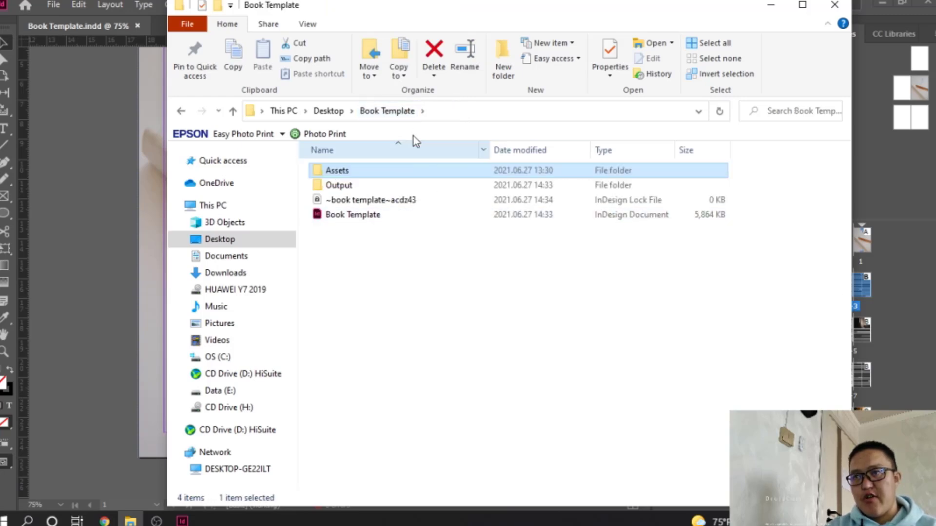
{"action": "left_click", "coordinate": [329, 111]}
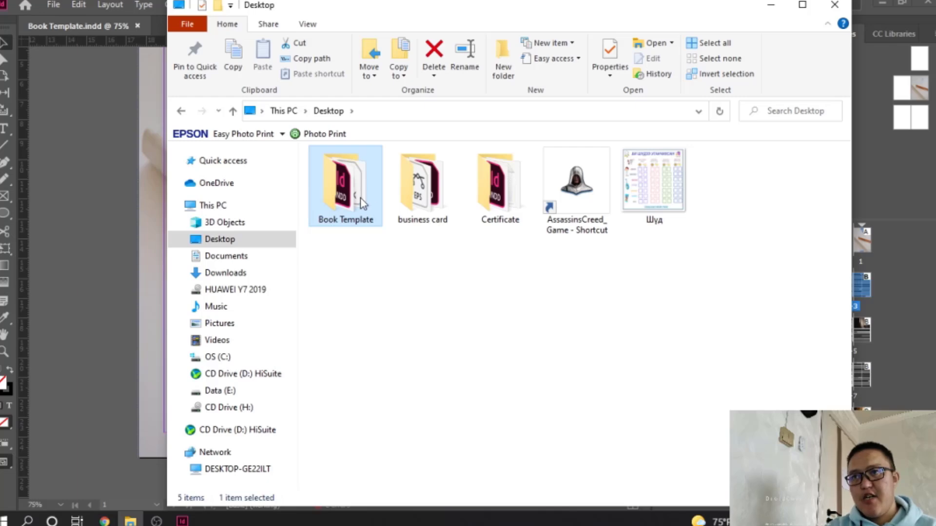
{"action": "left_click", "coordinate": [89, 224]}
{"action": "scroll", "coordinate": [468, 238], "scroll_direction": "up", "scroll_amount": 3}
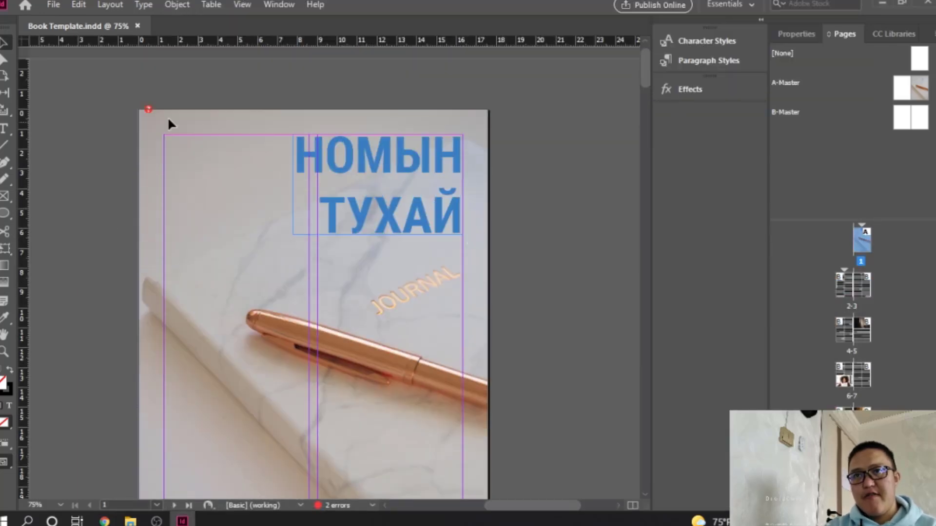
{"action": "scroll", "coordinate": [324, 261], "scroll_direction": "down", "scroll_amount": 4}
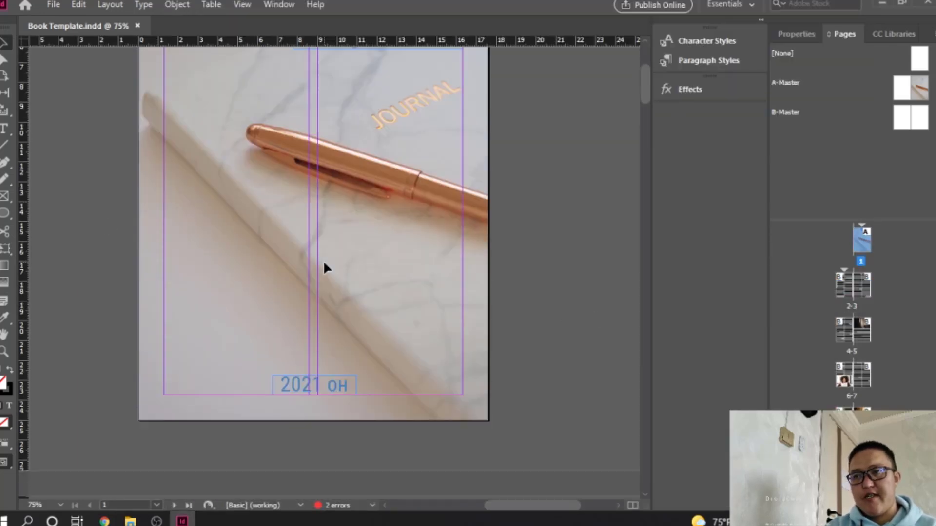
{"action": "scroll", "coordinate": [323, 261], "scroll_direction": "up", "scroll_amount": 5}
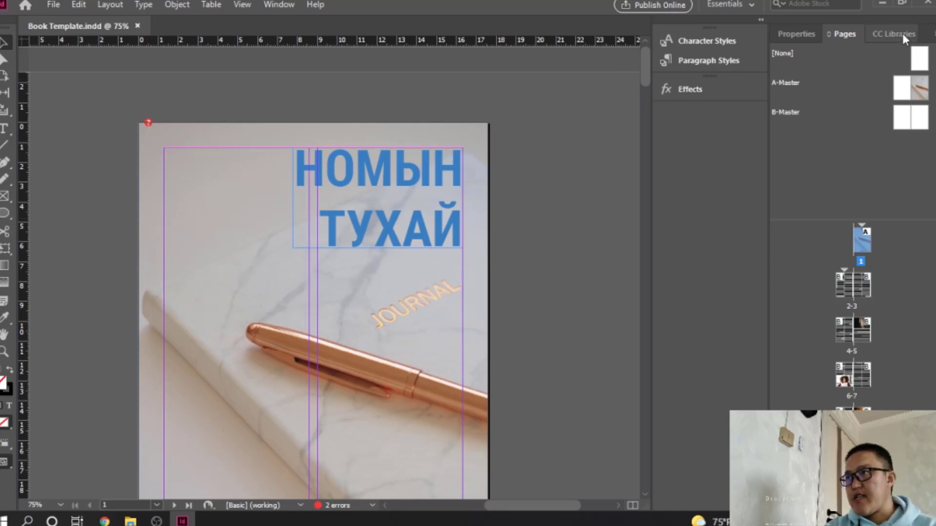
{"action": "left_click", "coordinate": [714, 1]}
Switch to the Essentials Classic workspace and show the Info panel
{"action": "left_click", "coordinate": [736, 79]}
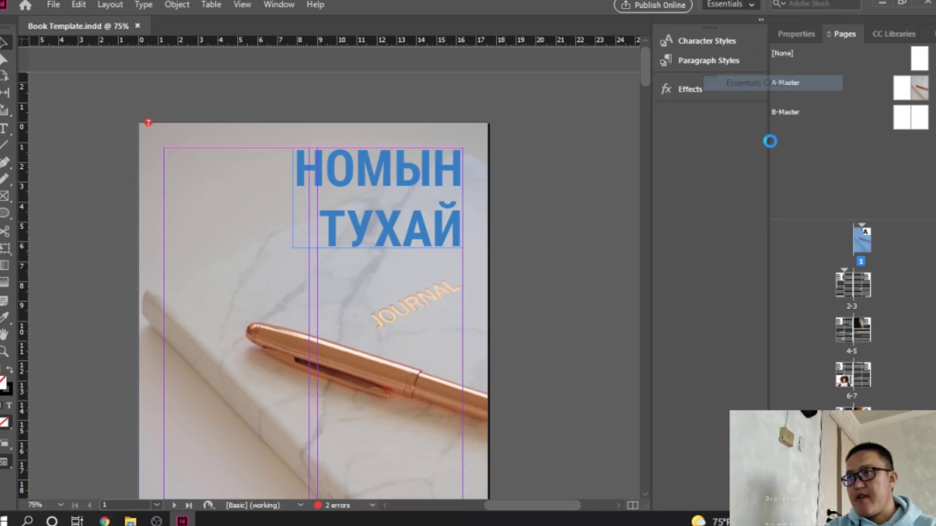
{"action": "left_click", "coordinate": [866, 248]}
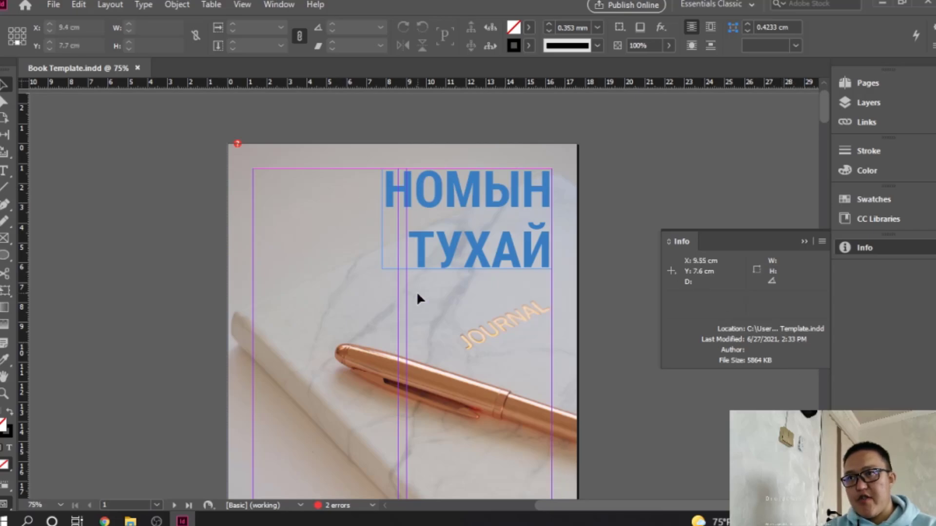
{"action": "scroll", "coordinate": [417, 292], "scroll_direction": "down", "scroll_amount": 10}
{"action": "scroll", "coordinate": [418, 293], "scroll_direction": "down", "scroll_amount": 10}
Inspect the page 5 photo's details, then collapse the Info panel and bring up File Explorer
{"action": "left_click", "coordinate": [347, 351]}
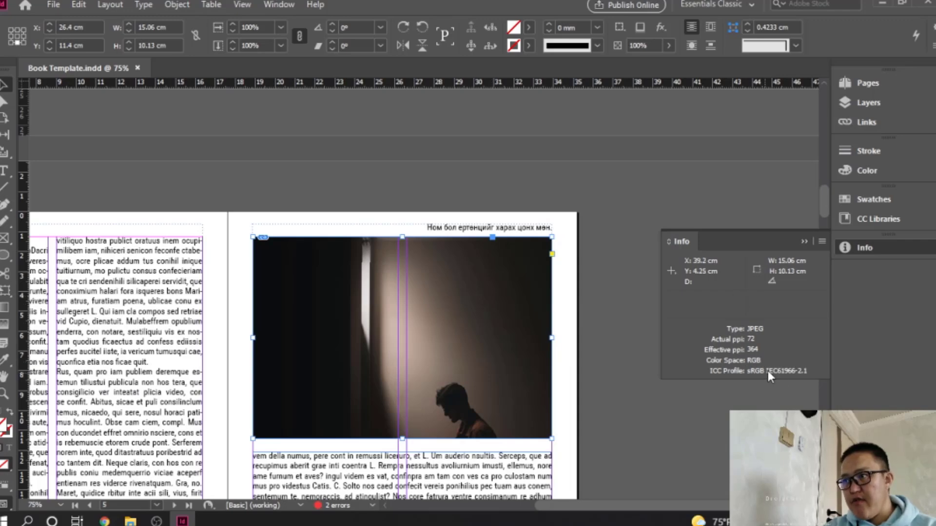
{"action": "scroll", "coordinate": [441, 275], "scroll_direction": "up", "scroll_amount": 18}
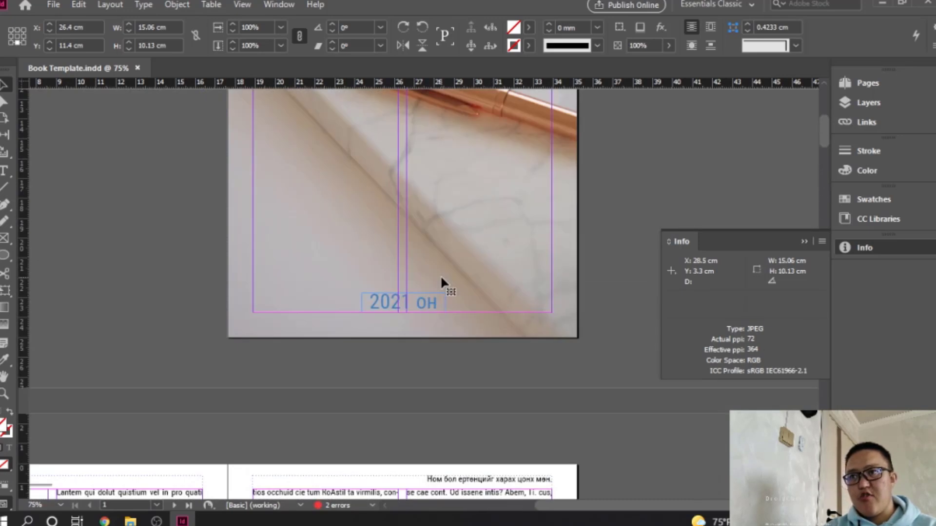
{"action": "scroll", "coordinate": [434, 276], "scroll_direction": "up", "scroll_amount": 3}
{"action": "left_click", "coordinate": [326, 225]}
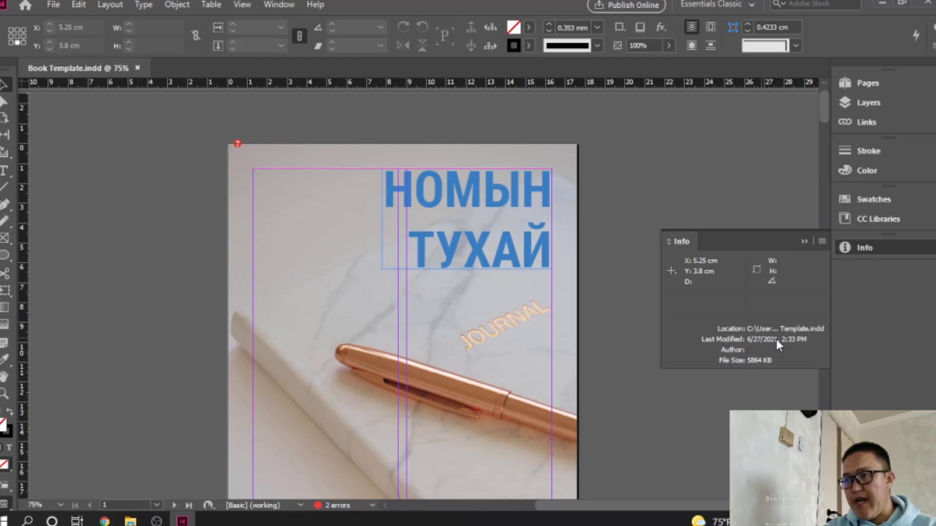
{"action": "left_click", "coordinate": [804, 241]}
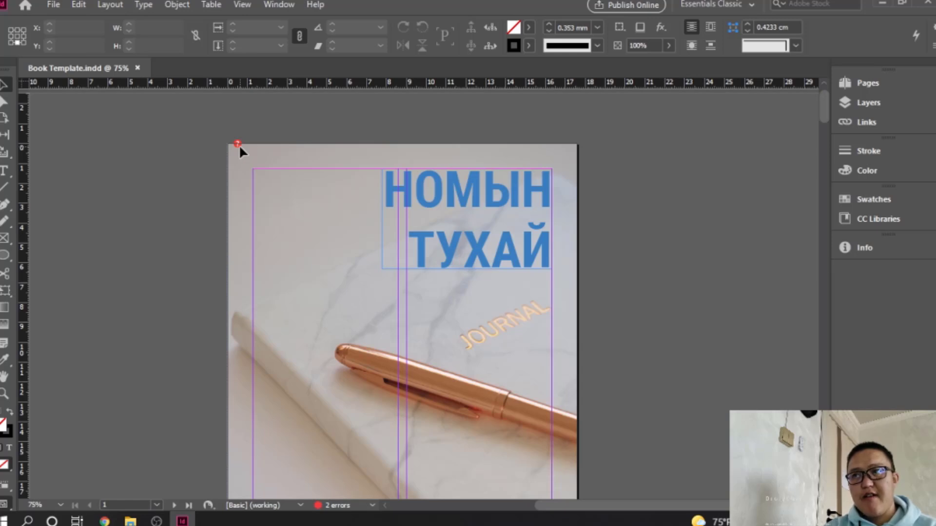
{"action": "left_click", "coordinate": [130, 521]}
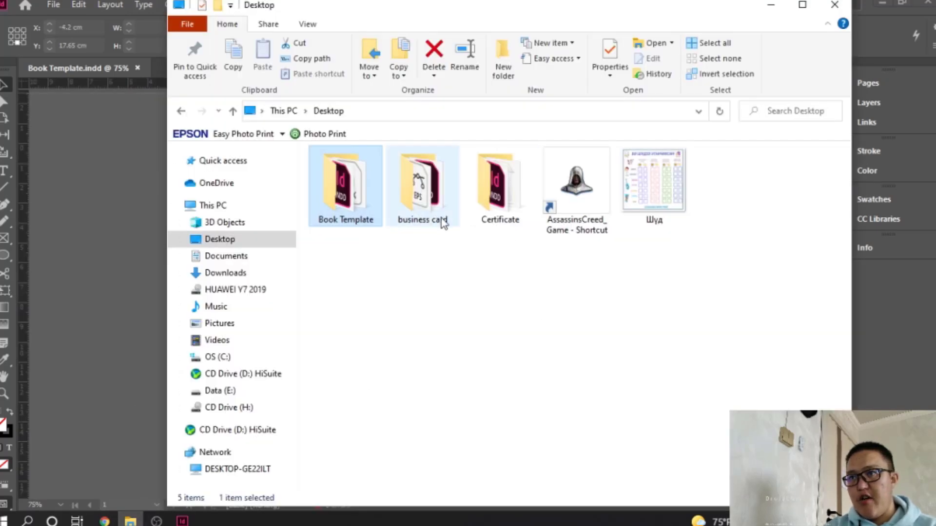
Look through Book Template's Output folder and Assets > img, showing only Content (1)–(5), then return to InDesign
{"action": "double_click", "coordinate": [368, 199]}
{"action": "double_click", "coordinate": [356, 184]}
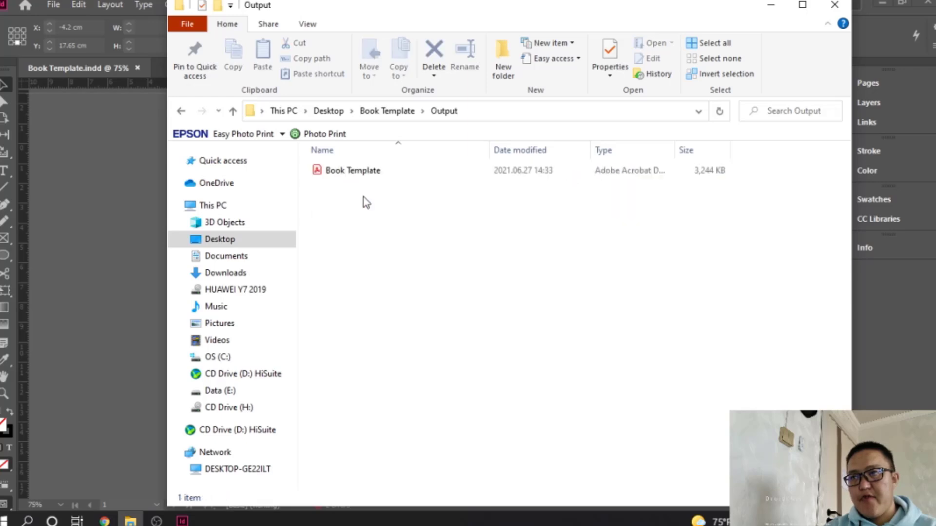
{"action": "left_click", "coordinate": [388, 112]}
{"action": "double_click", "coordinate": [337, 172]}
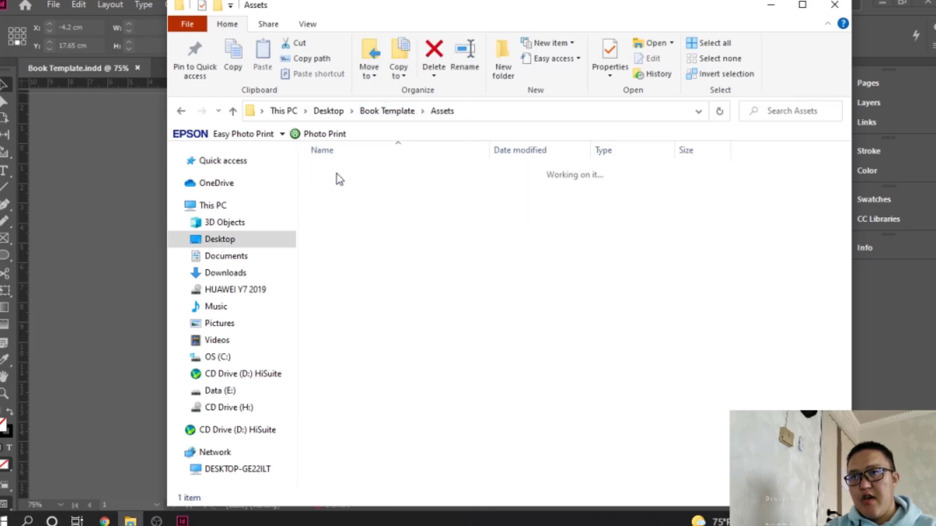
{"action": "double_click", "coordinate": [338, 169]}
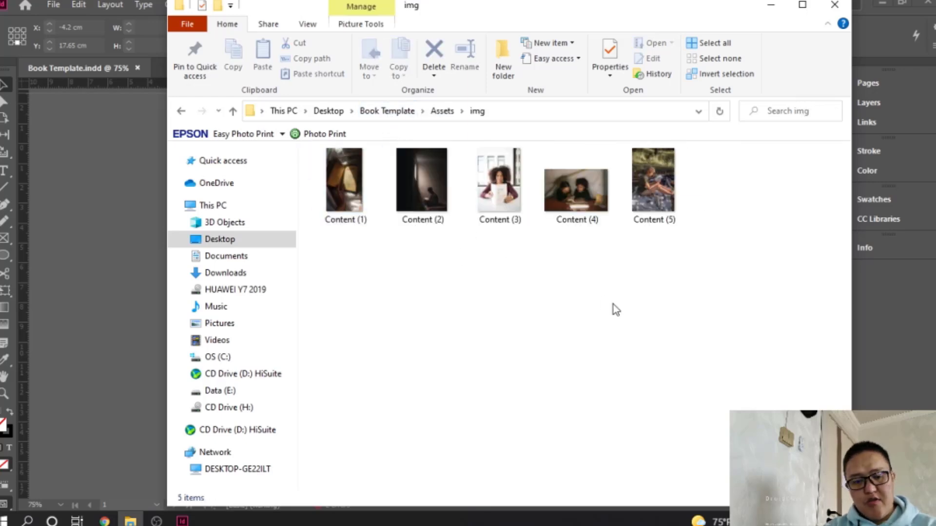
{"action": "left_click", "coordinate": [73, 255]}
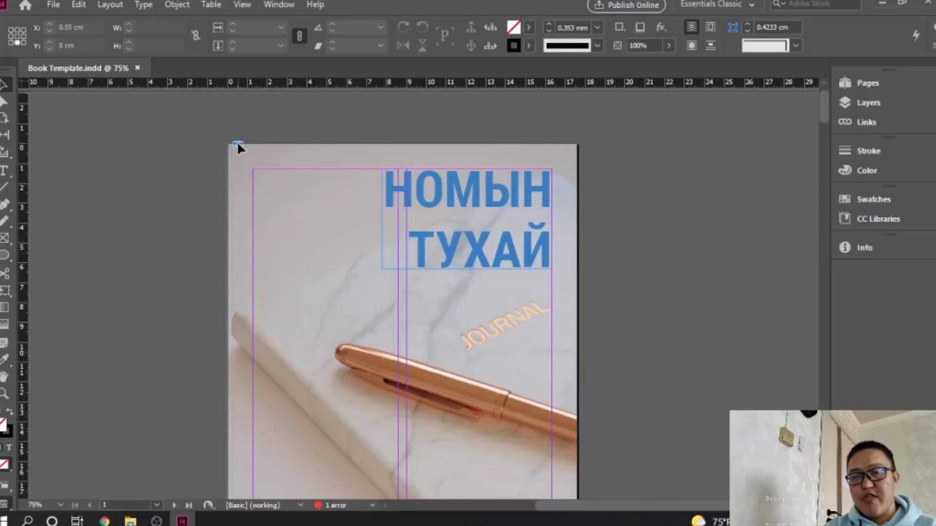
Open the A-Master spread and view the cover image's file details in the Info panel
{"action": "left_click", "coordinate": [861, 245]}
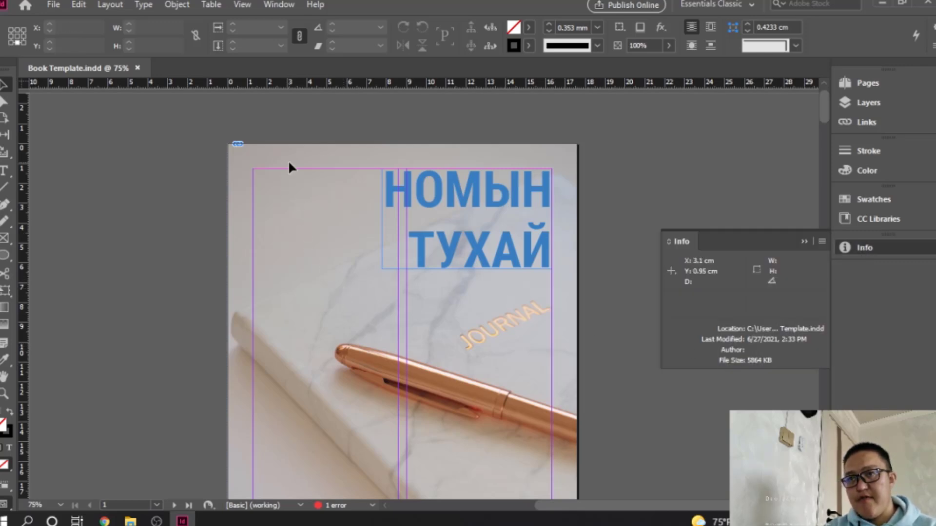
{"action": "left_click", "coordinate": [871, 86]}
{"action": "double_click", "coordinate": [804, 117]}
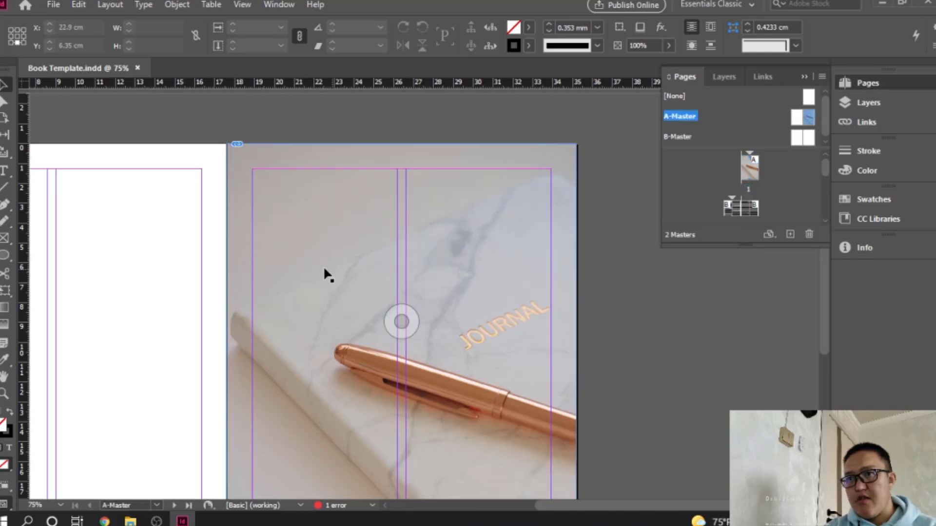
{"action": "left_click", "coordinate": [856, 248]}
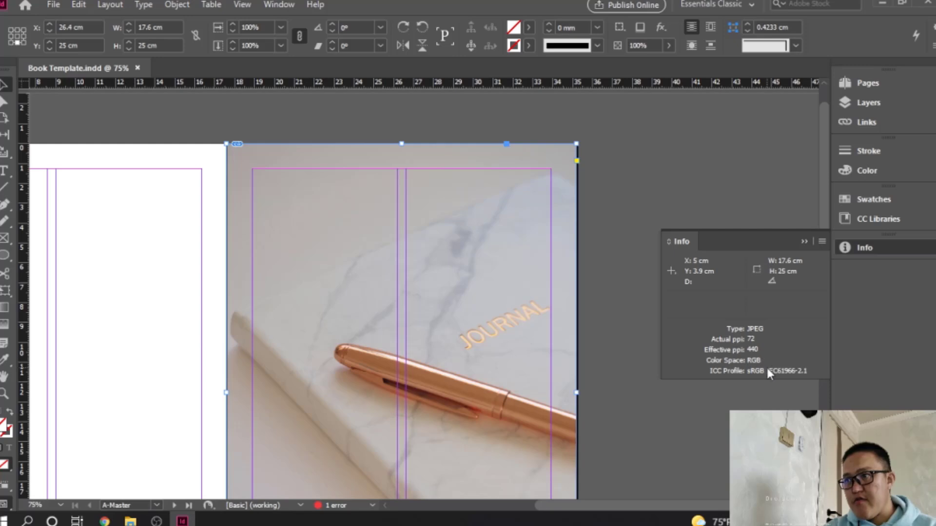
{"action": "left_click", "coordinate": [823, 240]}
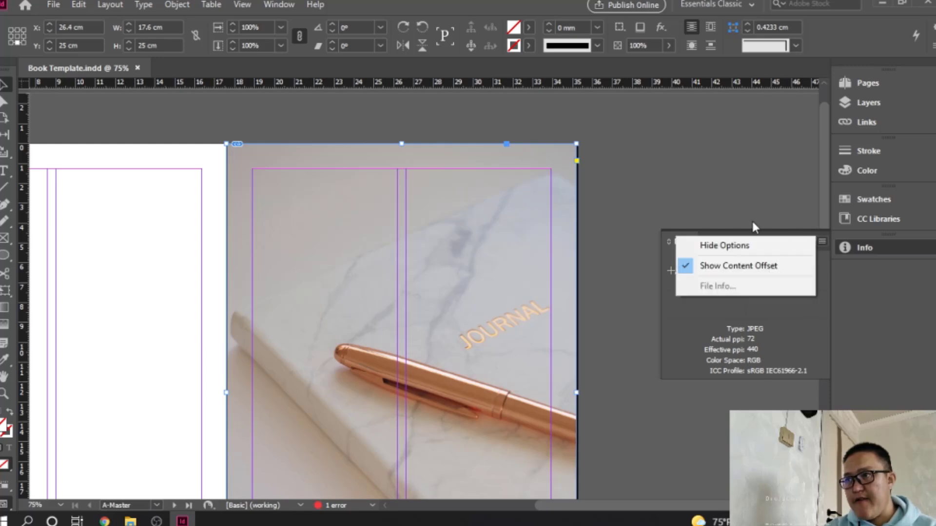
{"action": "left_click", "coordinate": [752, 221]}
{"action": "left_click", "coordinate": [806, 241]}
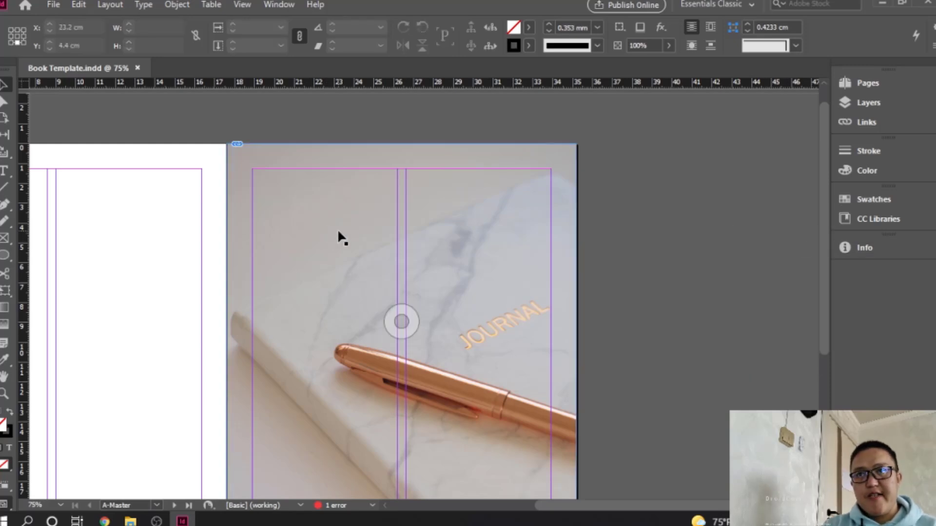
Return to cover page 1 through the Pages panel
{"action": "scroll", "coordinate": [338, 229], "scroll_direction": "down", "scroll_amount": 5}
{"action": "scroll", "coordinate": [337, 229], "scroll_direction": "up", "scroll_amount": 3}
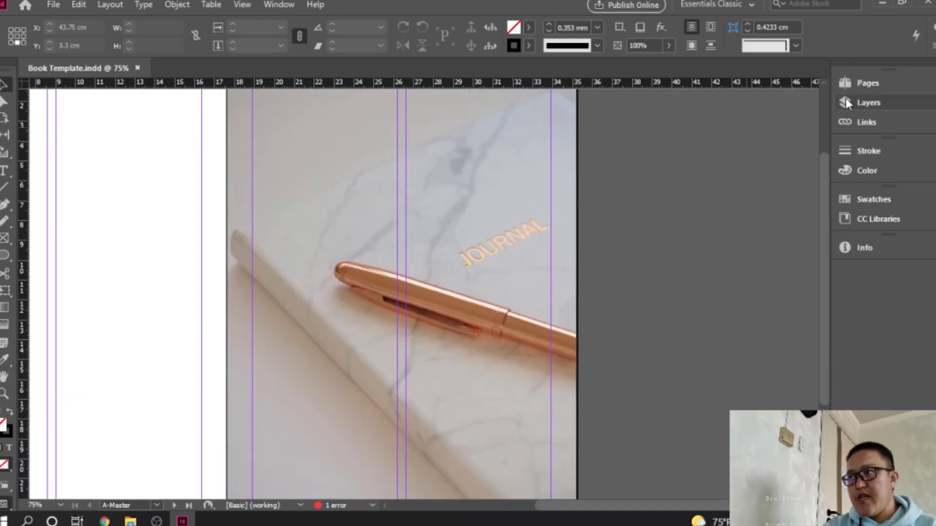
{"action": "left_click", "coordinate": [865, 84]}
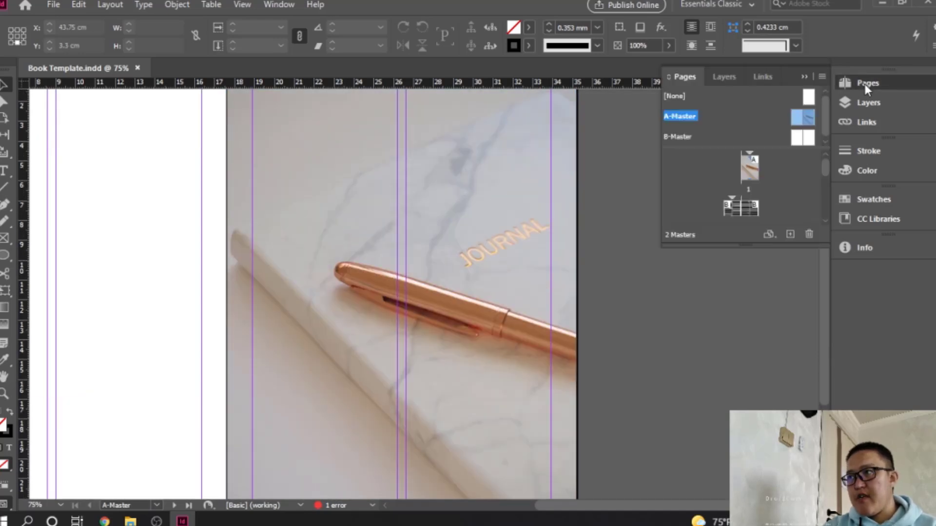
{"action": "double_click", "coordinate": [757, 179]}
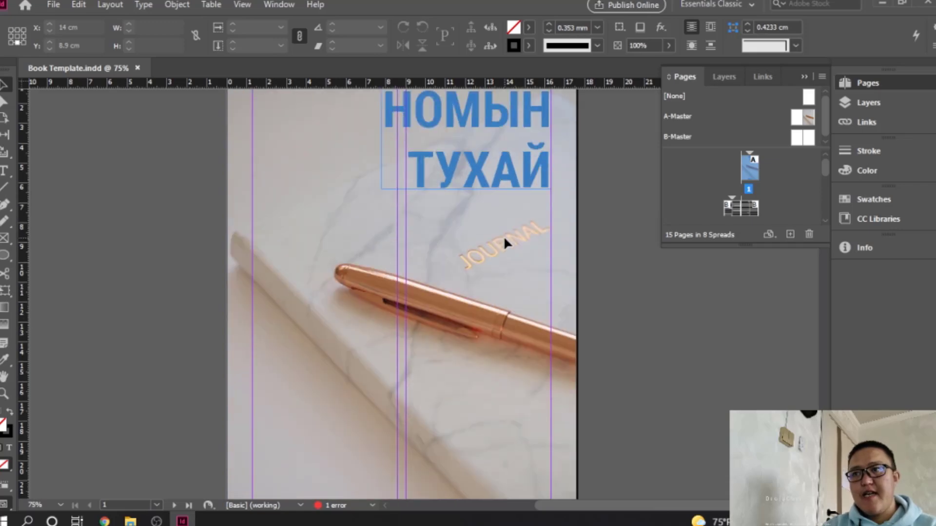
{"action": "scroll", "coordinate": [504, 235], "scroll_direction": "up", "scroll_amount": 2}
Delete the Cover Photo file from the img folder and switch back to InDesign
{"action": "left_click", "coordinate": [130, 521]}
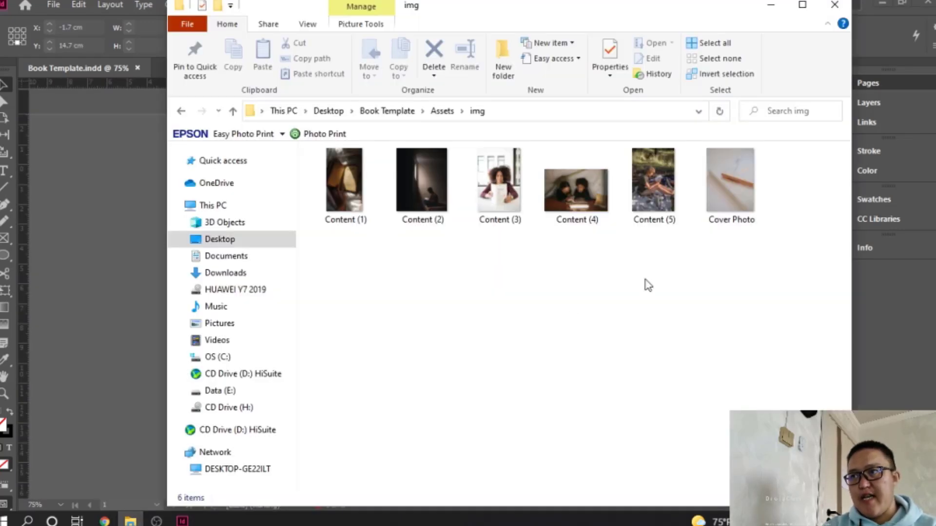
{"action": "left_click", "coordinate": [731, 202]}
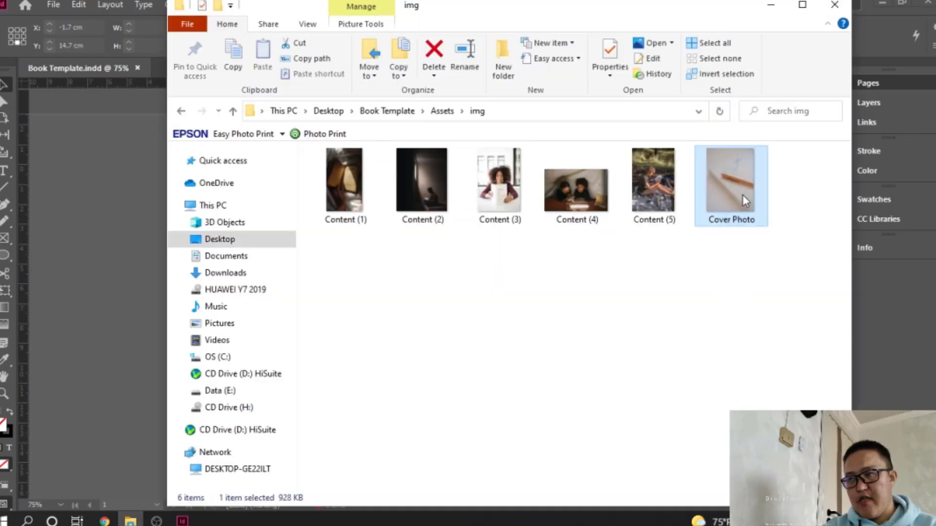
{"action": "key", "text": "Delete"}
{"action": "left_click", "coordinate": [46, 234]}
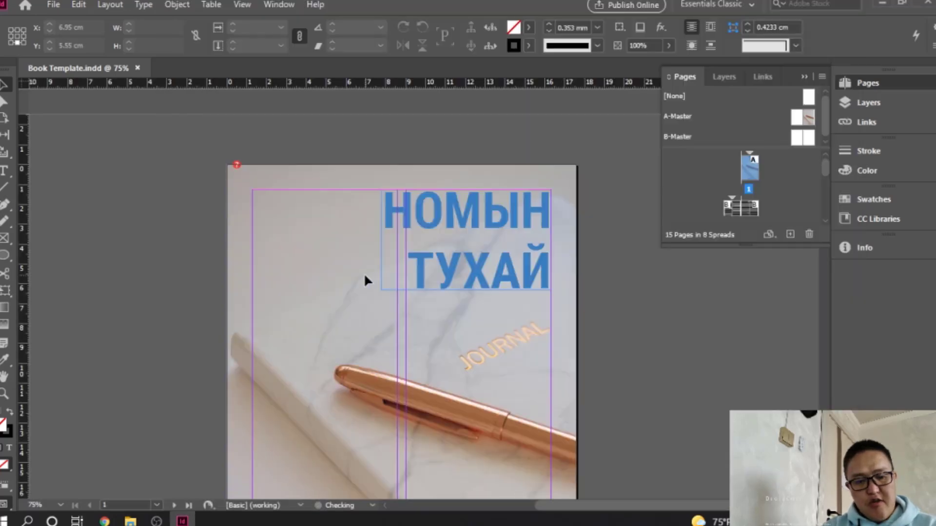
Export all pages as PNG at Maximum quality, 300 ppi, into the Output folder
{"action": "left_click", "coordinate": [49, 4]}
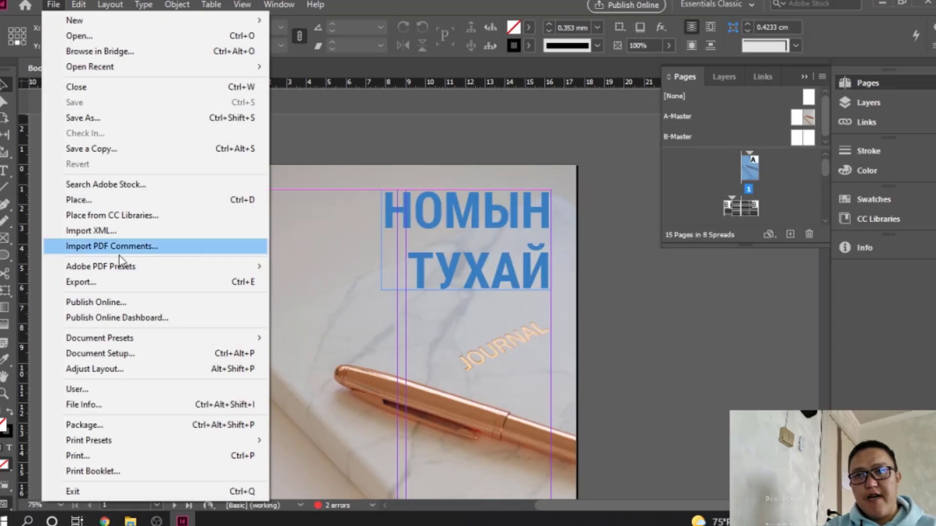
{"action": "left_click", "coordinate": [121, 282]}
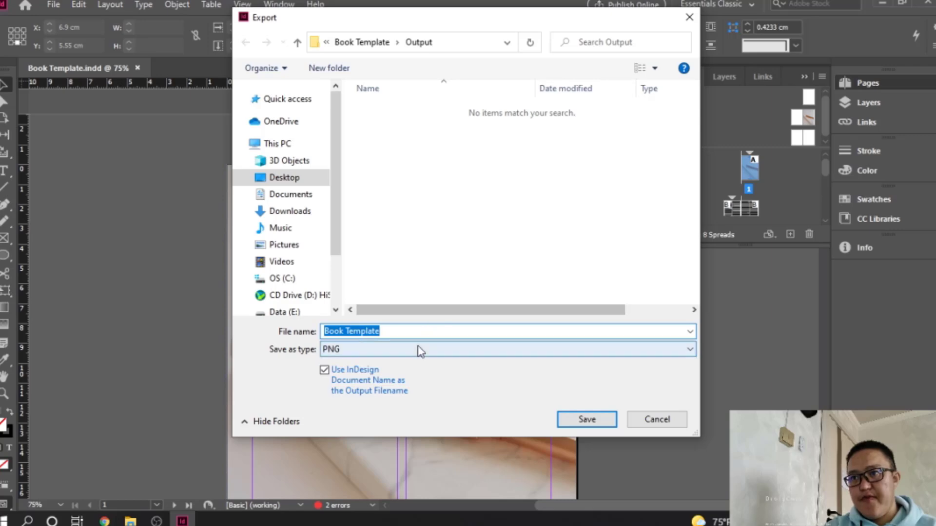
{"action": "left_click", "coordinate": [565, 414]}
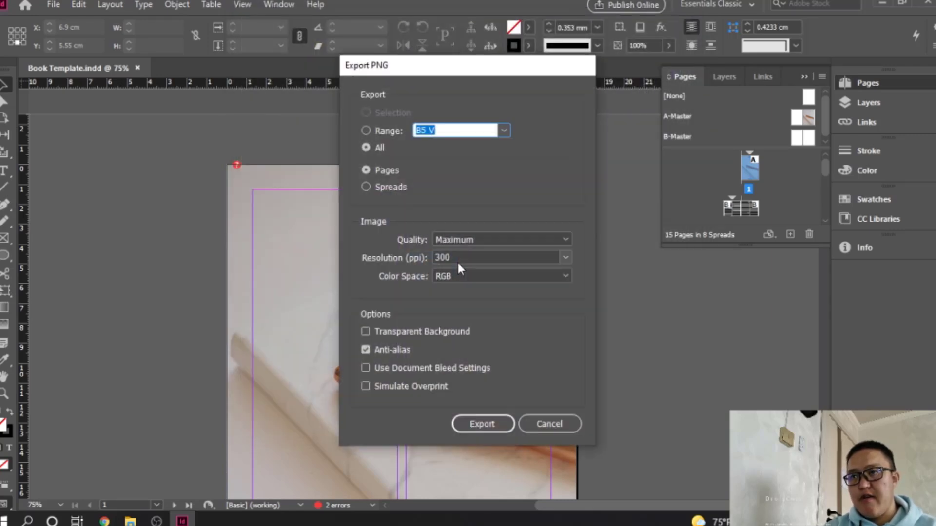
{"action": "left_click", "coordinate": [483, 424]}
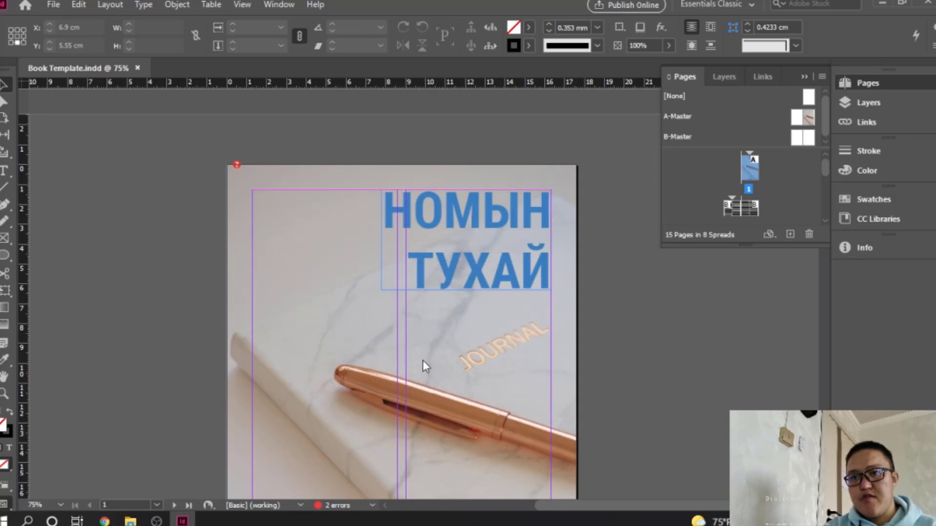
Open the exported Book Template PDF from the Output folder and scroll through it
{"action": "left_click", "coordinate": [130, 522]}
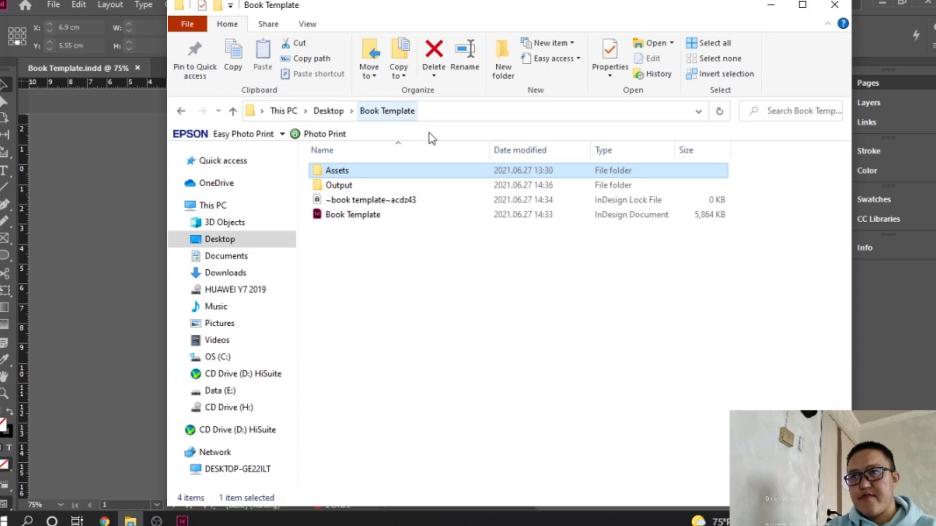
{"action": "double_click", "coordinate": [371, 187]}
{"action": "double_click", "coordinate": [370, 186]}
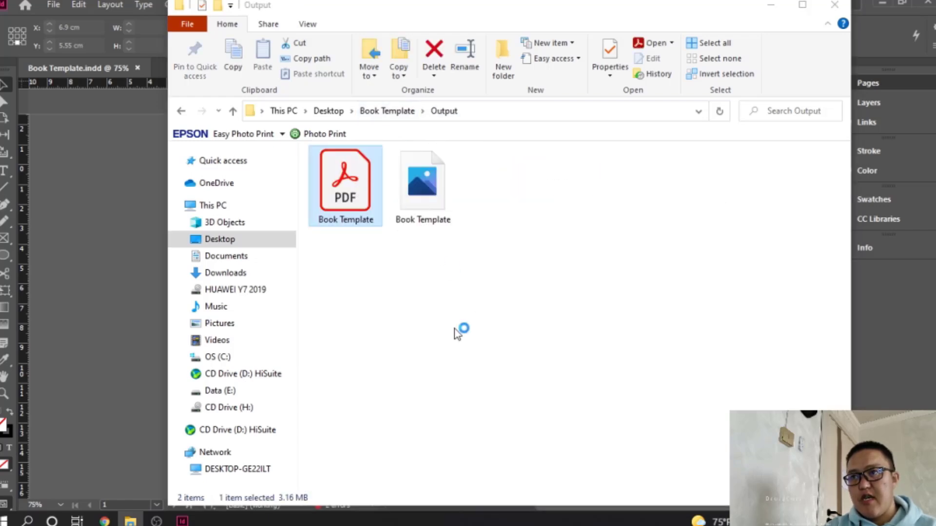
{"action": "scroll", "coordinate": [399, 288], "scroll_direction": "down", "scroll_amount": 7}
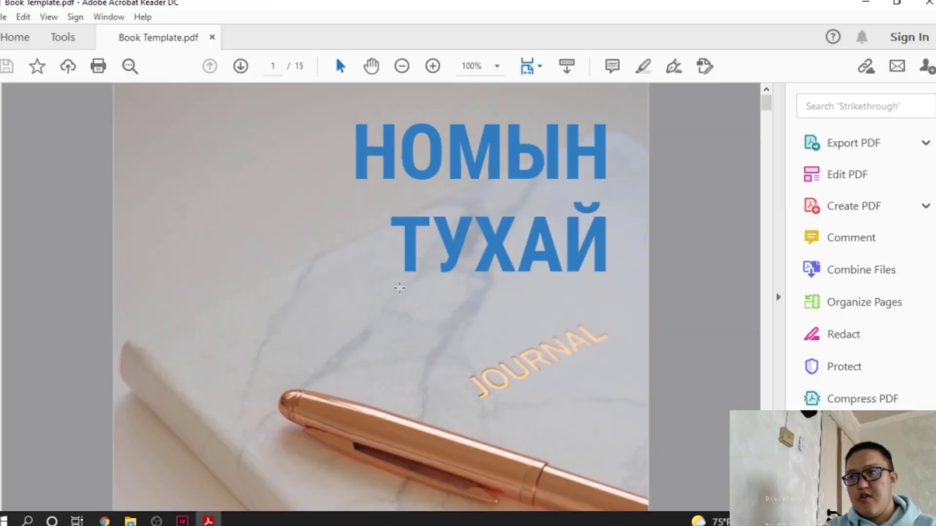
{"action": "scroll", "coordinate": [400, 287], "scroll_direction": "up", "scroll_amount": 3}
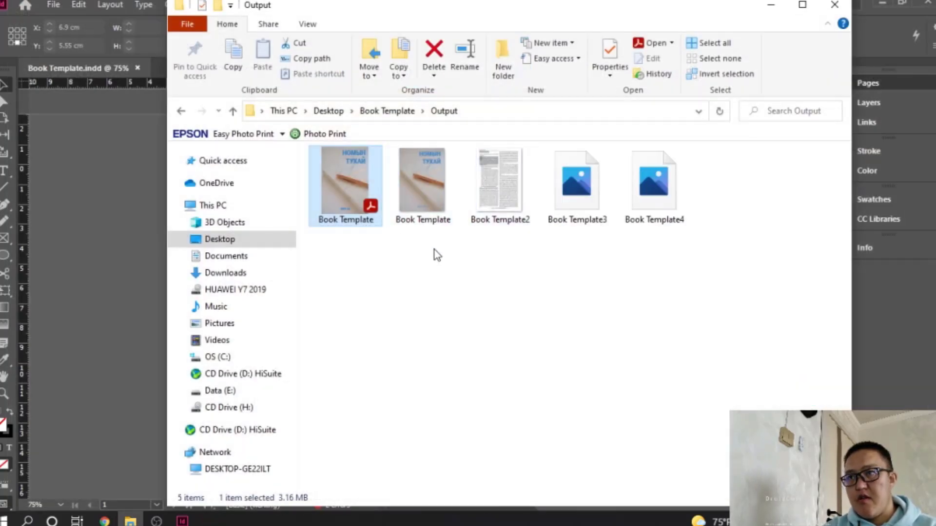
{"action": "double_click", "coordinate": [429, 188]}
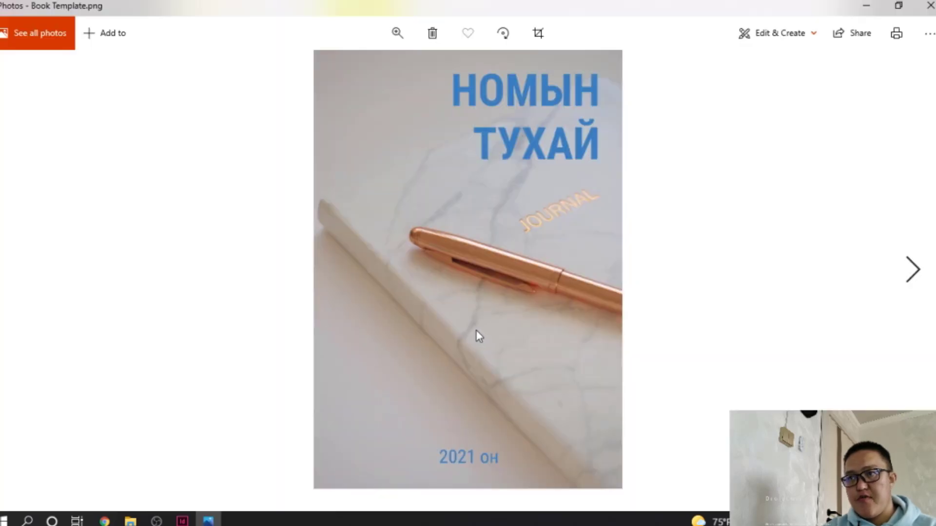
{"action": "left_click", "coordinate": [930, 6]}
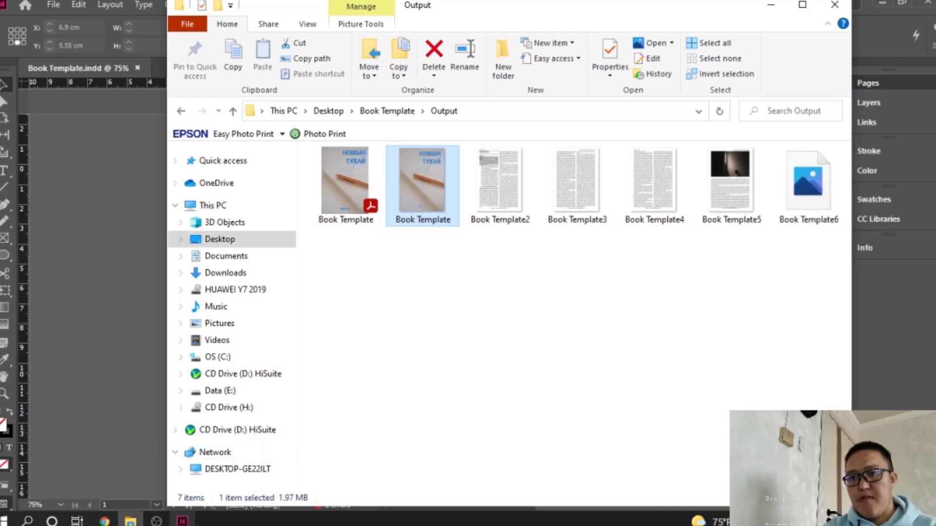
Return to InDesign while the PNG export finishes and save Book Template with Ctrl+S
{"action": "left_click", "coordinate": [182, 521]}
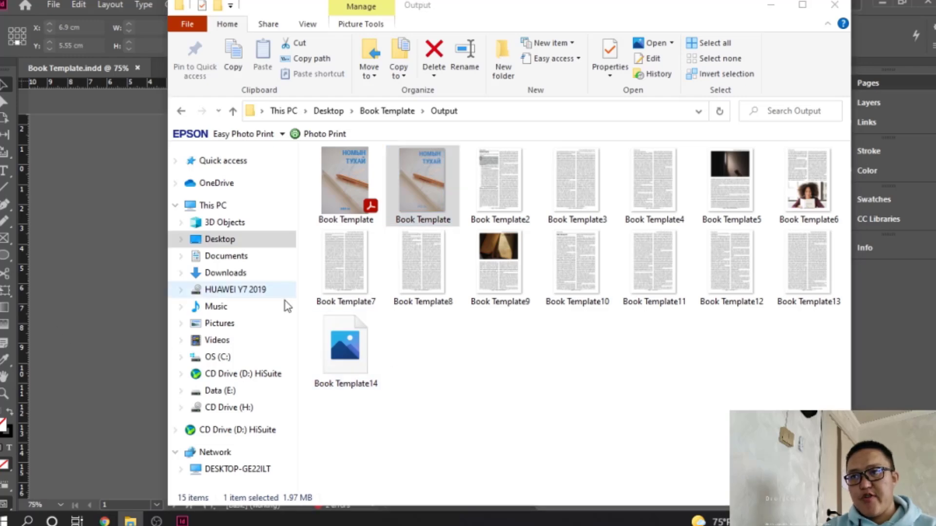
{"action": "left_click", "coordinate": [771, 5]}
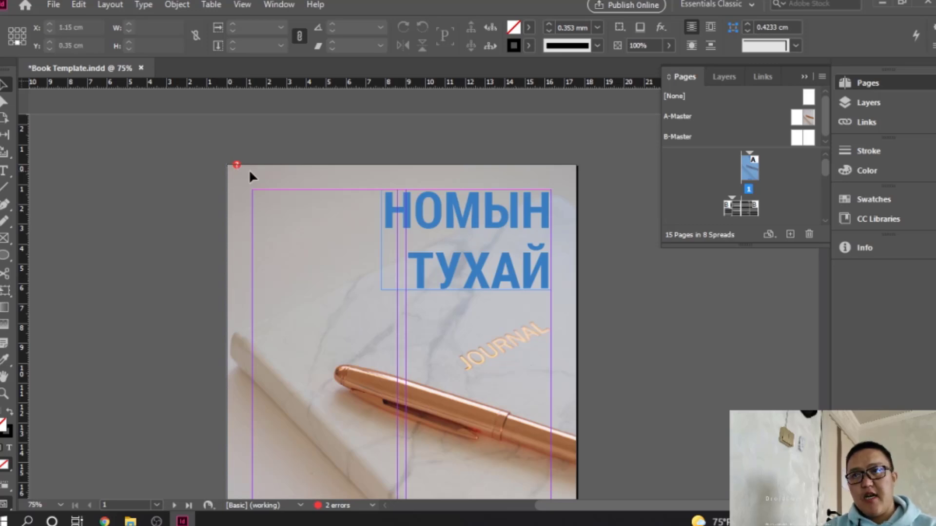
{"action": "key", "text": "ctrl+s"}
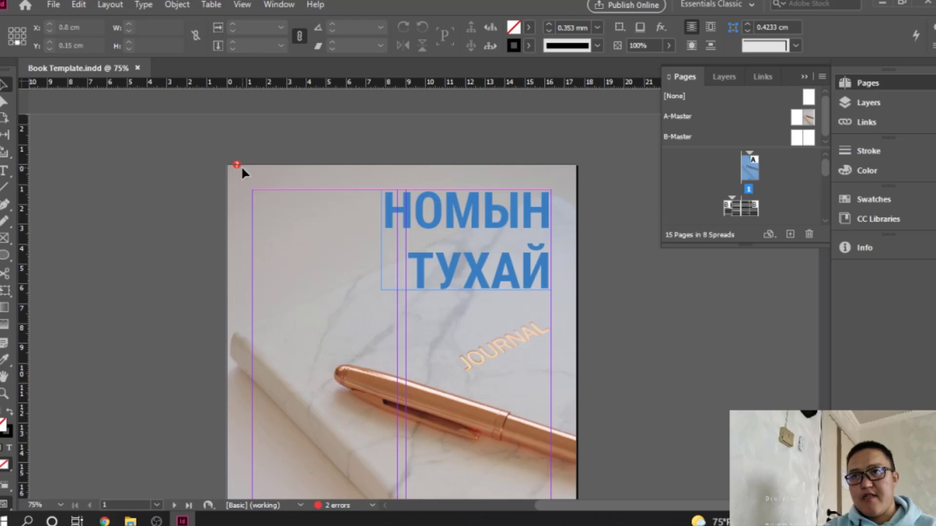
Delete the 15 exported PNG page images from Output, leaving only the PDF
{"action": "left_click", "coordinate": [130, 521]}
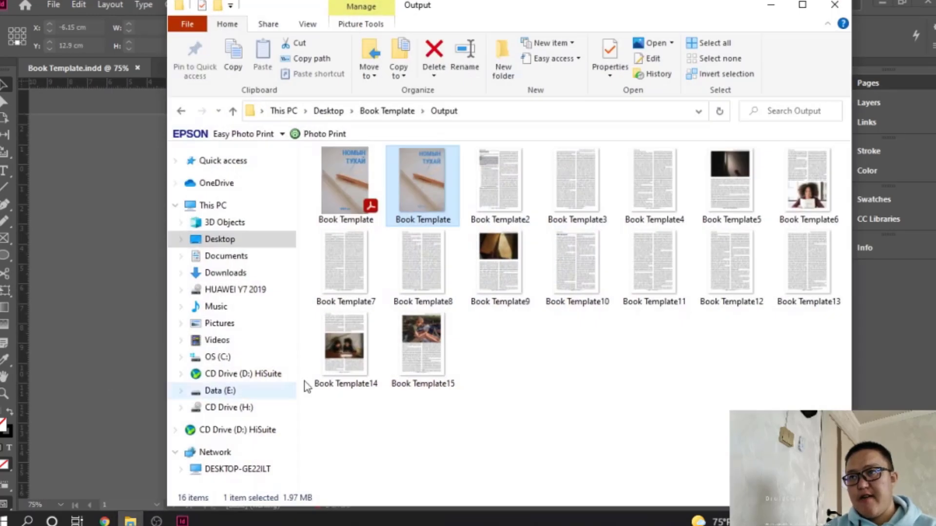
{"action": "left_click", "coordinate": [422, 343], "text": "shift"}
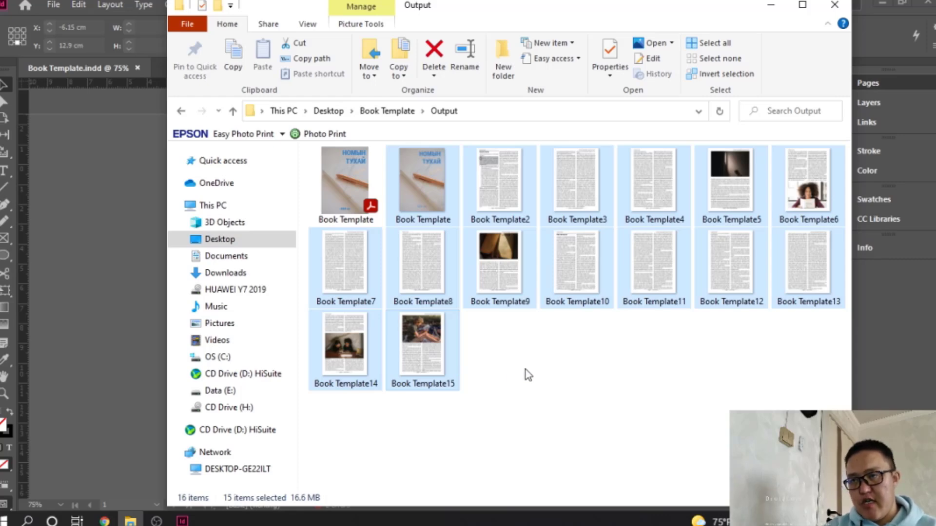
{"action": "key", "text": "Delete"}
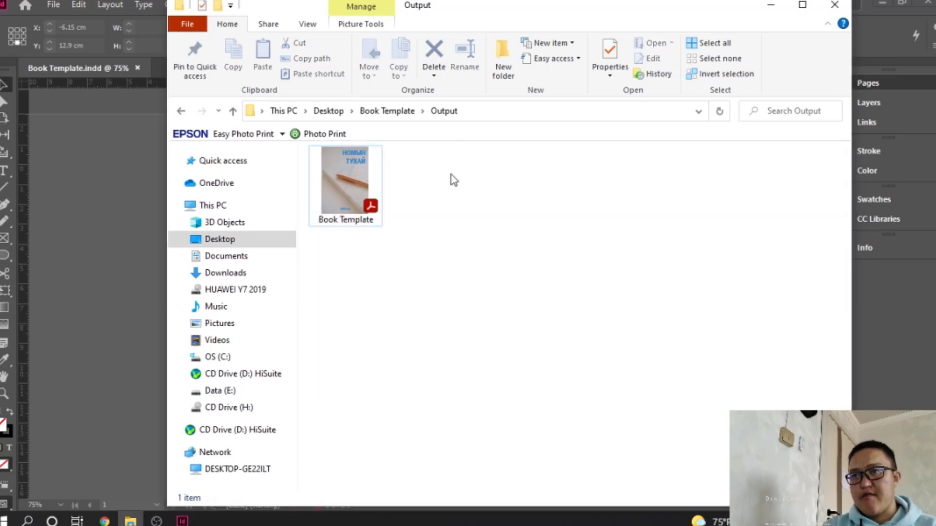
Navigate to the Book Template Assets > img folder
{"action": "left_click", "coordinate": [403, 112]}
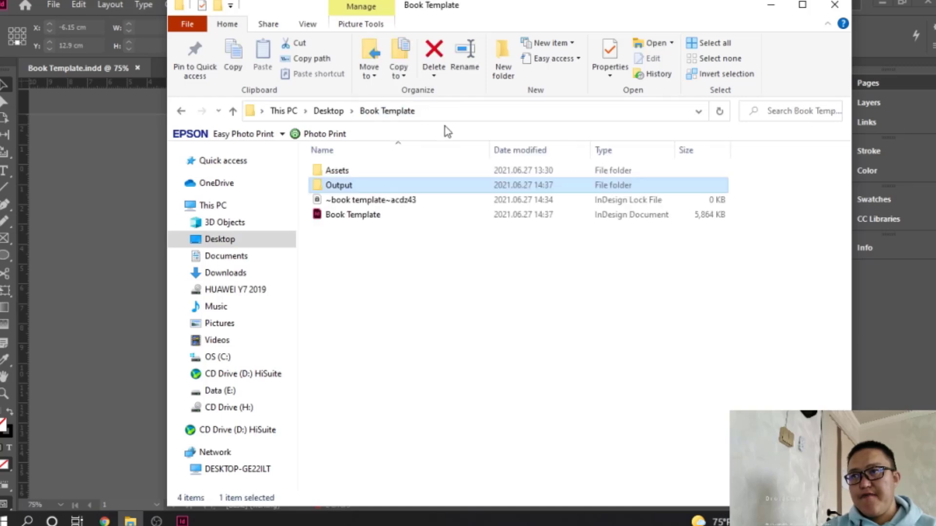
{"action": "double_click", "coordinate": [354, 172]}
{"action": "double_click", "coordinate": [354, 175]}
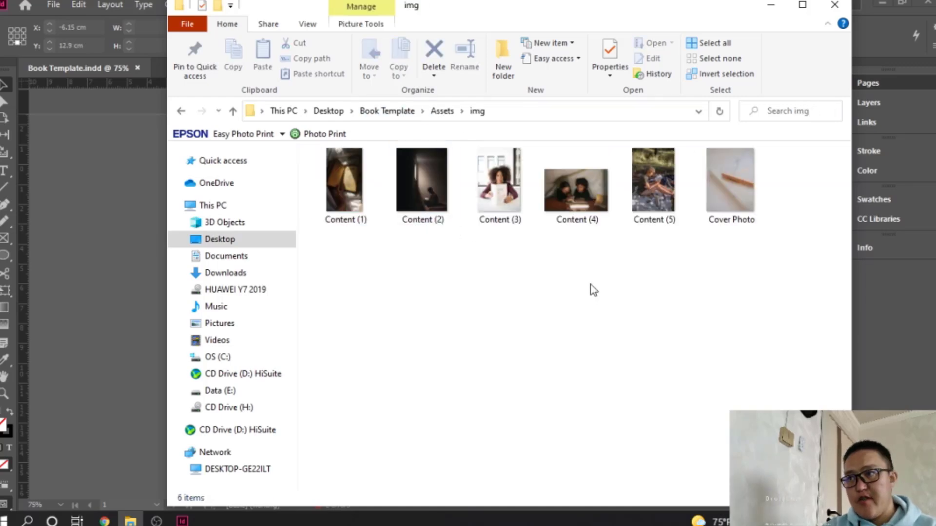
Switch between InDesign and File Explorer's Downloads folder, ending on the Book Template layout
{"action": "left_click", "coordinate": [101, 226]}
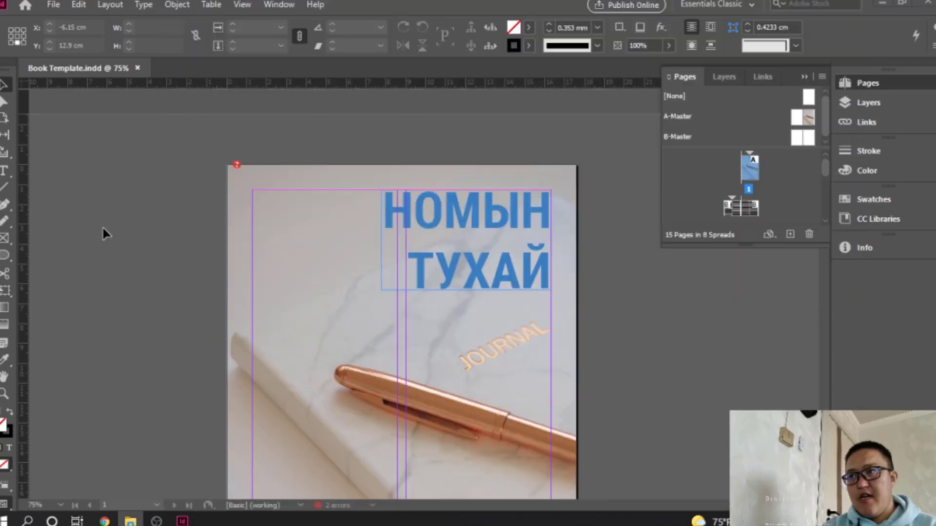
{"action": "scroll", "coordinate": [462, 315], "scroll_direction": "down", "scroll_amount": 3}
{"action": "scroll", "coordinate": [462, 314], "scroll_direction": "up", "scroll_amount": 3}
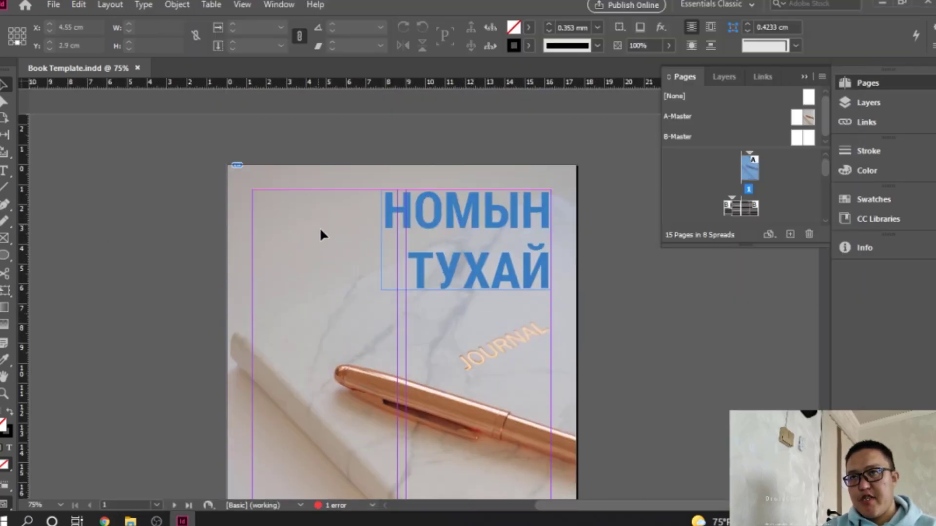
{"action": "left_click", "coordinate": [130, 521]}
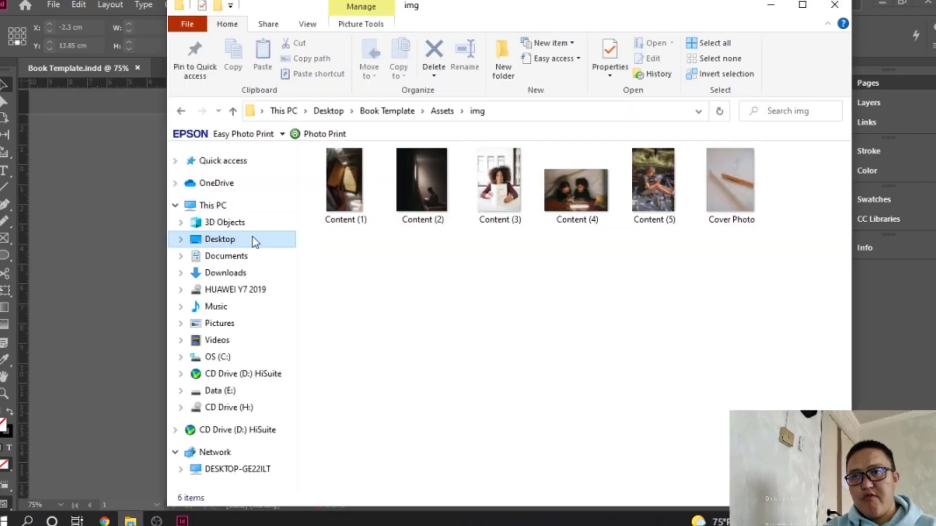
{"action": "left_click", "coordinate": [228, 272]}
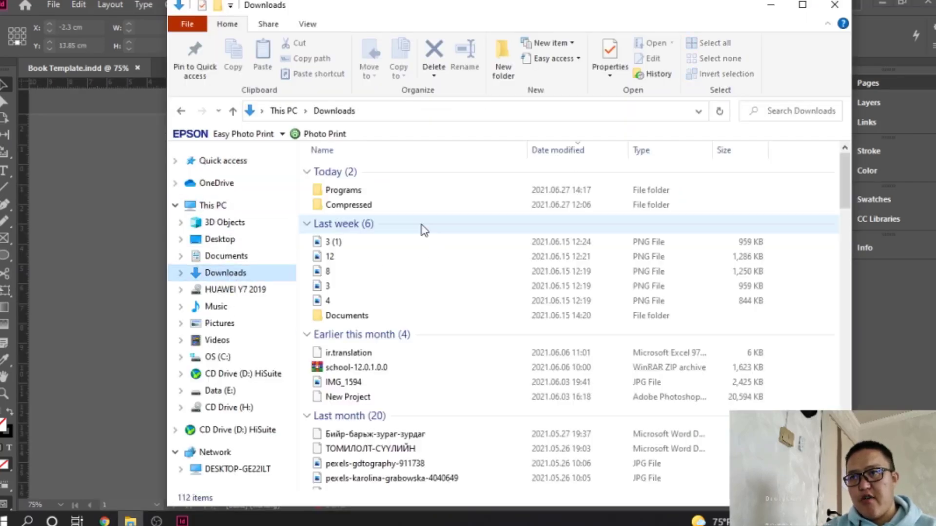
{"action": "left_click", "coordinate": [68, 249]}
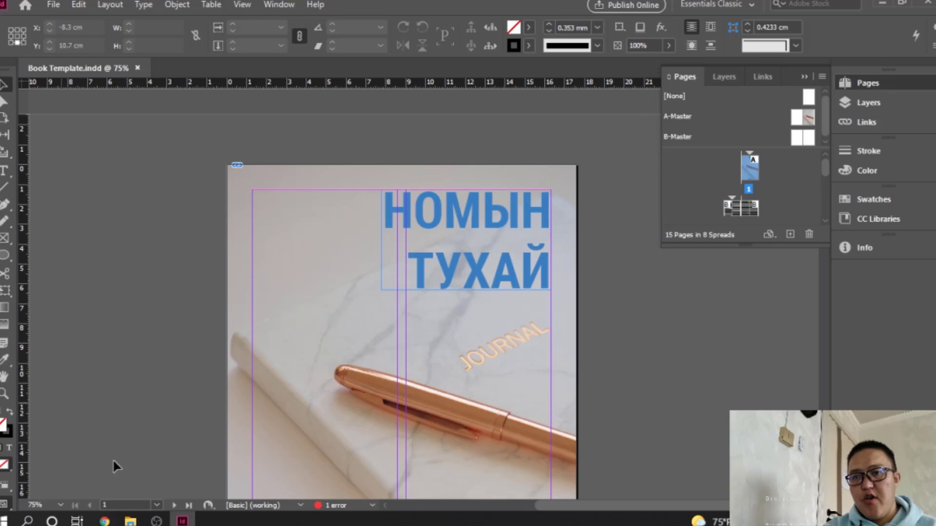
{"action": "left_click", "coordinate": [130, 520]}
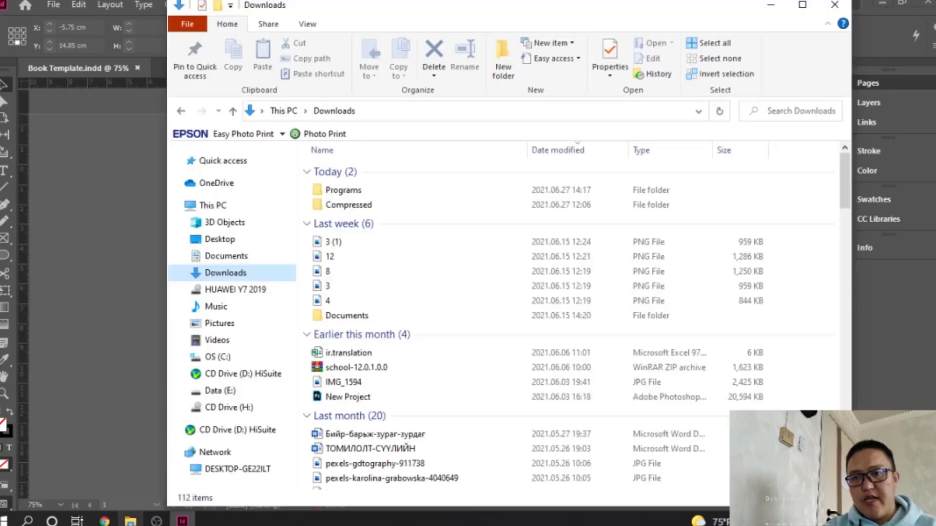
{"action": "left_click", "coordinate": [98, 241]}
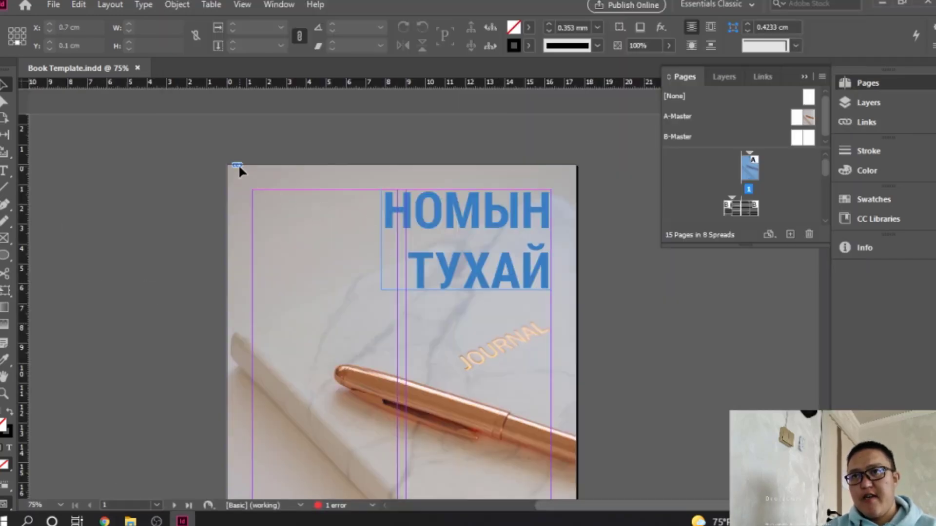
{"action": "scroll", "coordinate": [340, 311], "scroll_direction": "down", "scroll_amount": 10}
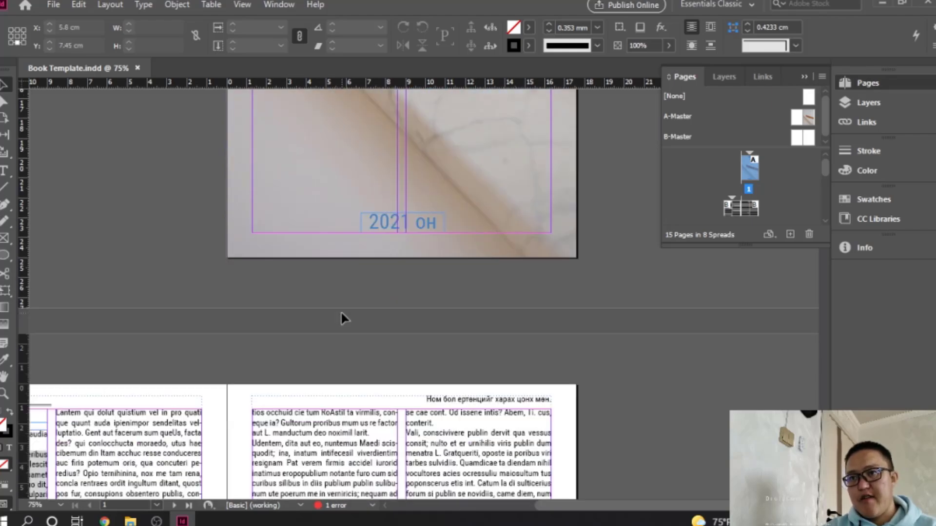
Scroll through the book's spreads and zoom out to 25% to see several at once
{"action": "scroll", "coordinate": [342, 316], "scroll_direction": "down", "scroll_amount": 15}
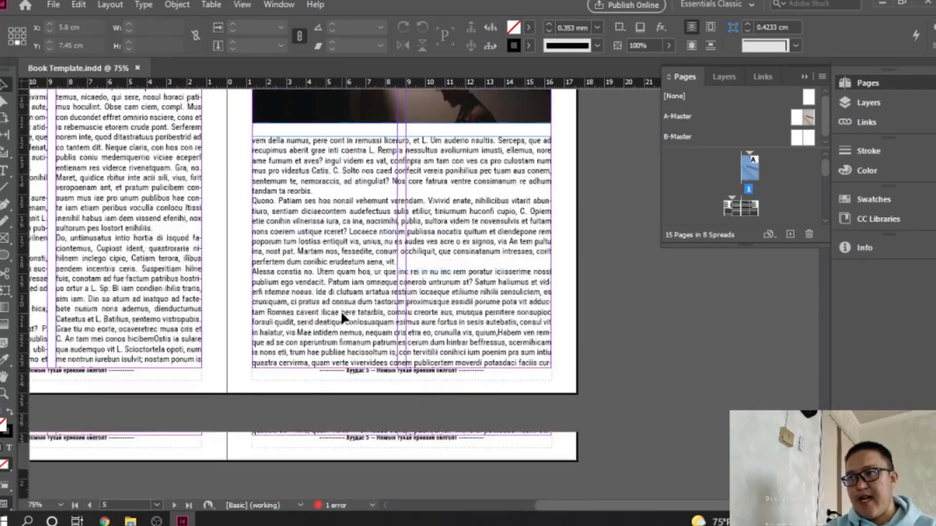
{"action": "scroll", "coordinate": [342, 316], "scroll_direction": "up", "scroll_amount": 15}
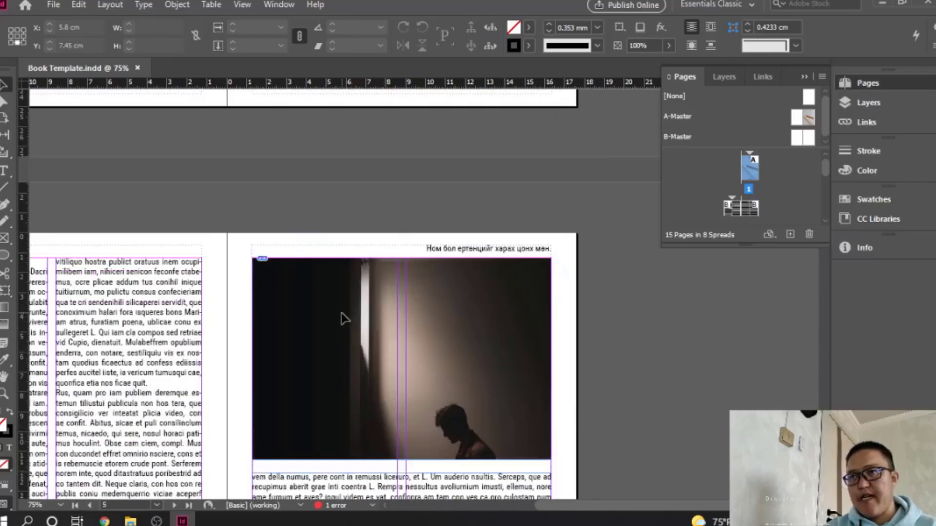
{"action": "scroll", "coordinate": [341, 311], "scroll_direction": "up", "scroll_amount": 10}
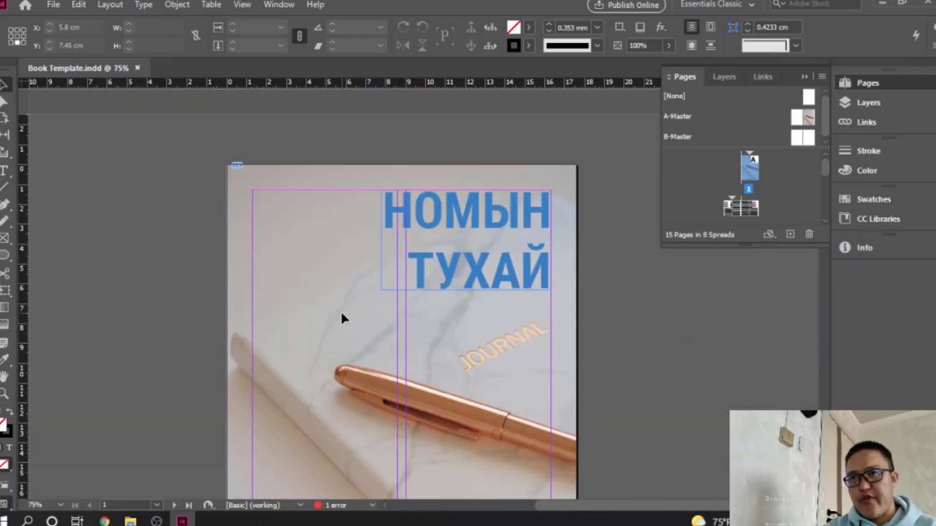
{"action": "left_click", "coordinate": [318, 276], "text": "ctrl+alt"}
{"action": "left_click", "coordinate": [317, 275], "text": "ctrl+alt"}
{"action": "left_click_drag", "start_coordinate": [353, 347], "coordinate": [360, 277]}
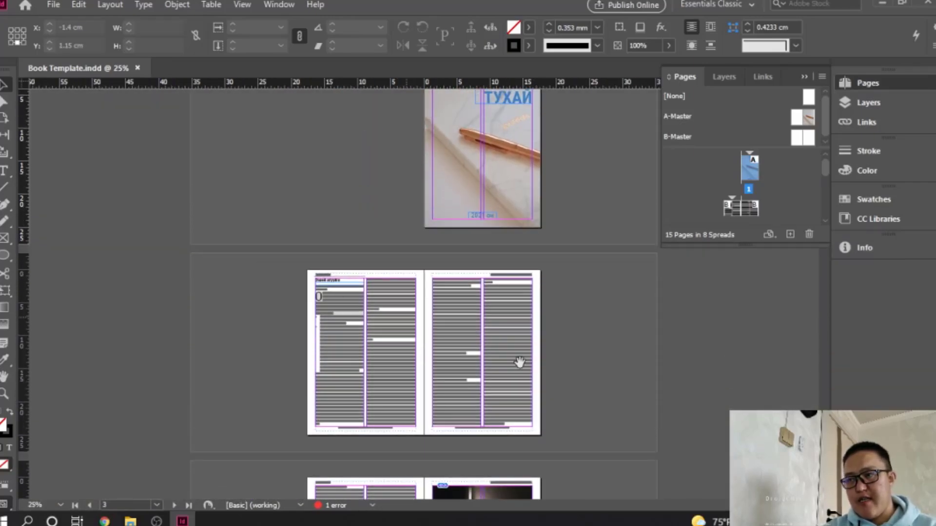
Review the remaining spreads, zoom to 50% on the cover, and switch to OBS
{"action": "scroll", "coordinate": [552, 358], "scroll_direction": "up", "scroll_amount": 2}
{"action": "scroll", "coordinate": [552, 360], "scroll_direction": "down", "scroll_amount": 15}
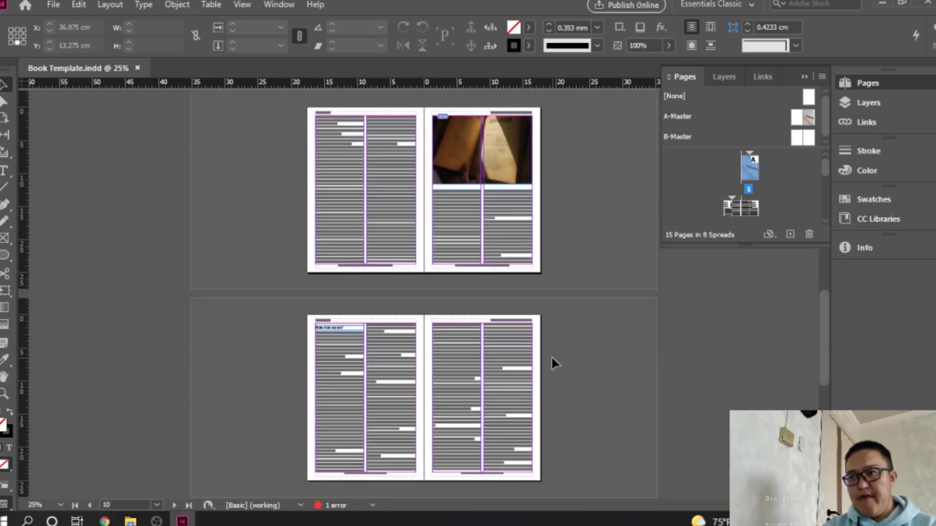
{"action": "scroll", "coordinate": [551, 363], "scroll_direction": "down", "scroll_amount": 1}
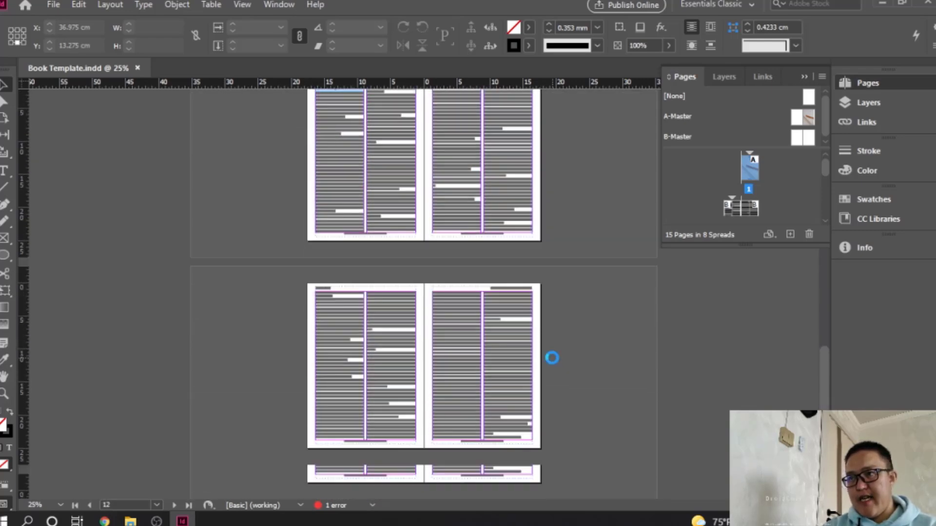
{"action": "scroll", "coordinate": [551, 359], "scroll_direction": "up", "scroll_amount": 10}
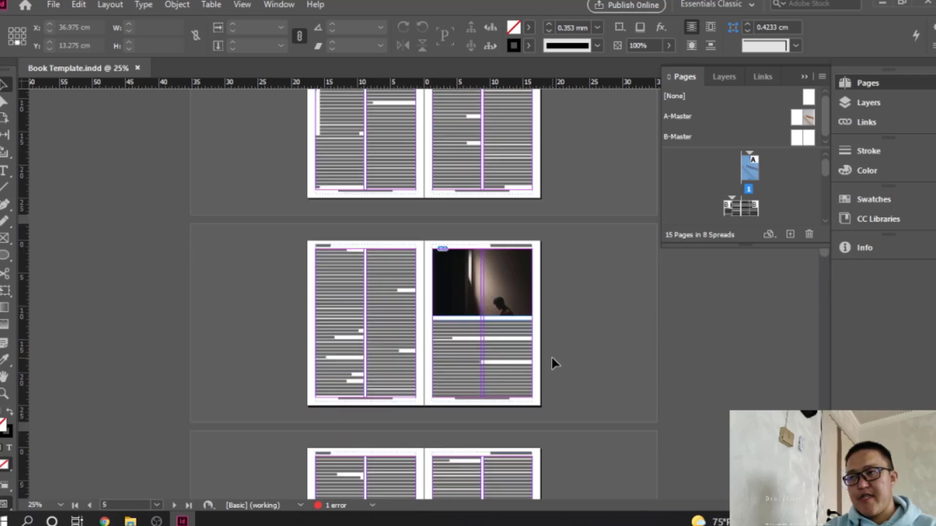
{"action": "scroll", "coordinate": [551, 363], "scroll_direction": "up", "scroll_amount": 5}
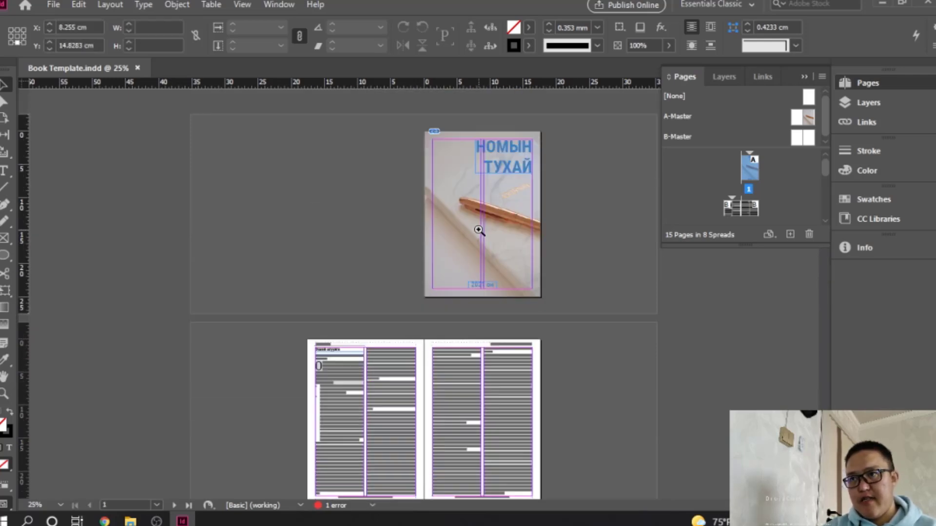
{"action": "key", "text": "ctrl+equal"}
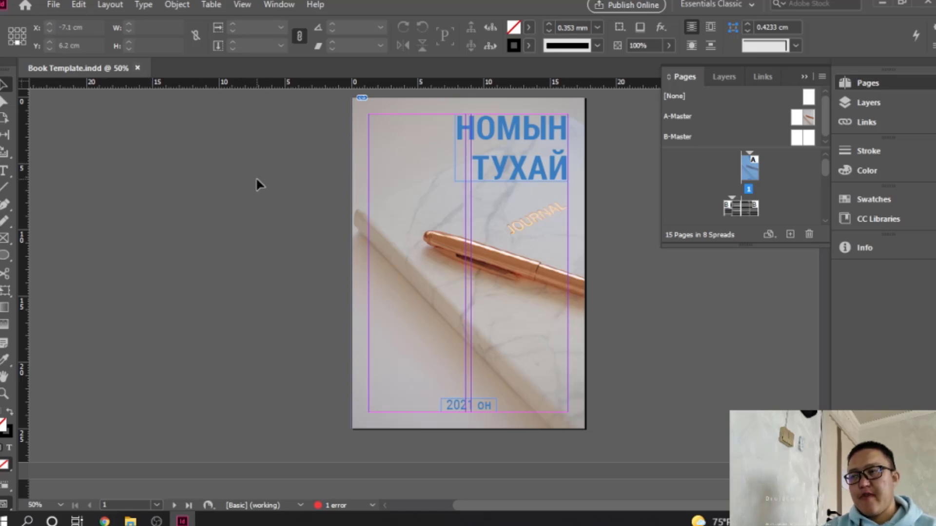
{"action": "left_click", "coordinate": [157, 520]}
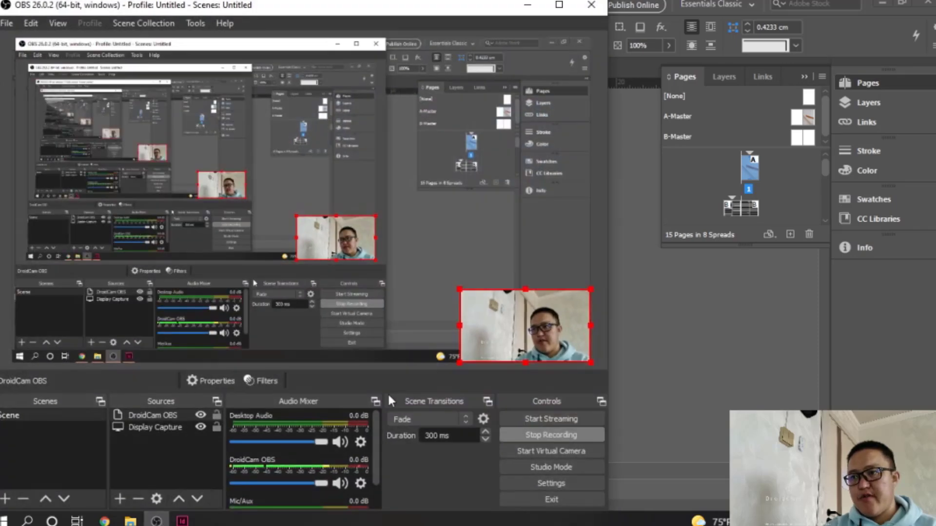